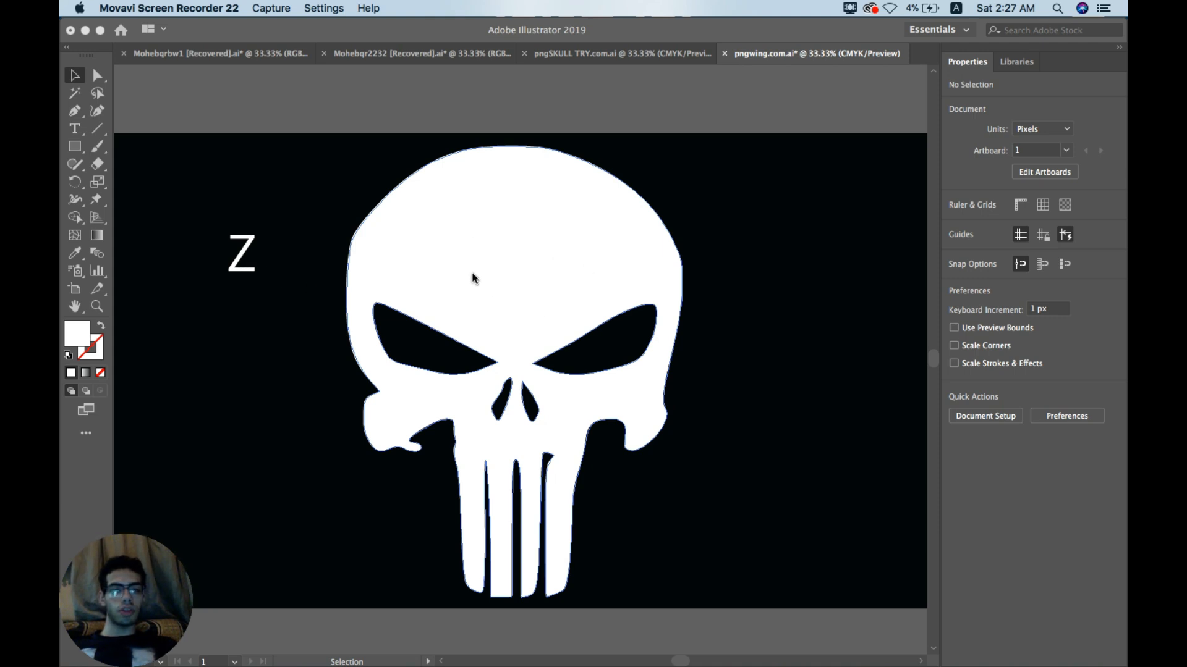
pyautogui.click(250, 247)
pyautogui.click(250, 249)
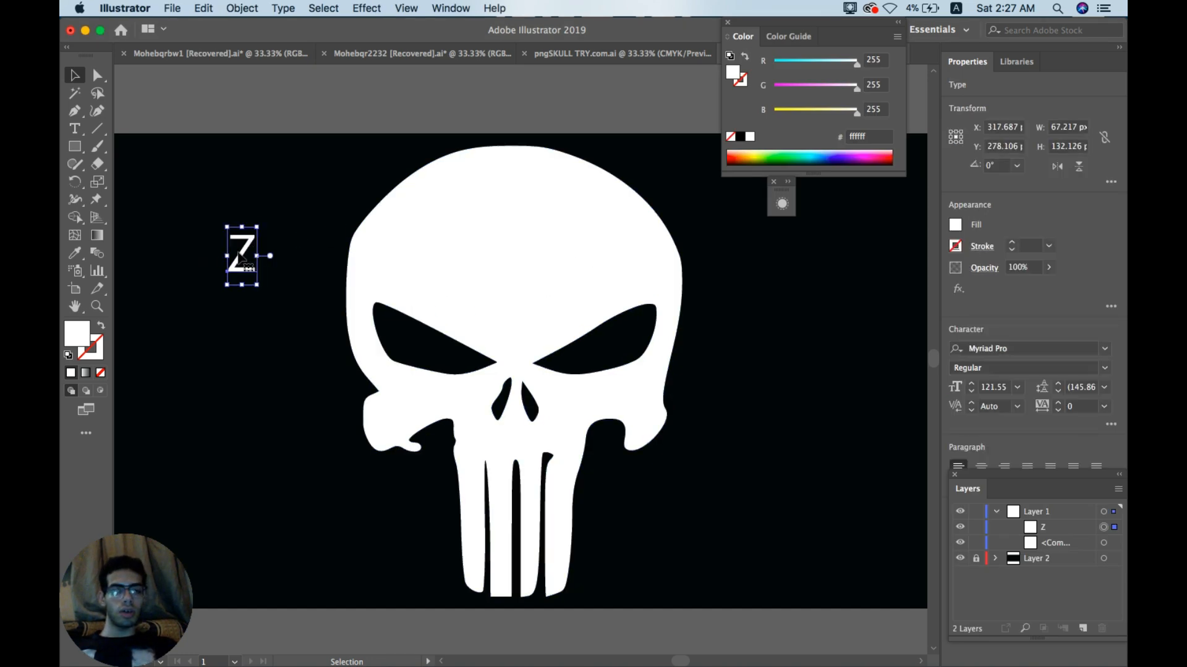
pyautogui.click(535, 224)
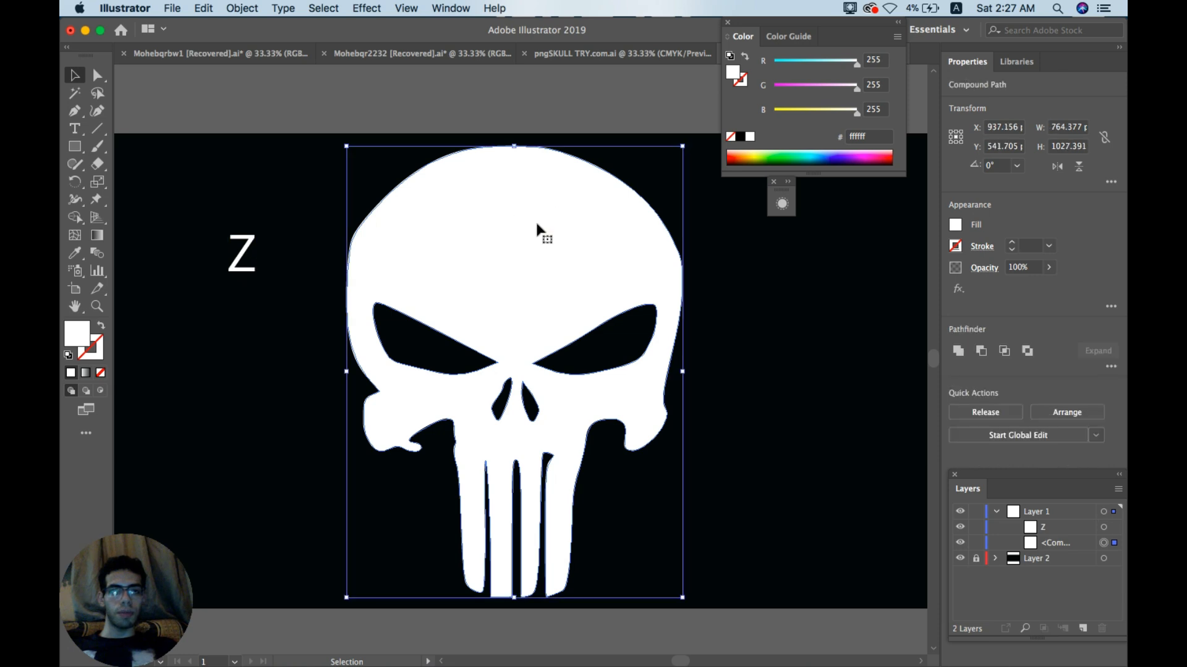
pyautogui.click(454, 99)
pyautogui.click(503, 248)
pyautogui.click(398, 113)
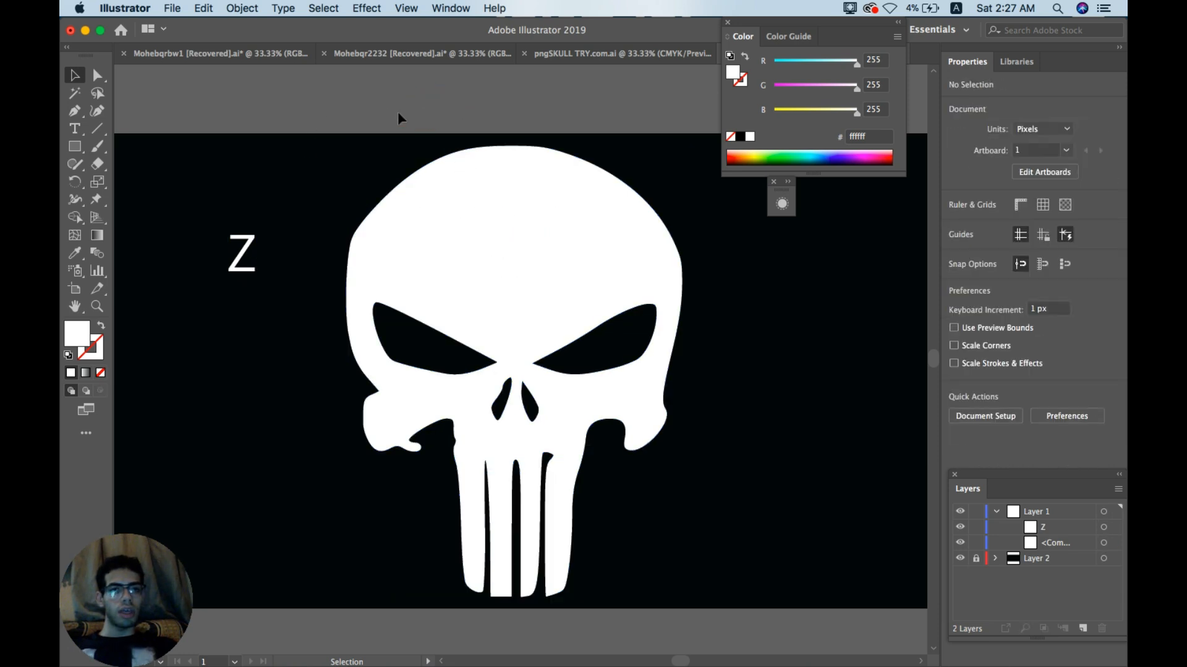
pyautogui.click(251, 253)
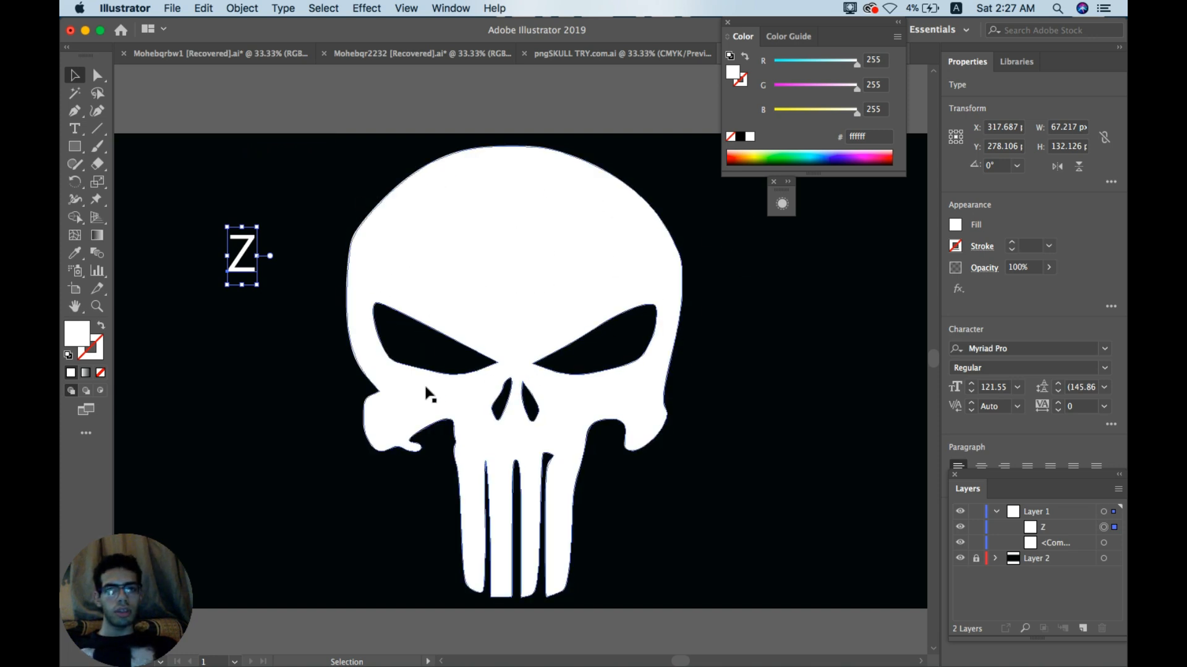
pyautogui.click(259, 108)
# Step: Draw a closed curved shape about 213 × 384 px with the Pen tool, overlapping the skull's forehead above the left eye socket
pyautogui.click(76, 113)
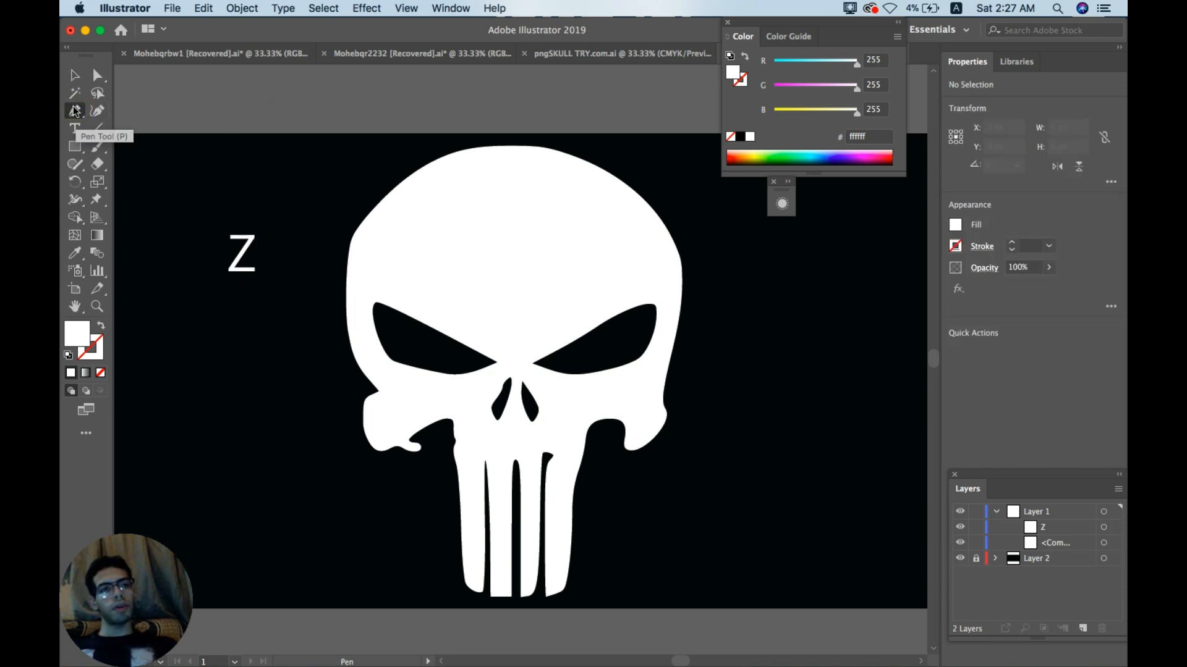
pyautogui.click(333, 283)
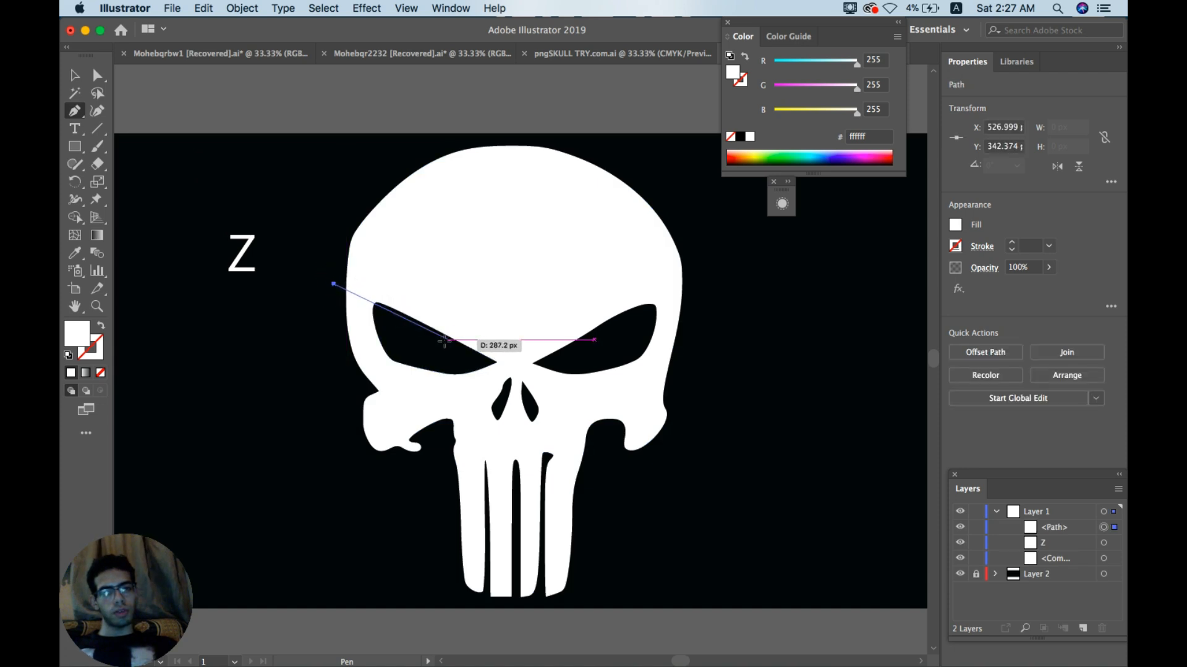
pyautogui.moveTo(412, 327); pyautogui.dragTo(437, 345)
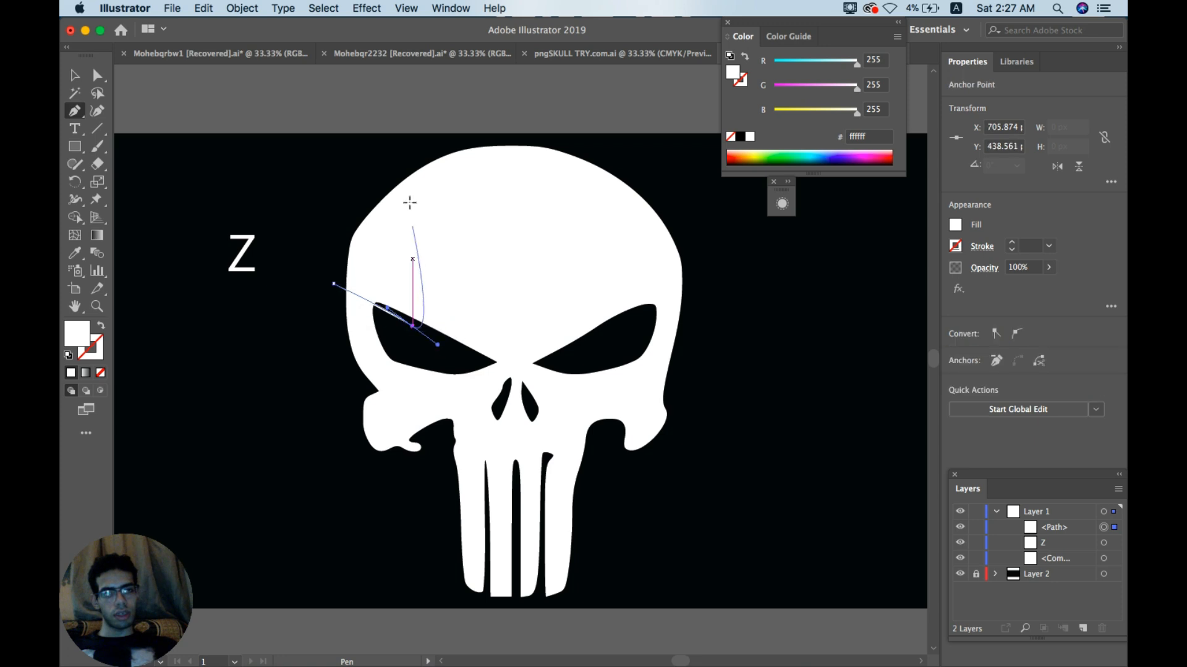
pyautogui.moveTo(377, 159); pyautogui.dragTo(333, 160)
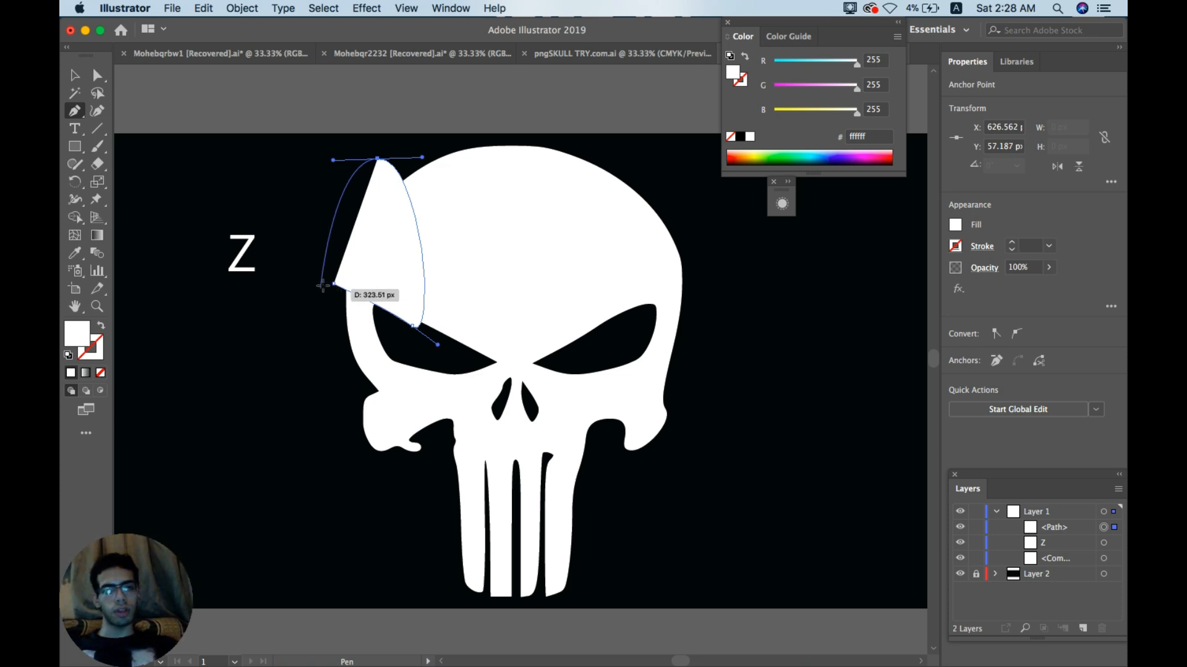
pyautogui.moveTo(333, 285); pyautogui.dragTo(343, 305)
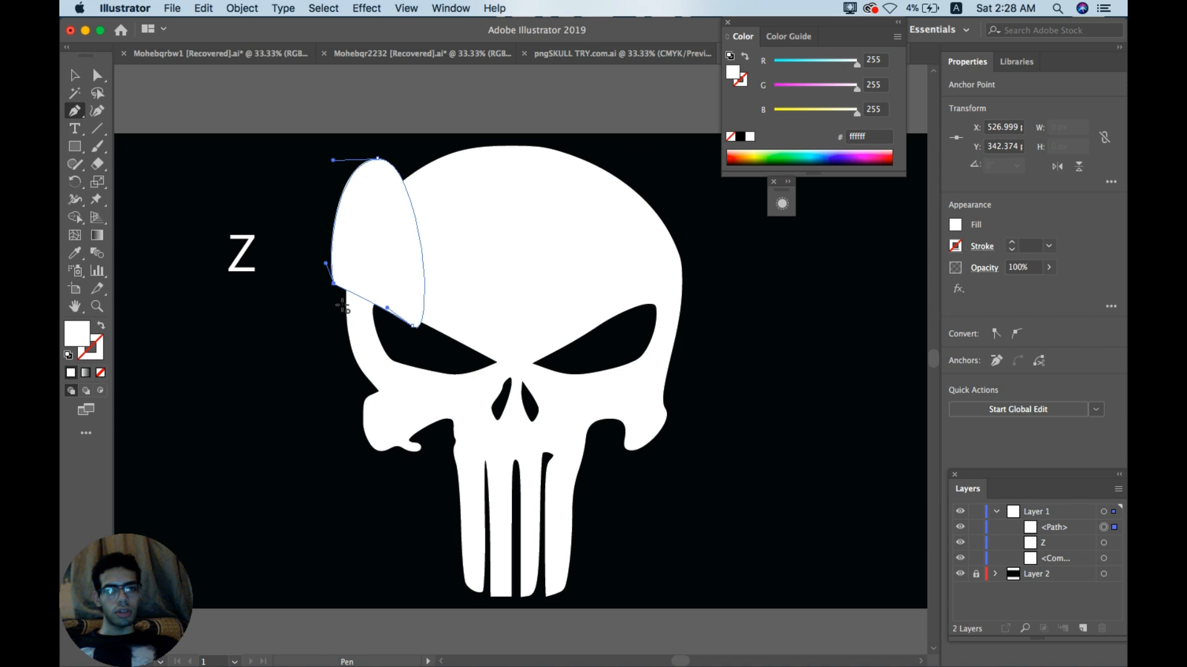
pyautogui.doubleClick(80, 336)
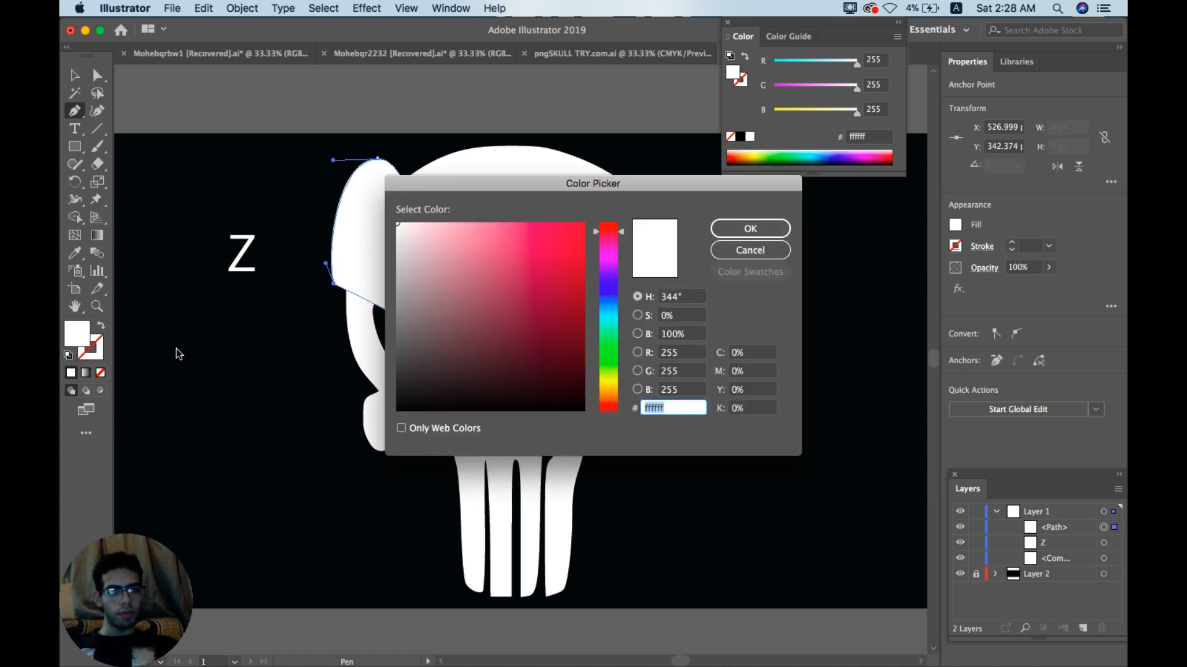
pyautogui.click(750, 250)
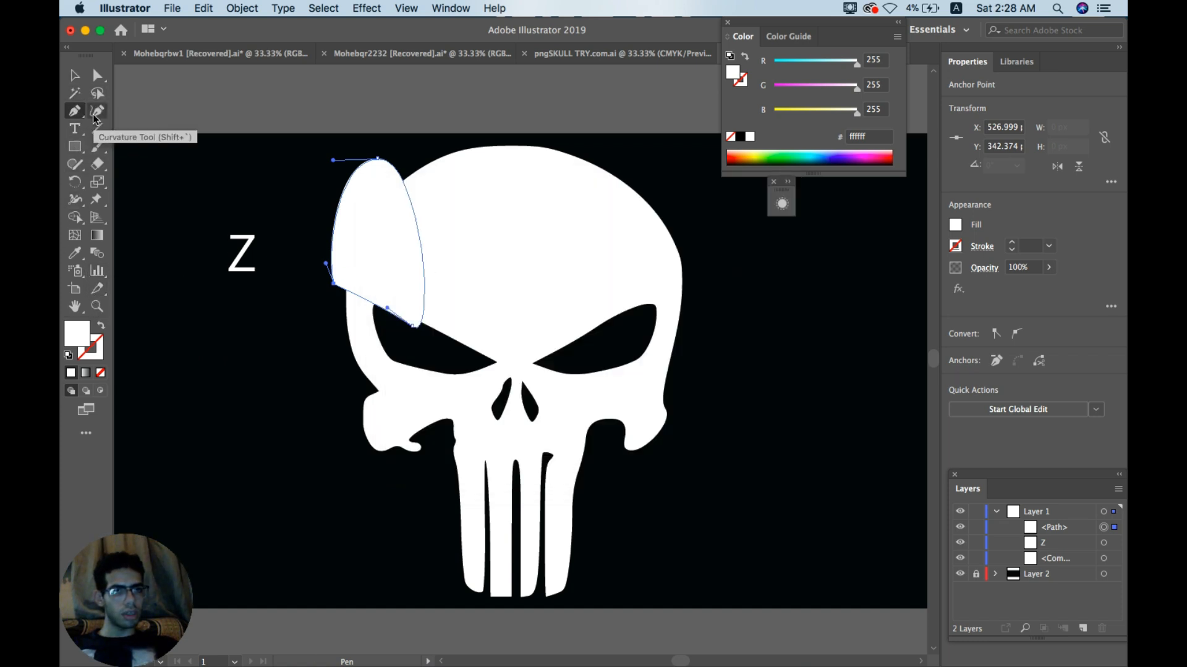
pyautogui.click(73, 200)
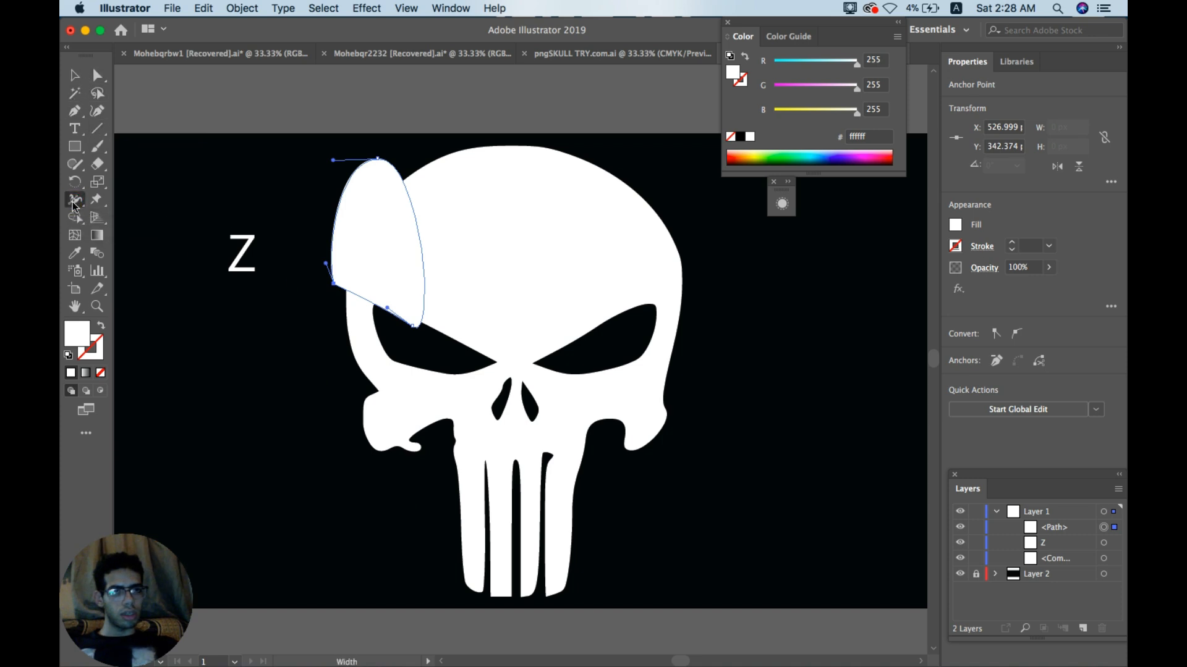
pyautogui.click(74, 217)
pyautogui.click(75, 75)
pyautogui.keyDown('shift'); pyautogui.click(515, 232); pyautogui.keyUp('shift')
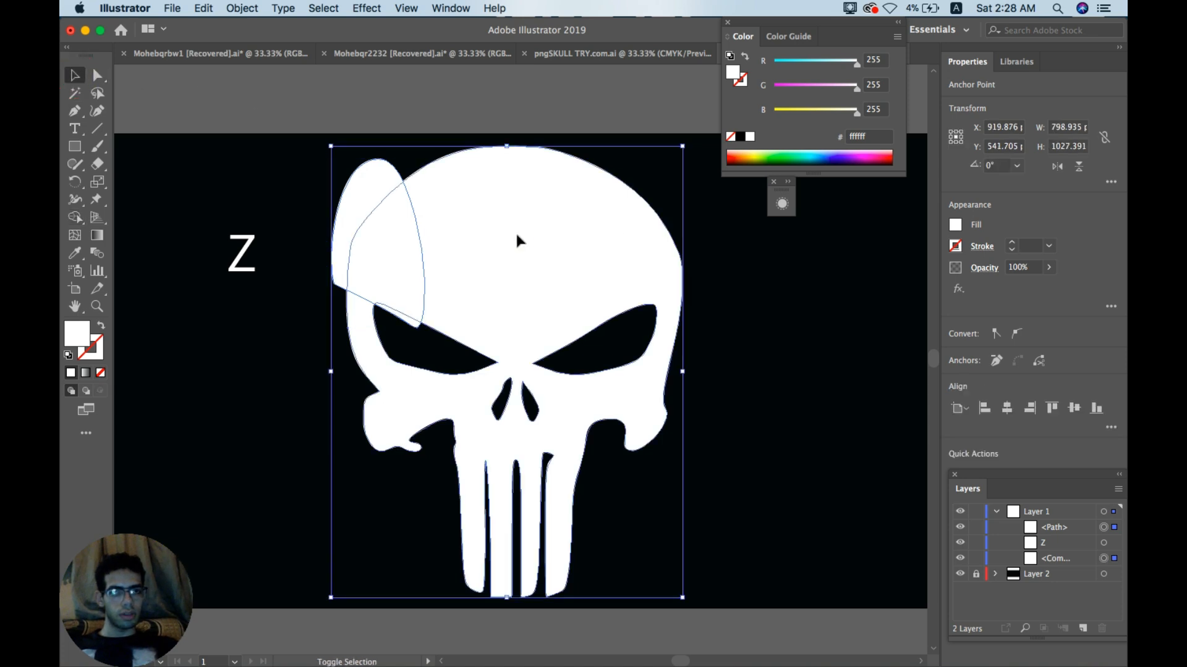
pyautogui.click(75, 217)
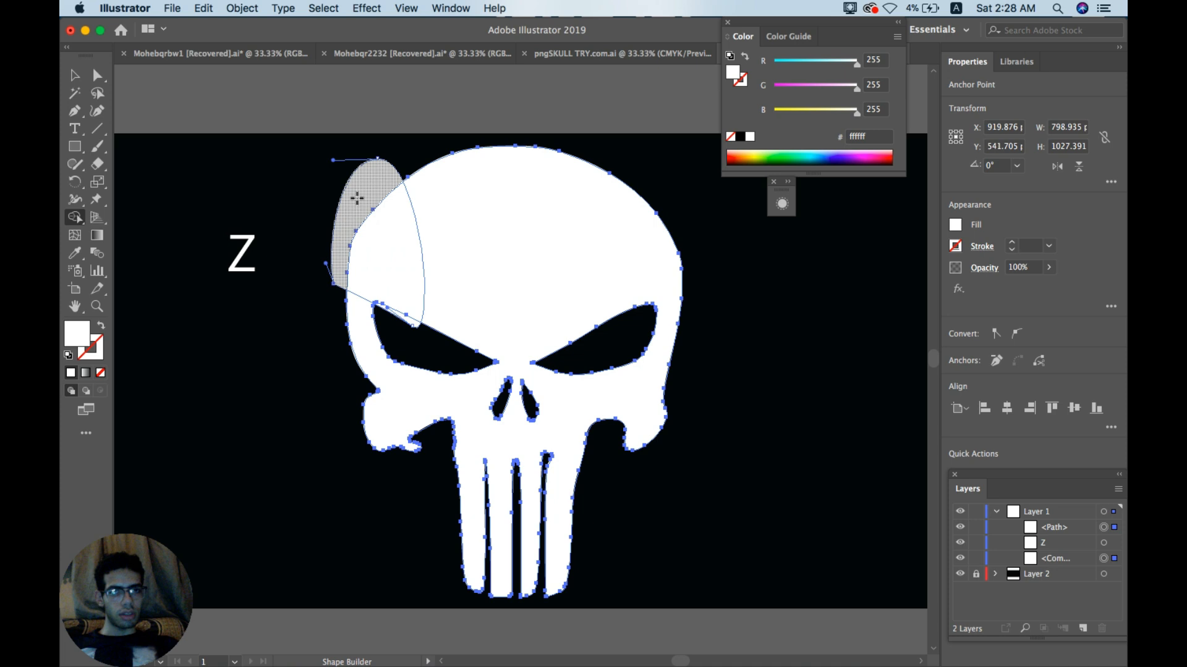
pyautogui.click(75, 75)
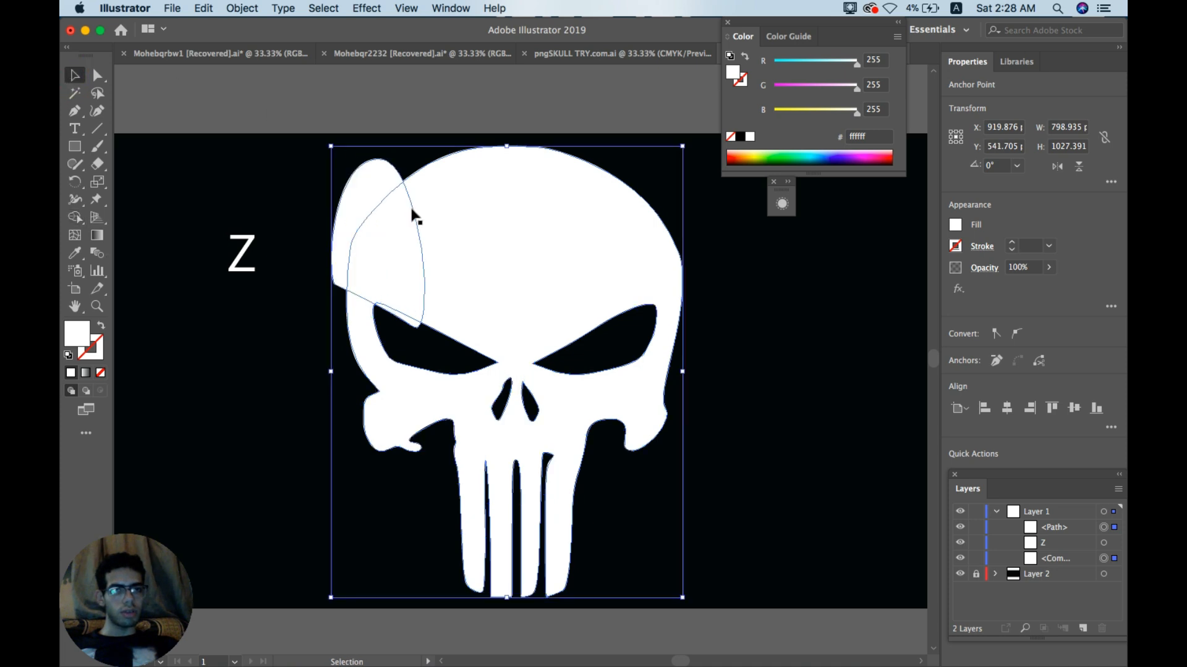
# Step: Set the curved shape's fill to none, and use Shape Builder to remove its part outside the skull and split off the overlap
pyautogui.click(364, 193)
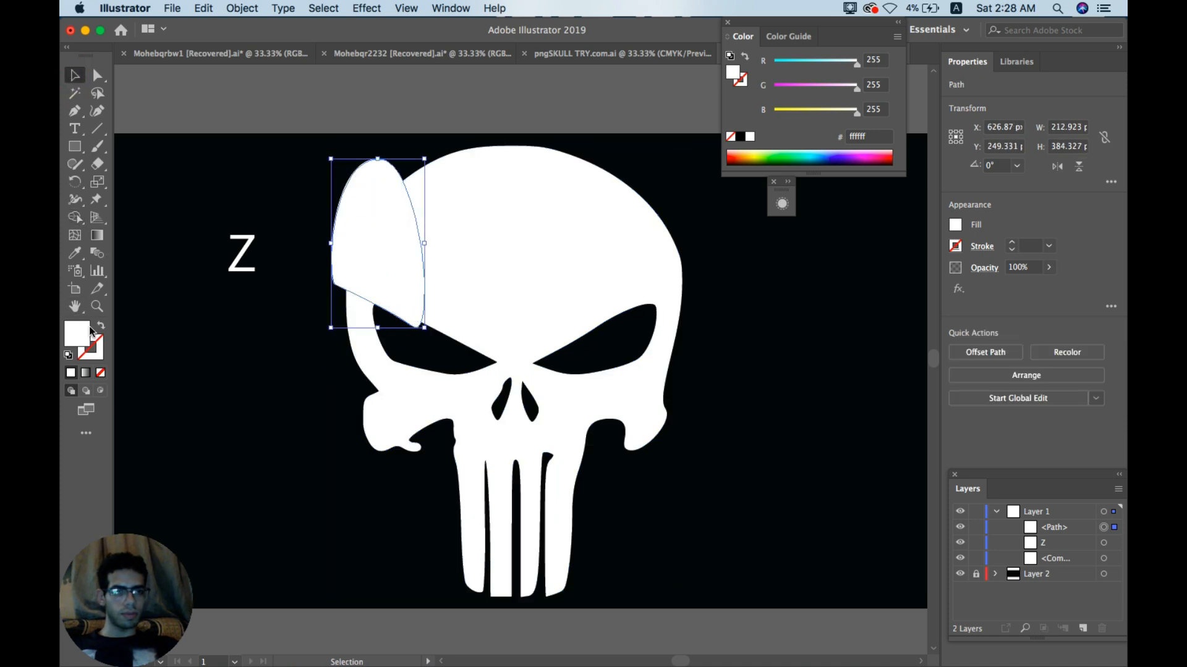
pyautogui.click(100, 373)
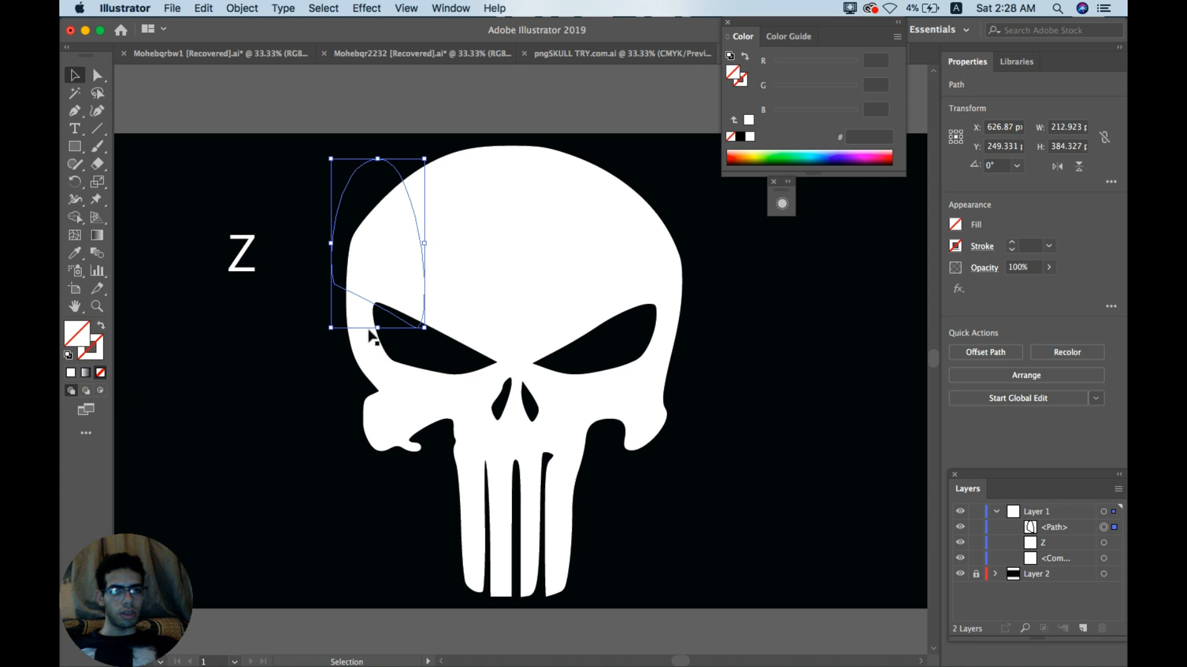
pyautogui.keyDown('shift'); pyautogui.click(461, 210); pyautogui.keyUp('shift')
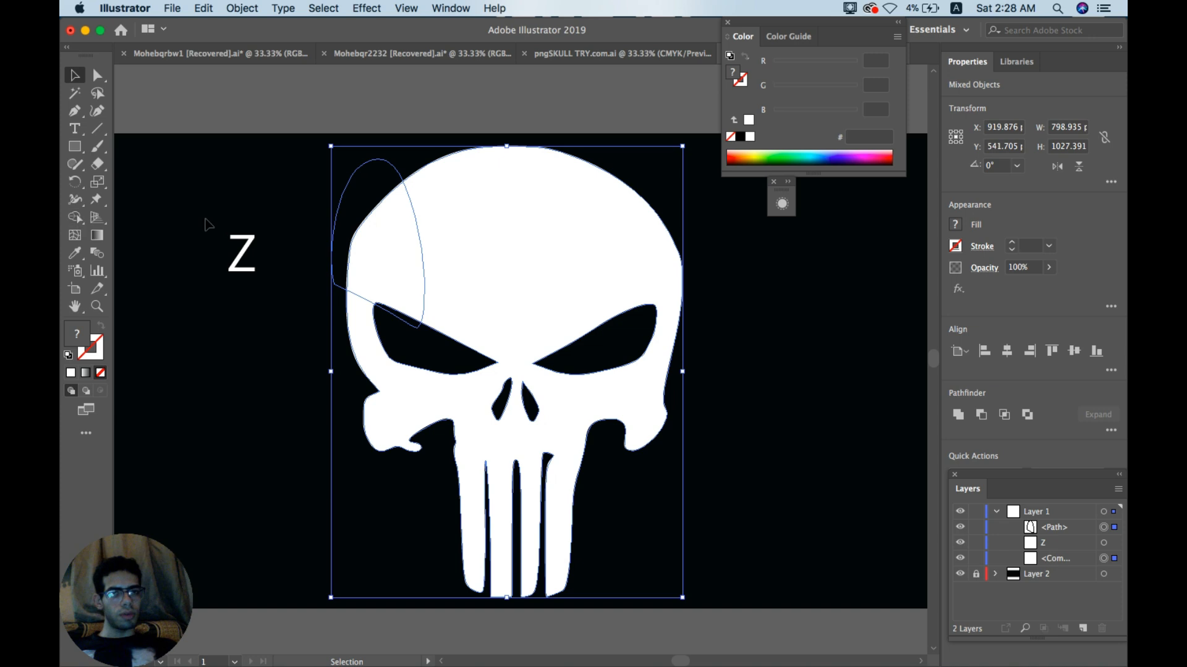
pyautogui.click(71, 224)
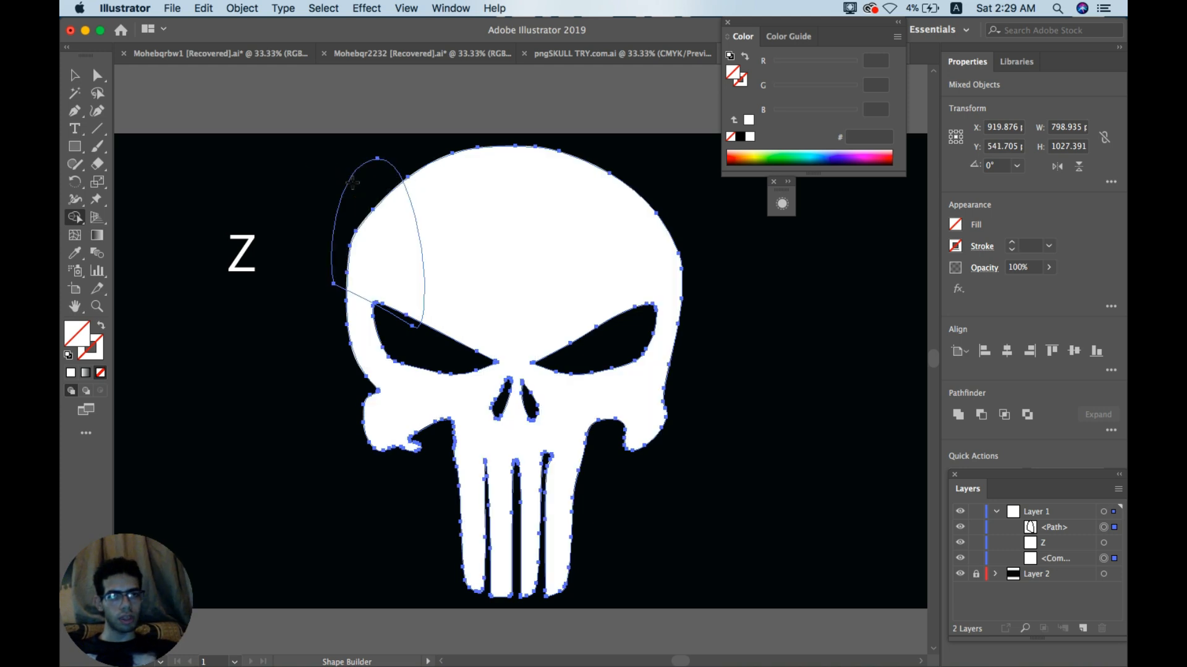
pyautogui.keyDown('alt'); pyautogui.click(372, 180); pyautogui.keyUp('alt')
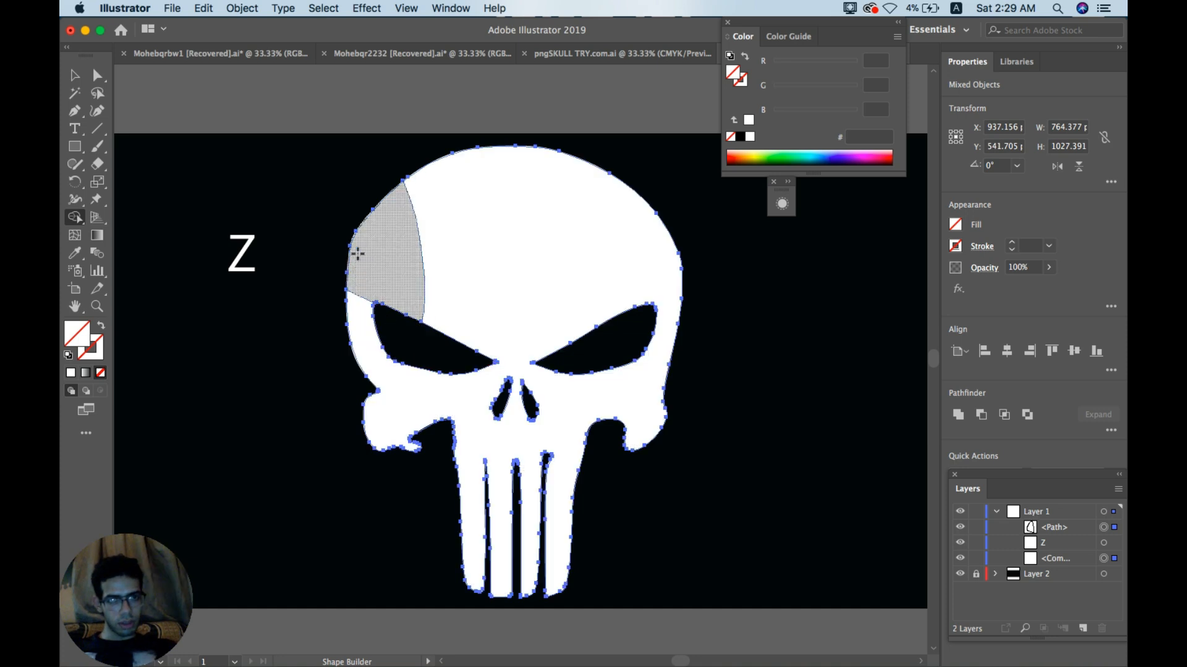
pyautogui.keyDown('alt'); pyautogui.click(399, 254); pyautogui.keyUp('alt')
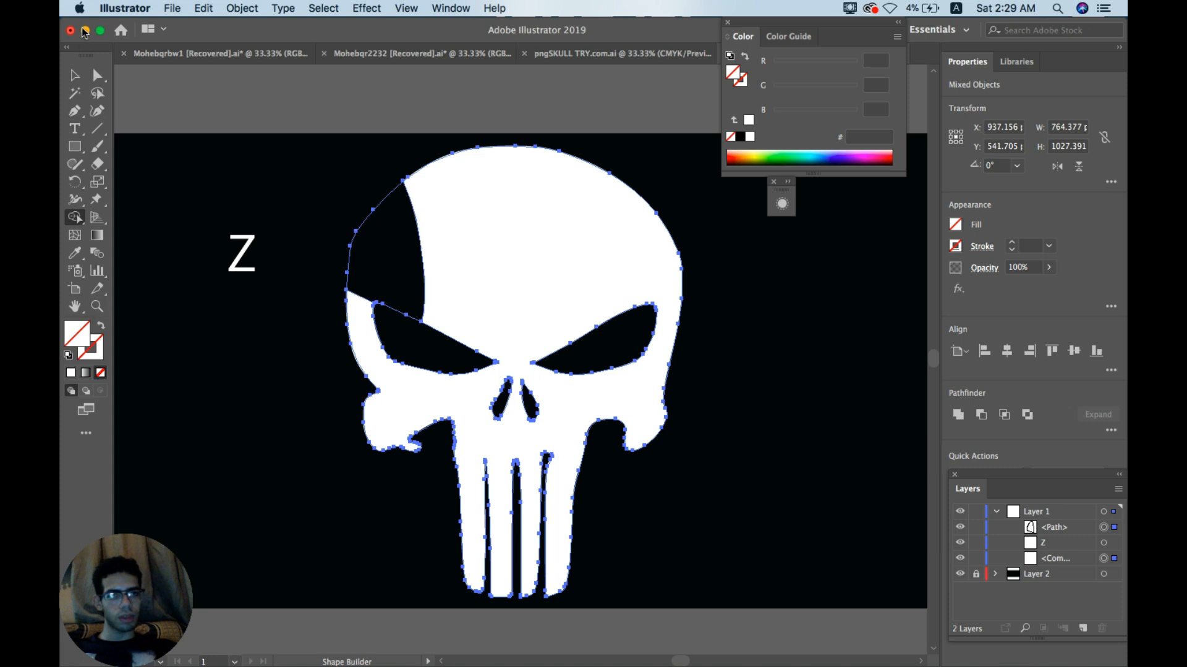
# Step: Fill the split-off forehead piece with white, ffffff
pyautogui.press('v')
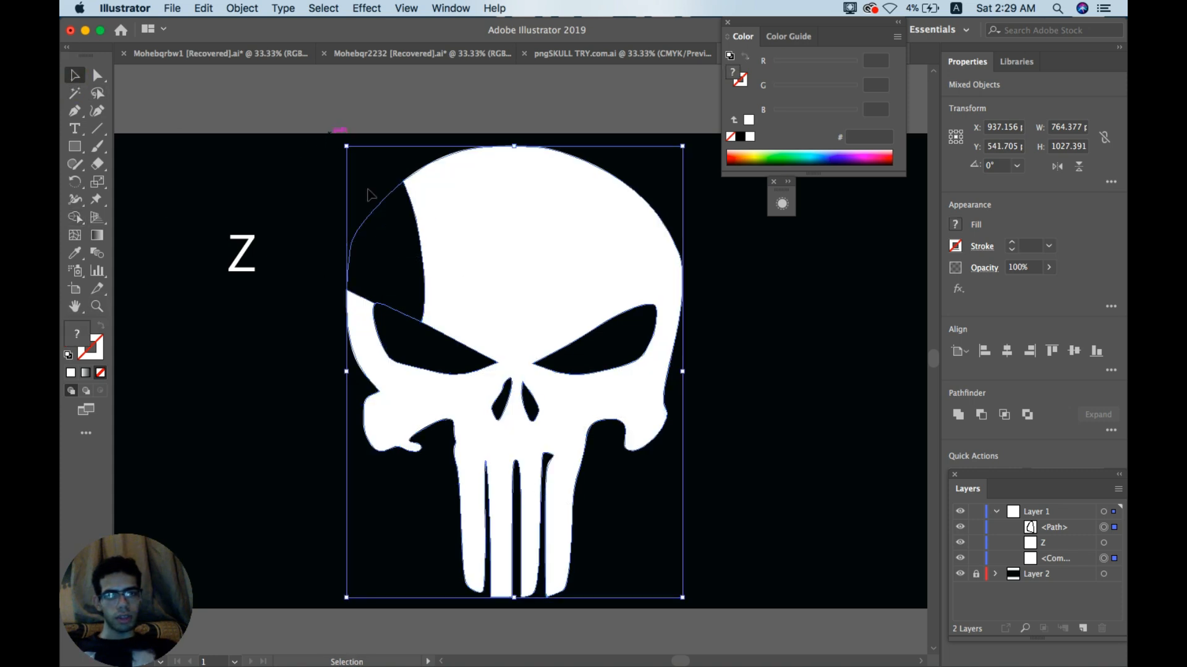
pyautogui.click(379, 257)
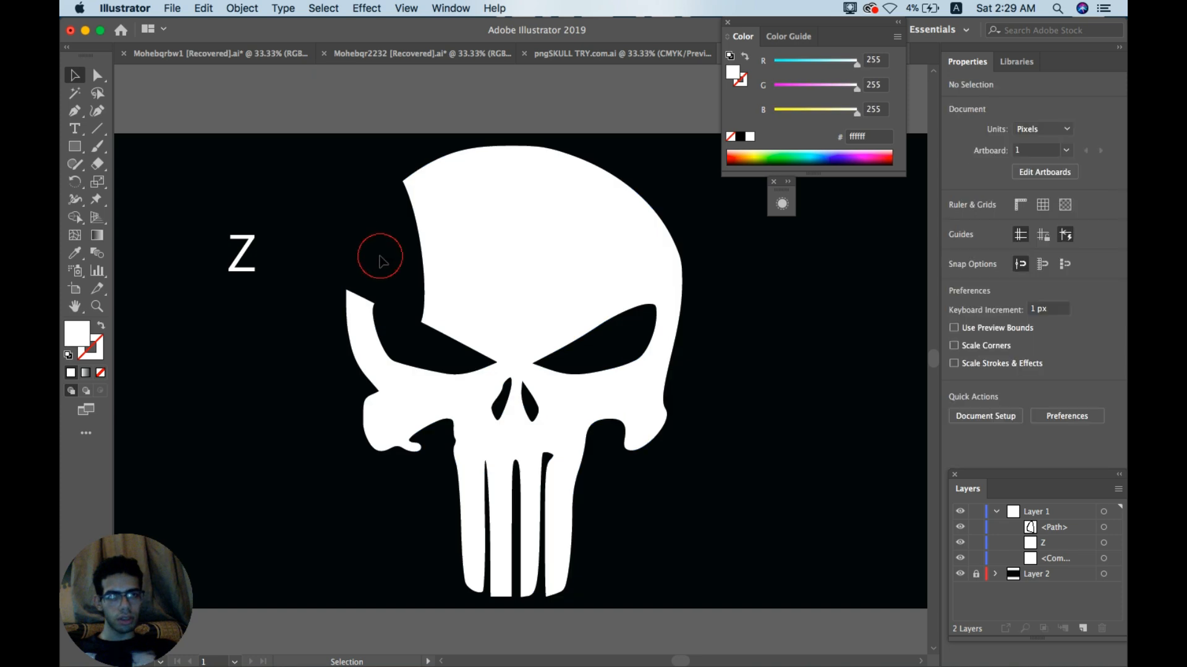
pyautogui.click(397, 253)
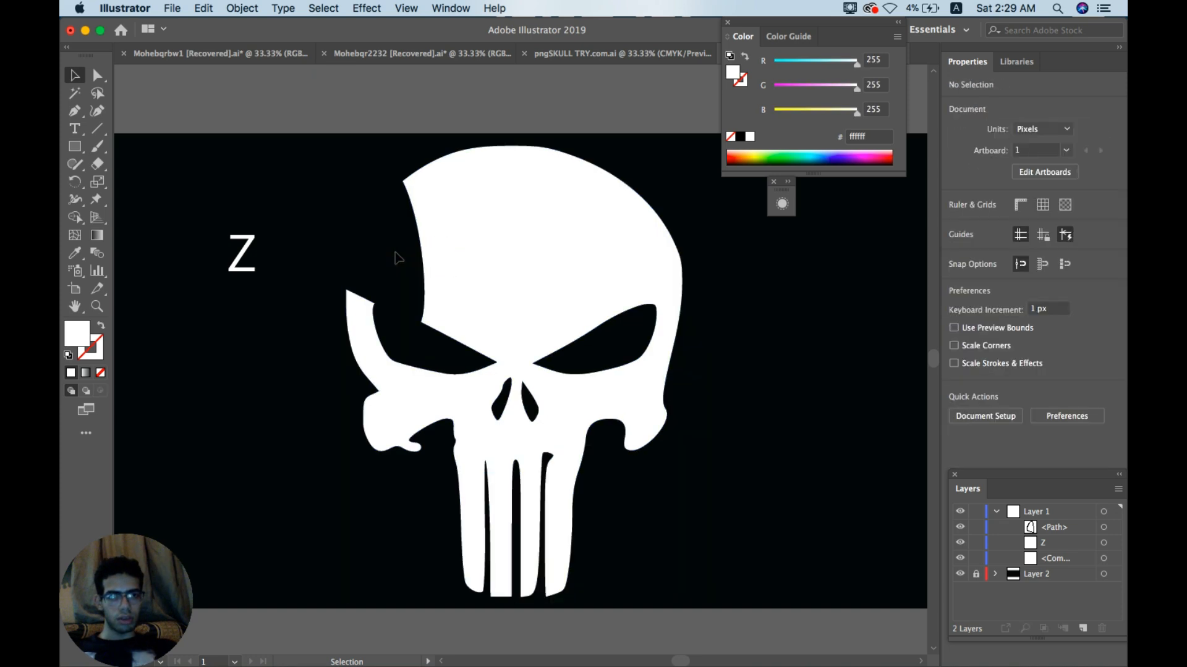
pyautogui.click(349, 279)
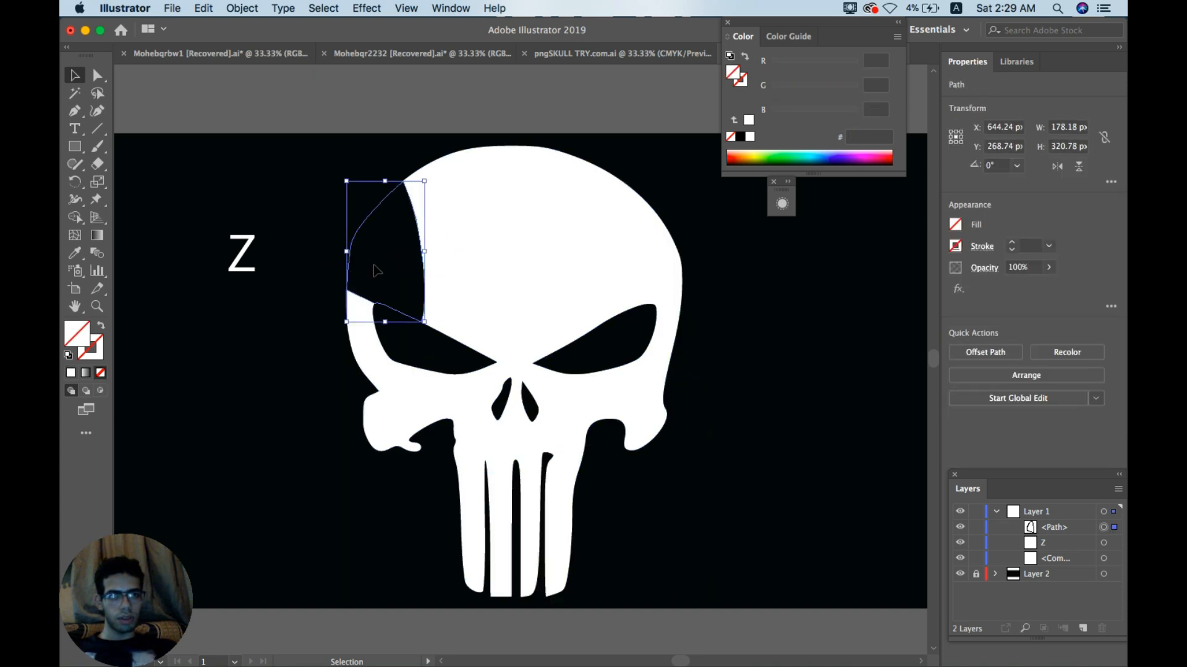
pyautogui.doubleClick(81, 336)
pyautogui.moveTo(443, 257); pyautogui.dragTo(398, 223)
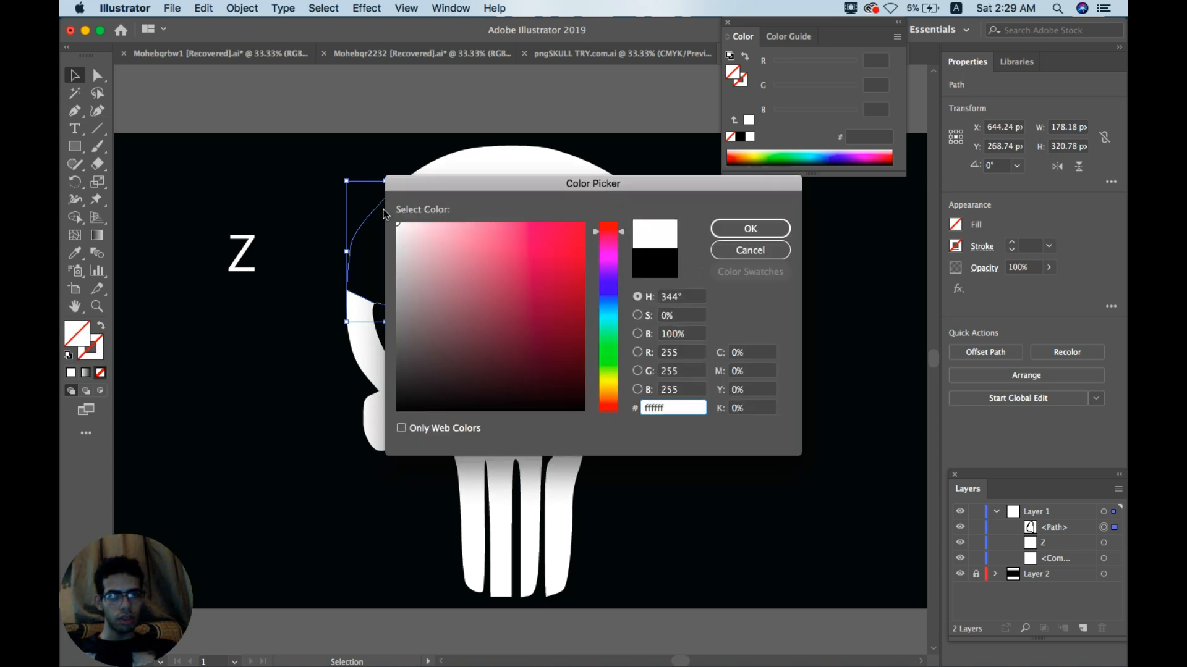
pyautogui.click(771, 228)
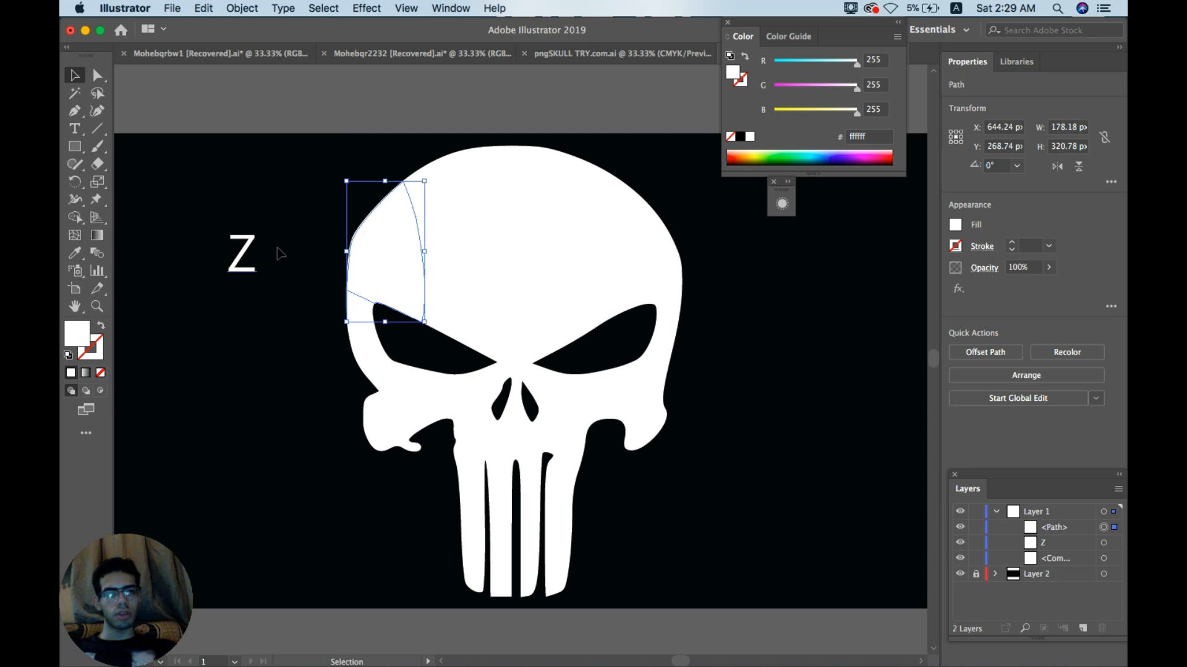
pyautogui.click(374, 106)
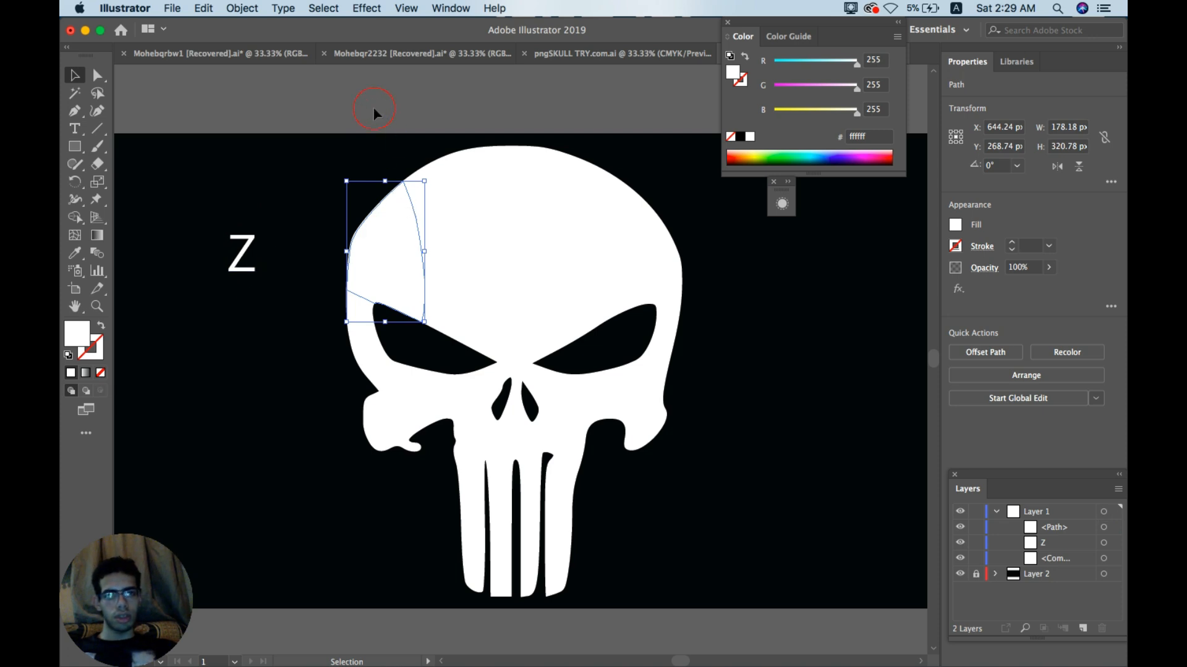
# Step: Try moving the white forehead piece away from the skull, and undo the move
pyautogui.click(384, 267)
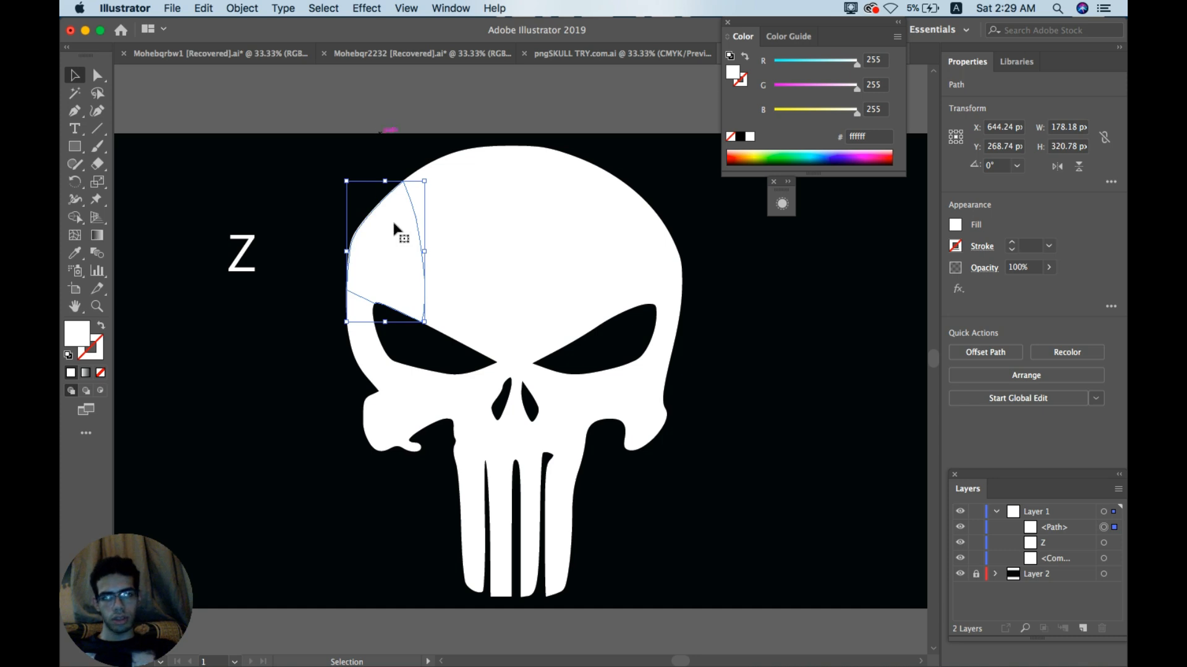
pyautogui.moveTo(386, 255); pyautogui.dragTo(319, 242)
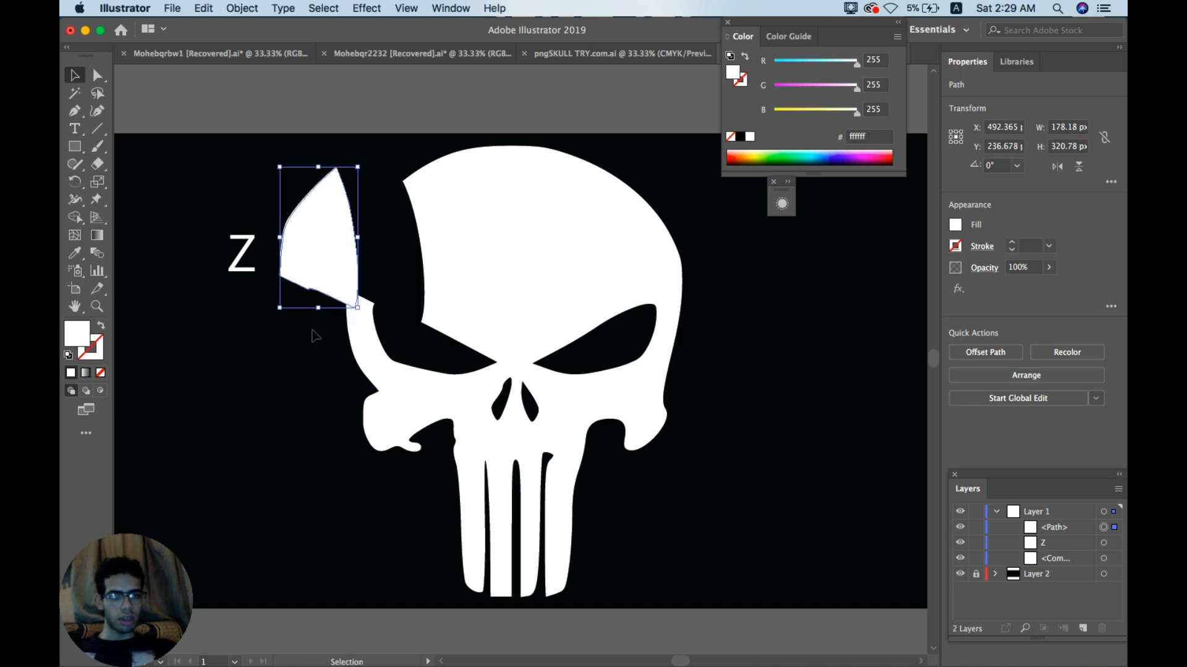
pyautogui.press('super+z')
pyautogui.click(367, 104)
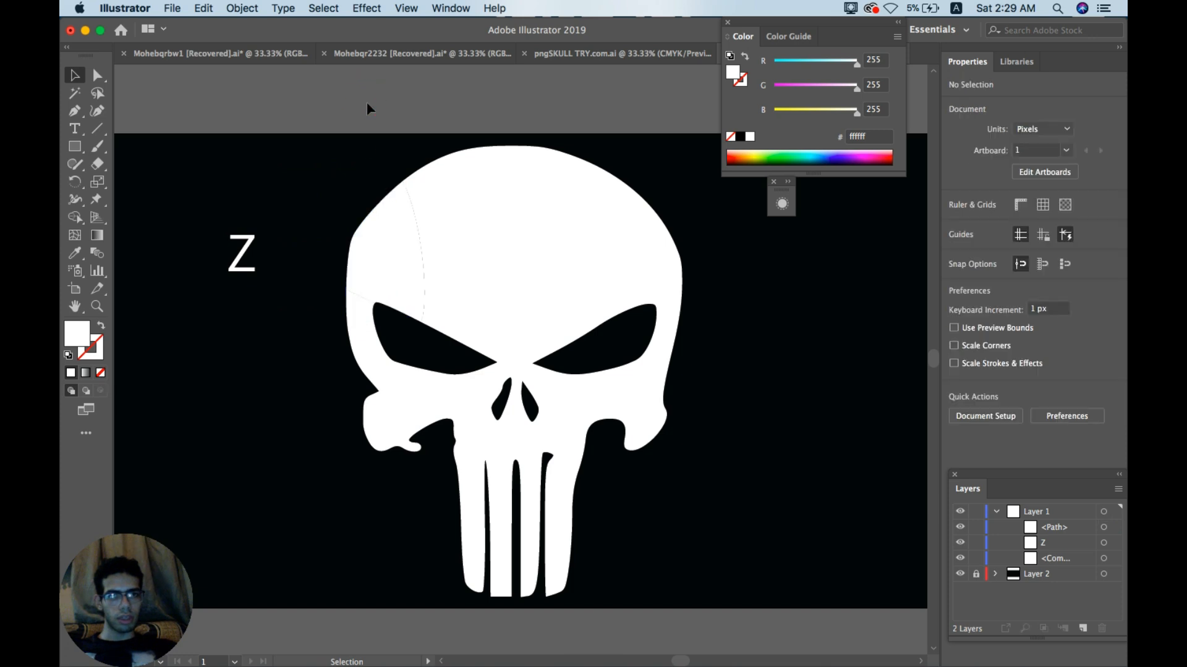
# Step: Enlarge the letter Z to about 170 × 334 px around its centre and set its font to HUGE CRACK
pyautogui.click(241, 254)
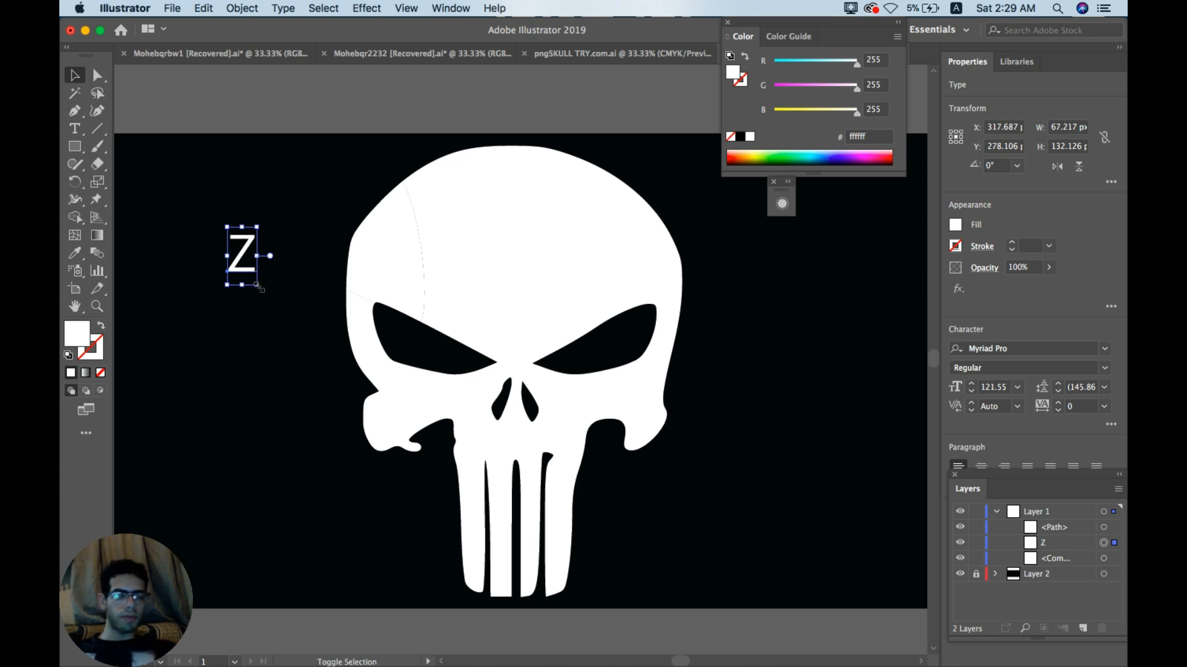
pyautogui.moveTo(256, 285); pyautogui.dragTo(282, 329)
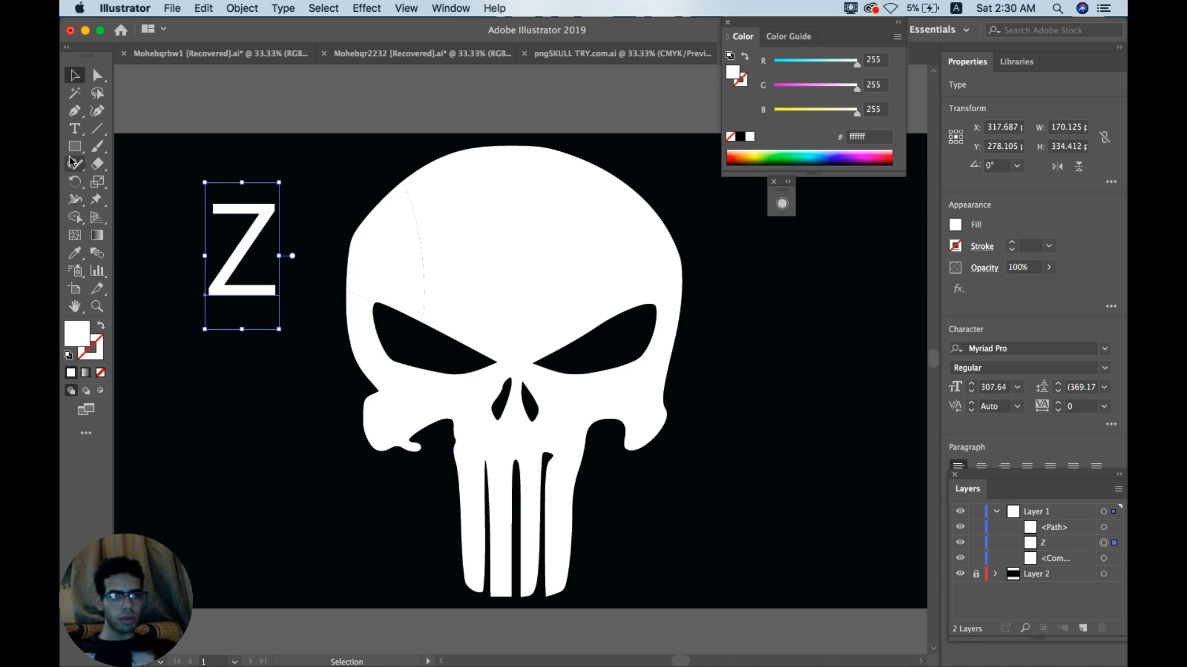
pyautogui.click(75, 128)
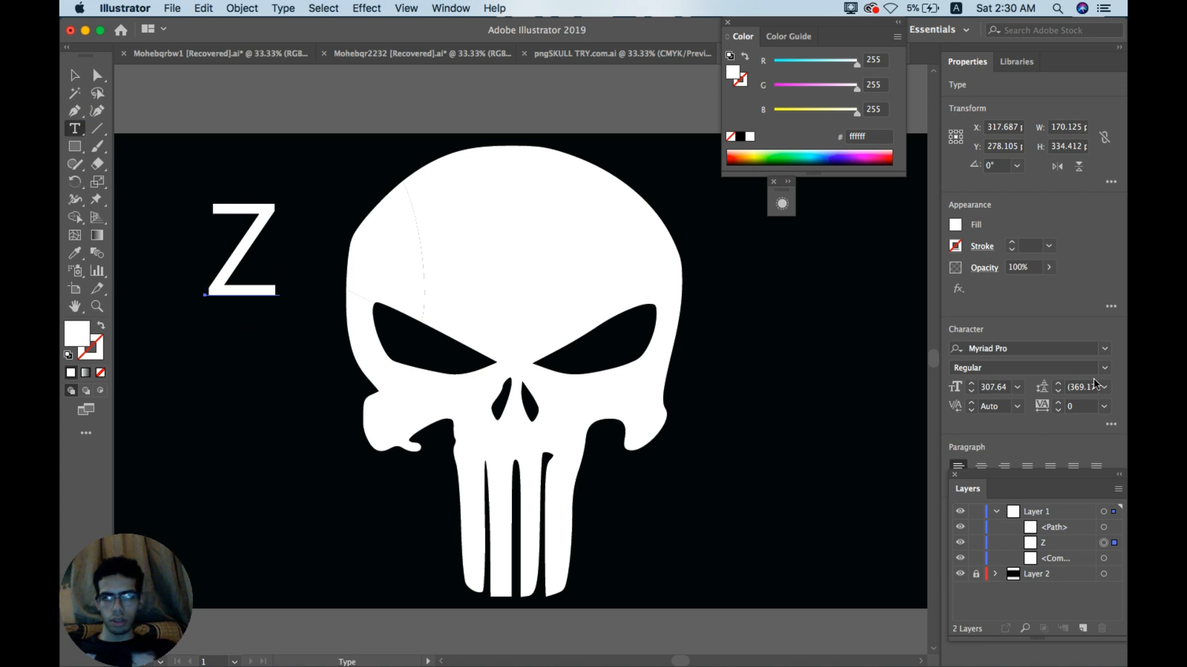
pyautogui.click(1106, 351)
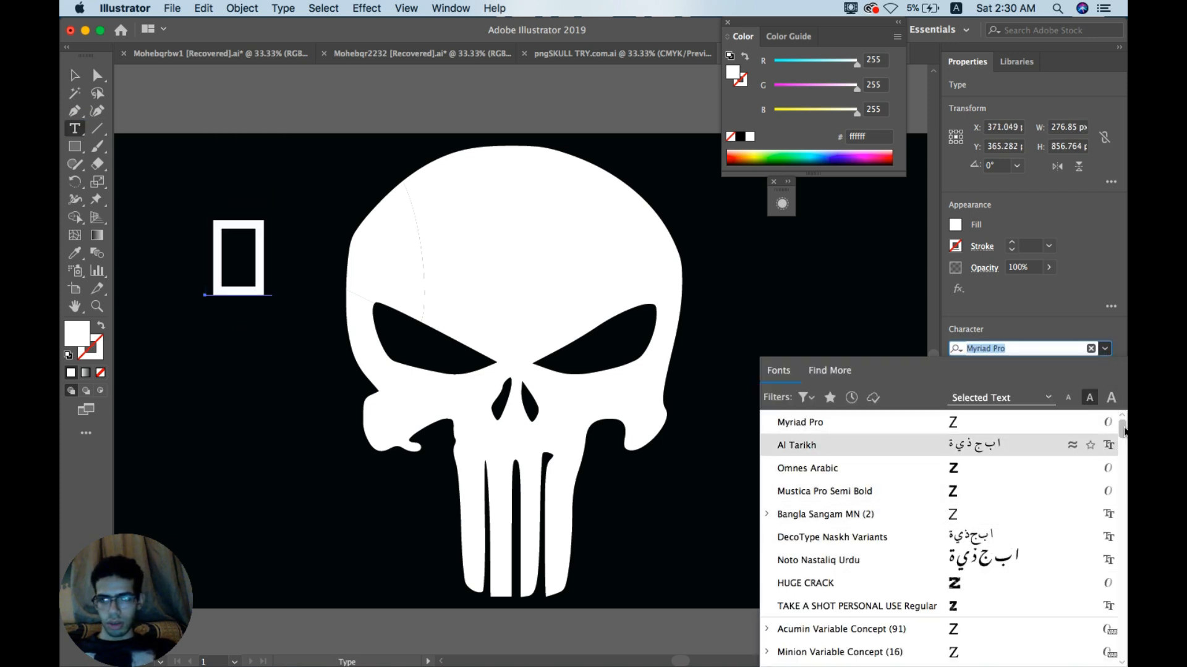
pyautogui.moveTo(1123, 431); pyautogui.dragTo(1124, 437)
pyautogui.scroll(-5, 939, 456)
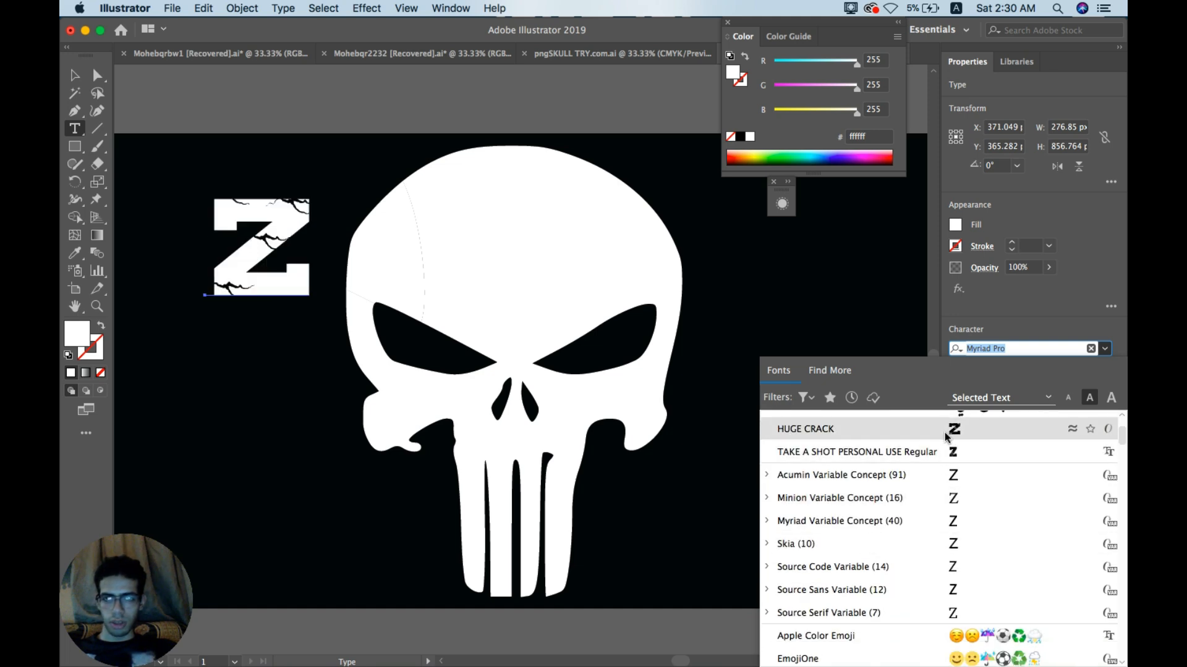
pyautogui.click(957, 433)
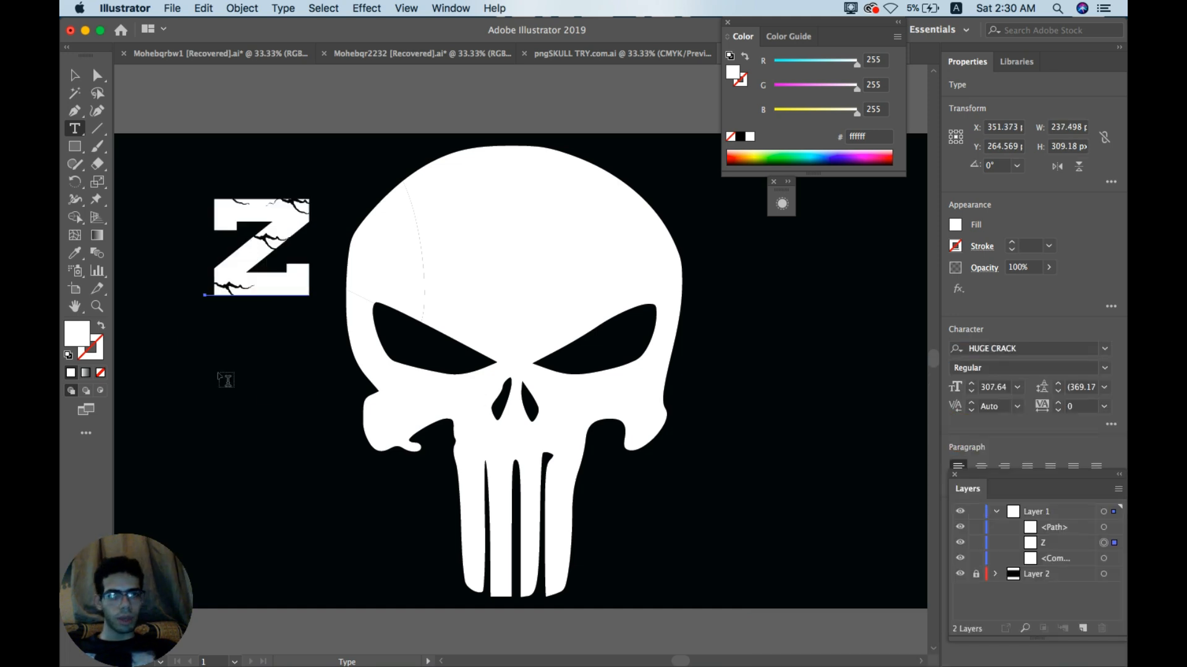
# Step: Scale the letter Z down proportionally to about 196 × 255 px
pyautogui.click(75, 75)
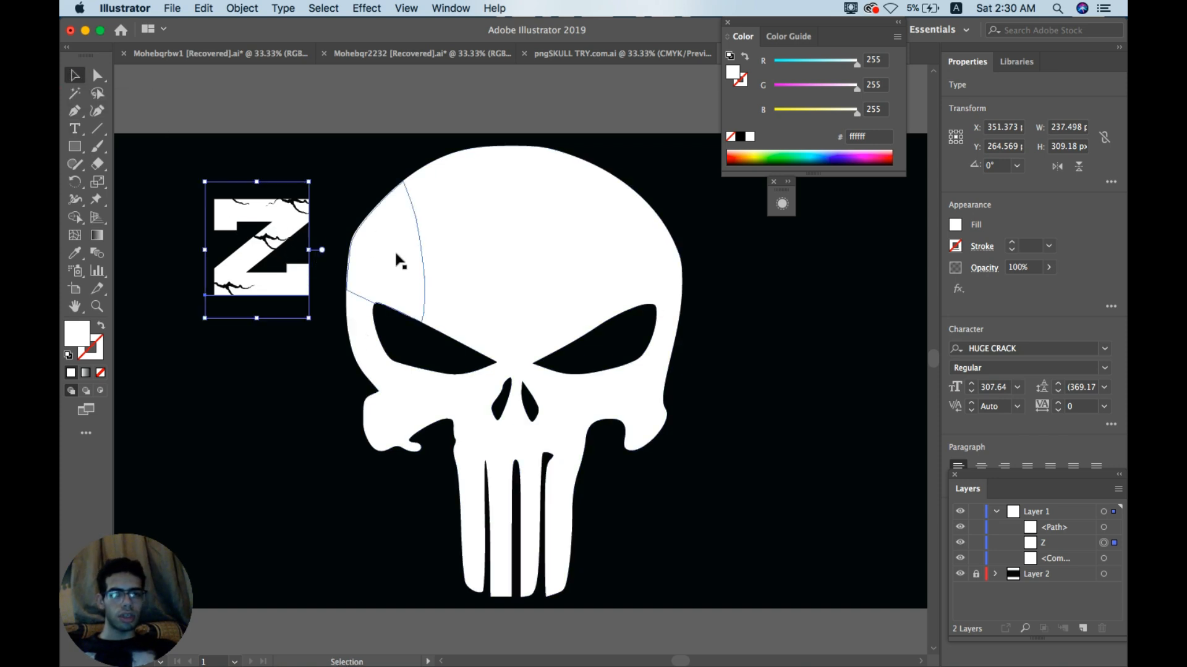
pyautogui.click(241, 115)
pyautogui.click(269, 215)
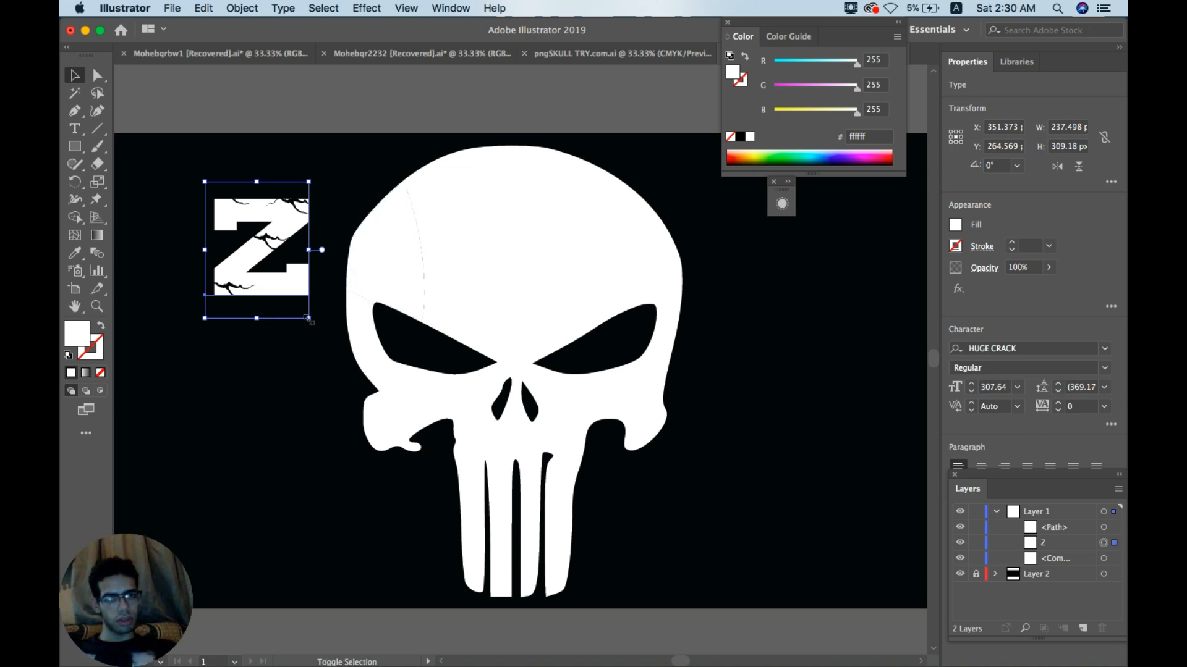
pyautogui.moveTo(308, 319); pyautogui.dragTo(300, 306)
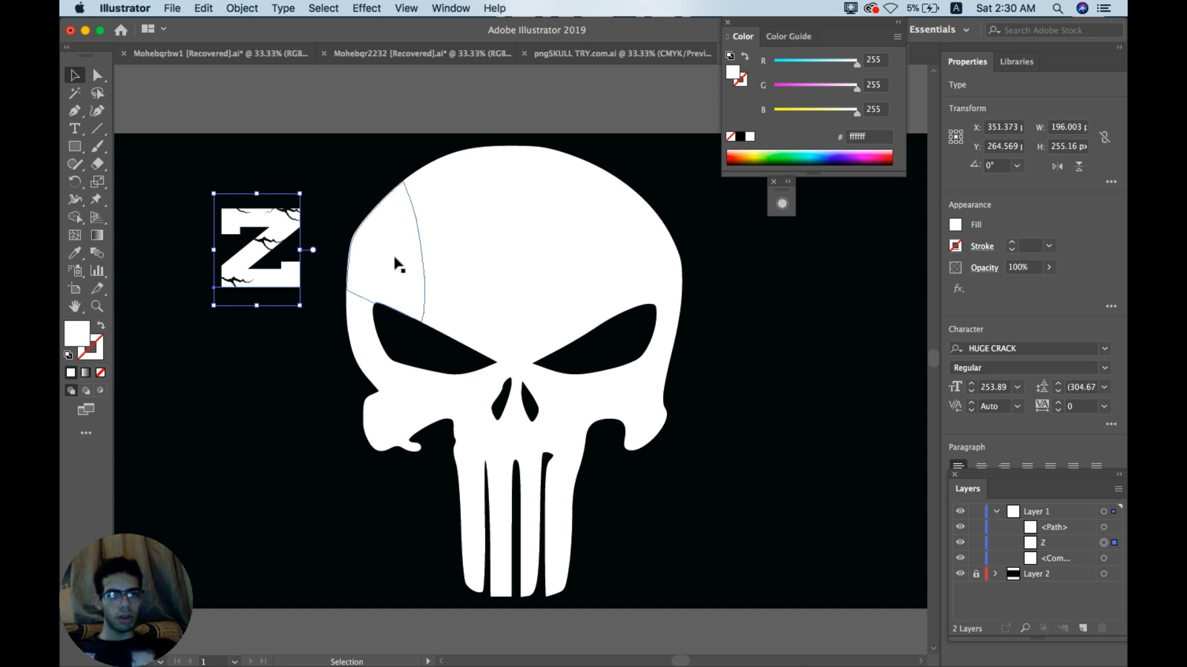
# Step: Copy the letter Z and paste the duplicate in back, at the same position
pyautogui.press('super+c')
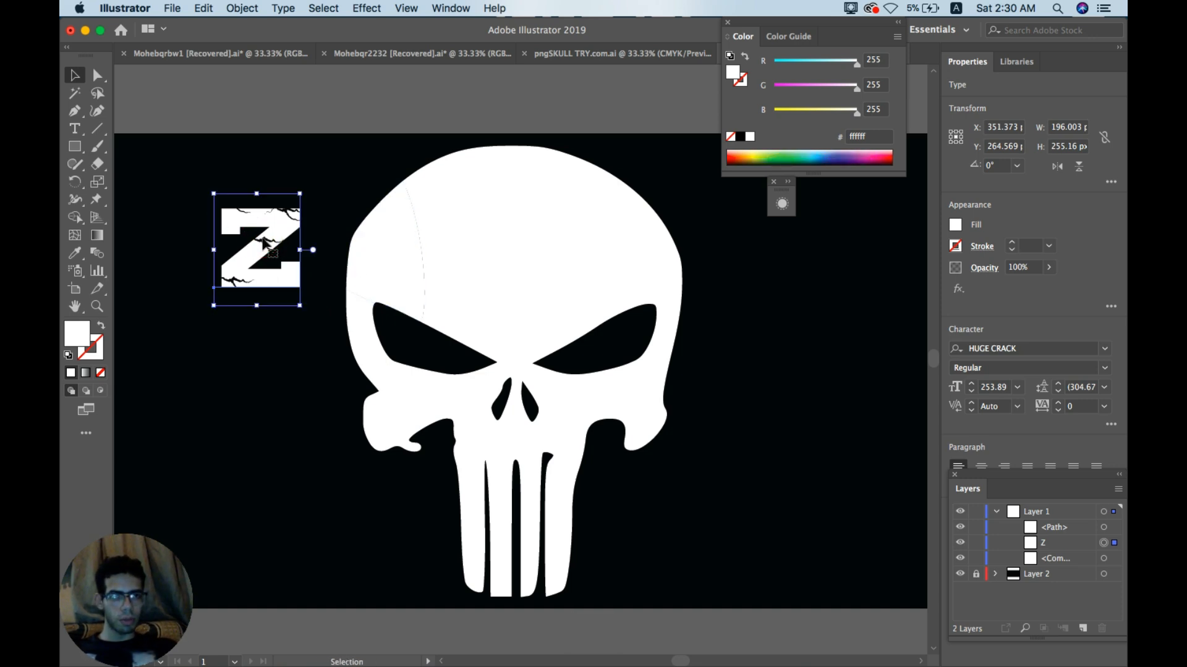
pyautogui.press('super+c')
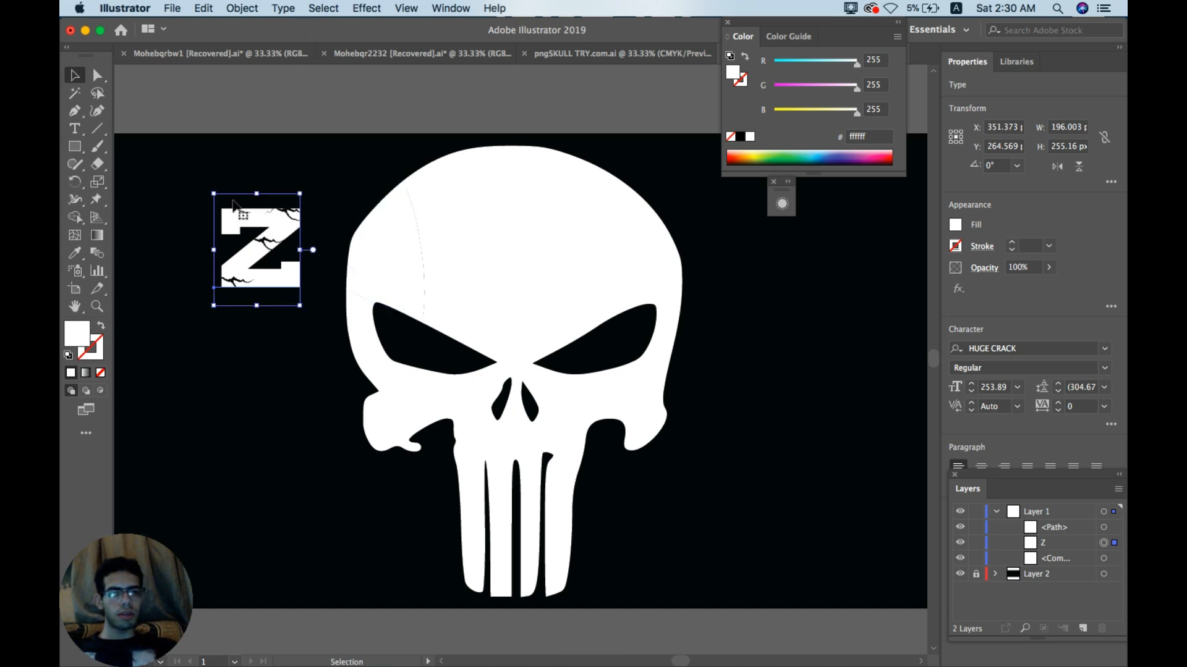
pyautogui.click(234, 9)
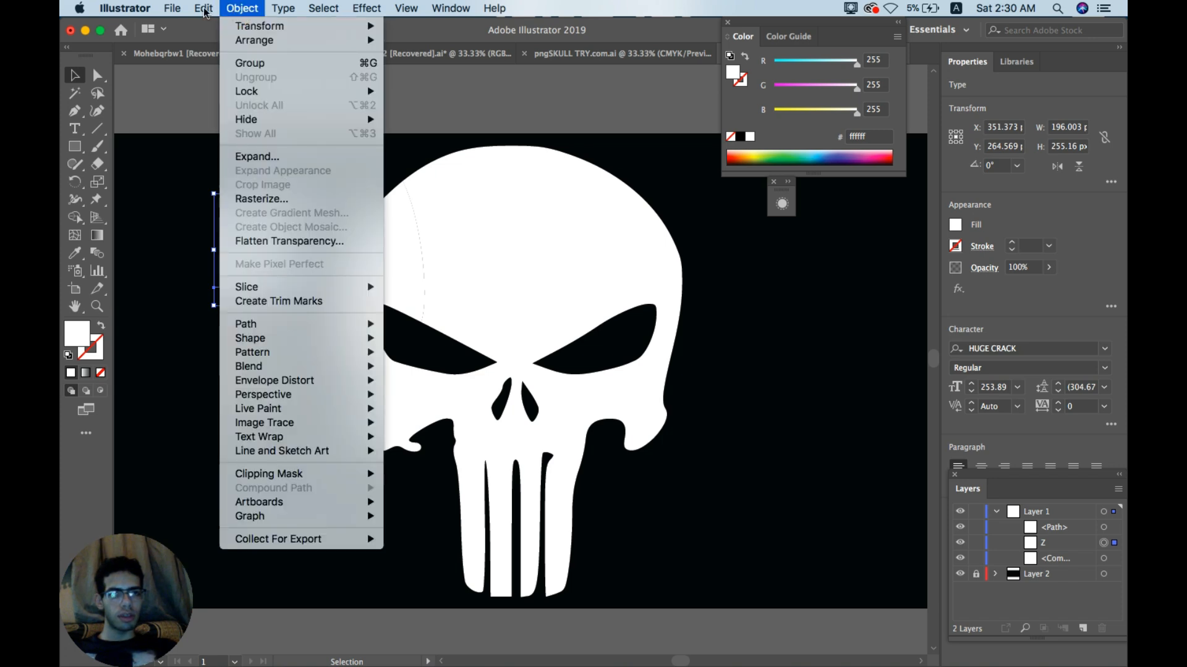
pyautogui.click(203, 9)
pyautogui.click(204, 9)
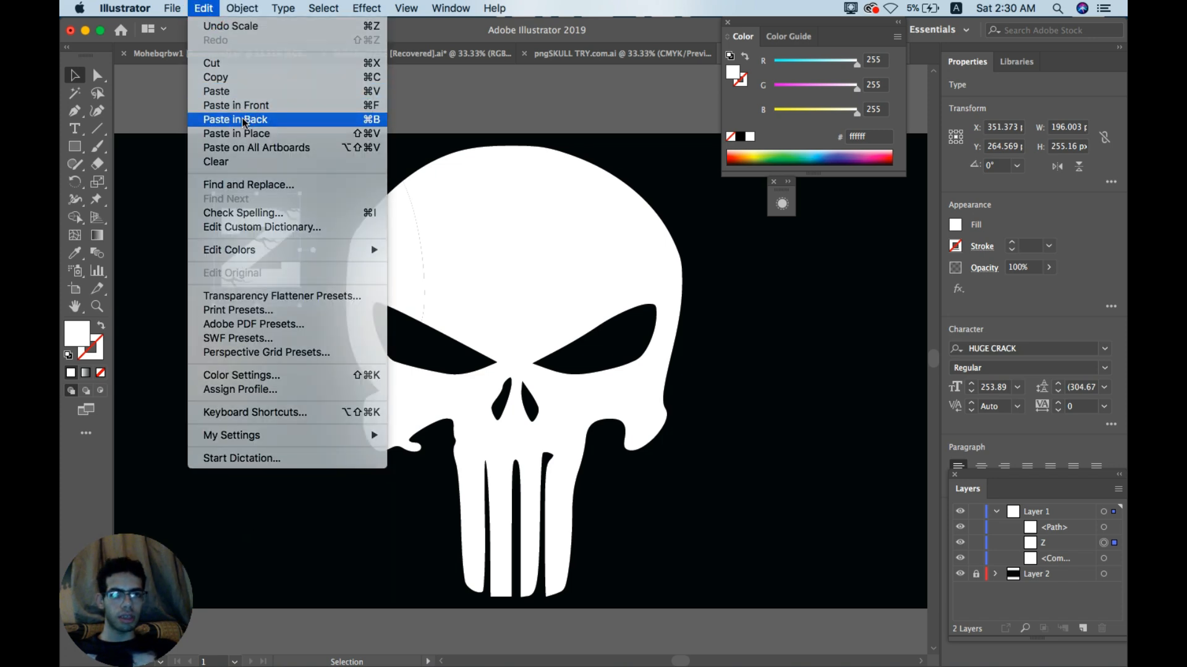
pyautogui.click(244, 122)
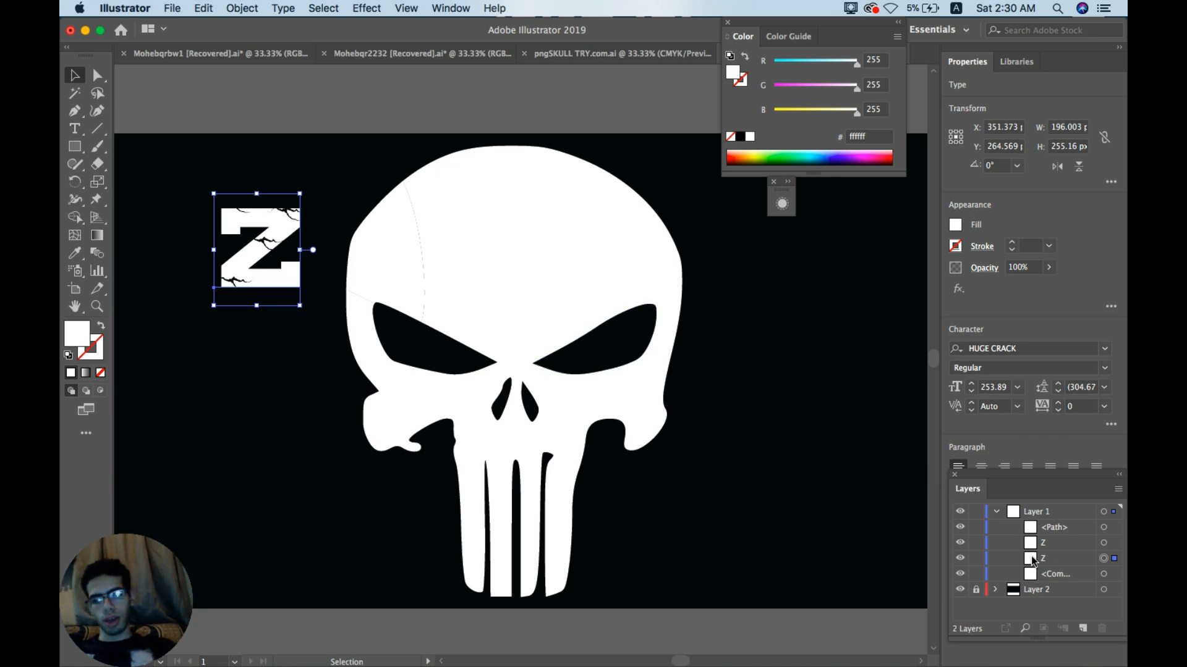
# Step: Nudge the rear copy of the letter Z straight down by 17 px
pyautogui.press('Down')
pyautogui.press('Down')
pyautogui.press('Down')
pyautogui.press('Down')
pyautogui.press('Down')
pyautogui.press('Down')
pyautogui.press('Down')
pyautogui.press('Down')
pyautogui.press('Down')
pyautogui.press('Down')
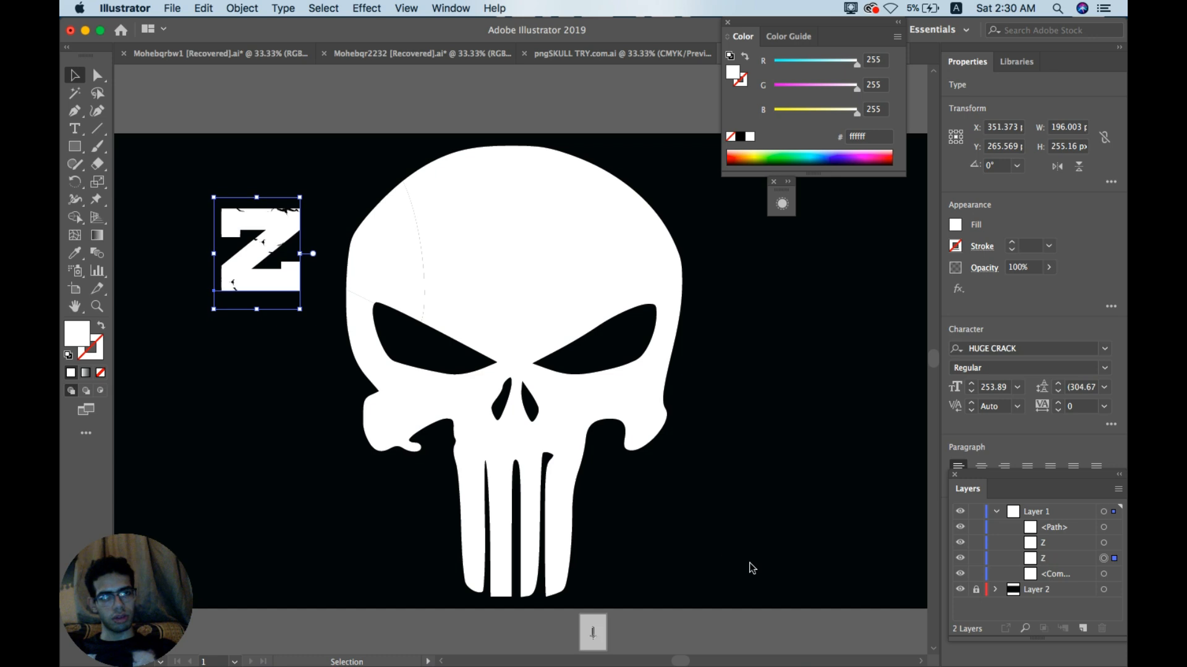
pyautogui.press('Down')
pyautogui.press('Down')
pyautogui.press('Down')
pyautogui.press('Down')
pyautogui.press('Down')
pyautogui.press('Down')
pyautogui.press('Down')
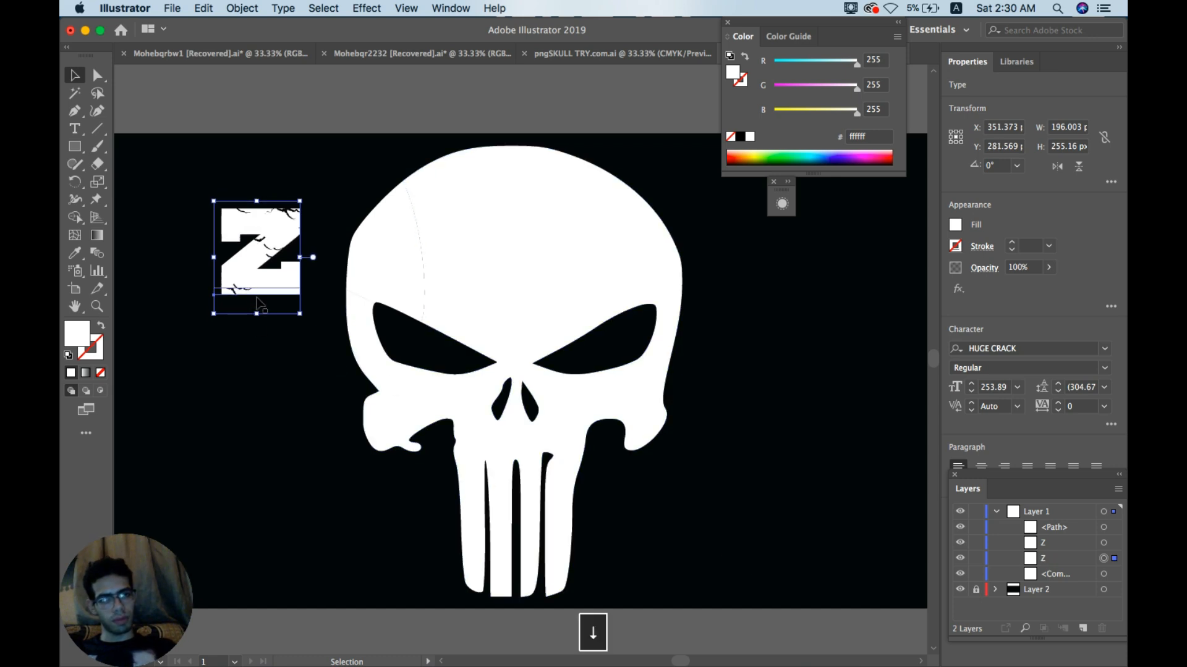
# Step: Move the two Z copies apart, the rear one onto the skull's upper-left edge and the front one to the lower left
pyautogui.click(260, 288)
pyautogui.moveTo(260, 289); pyautogui.dragTo(280, 345)
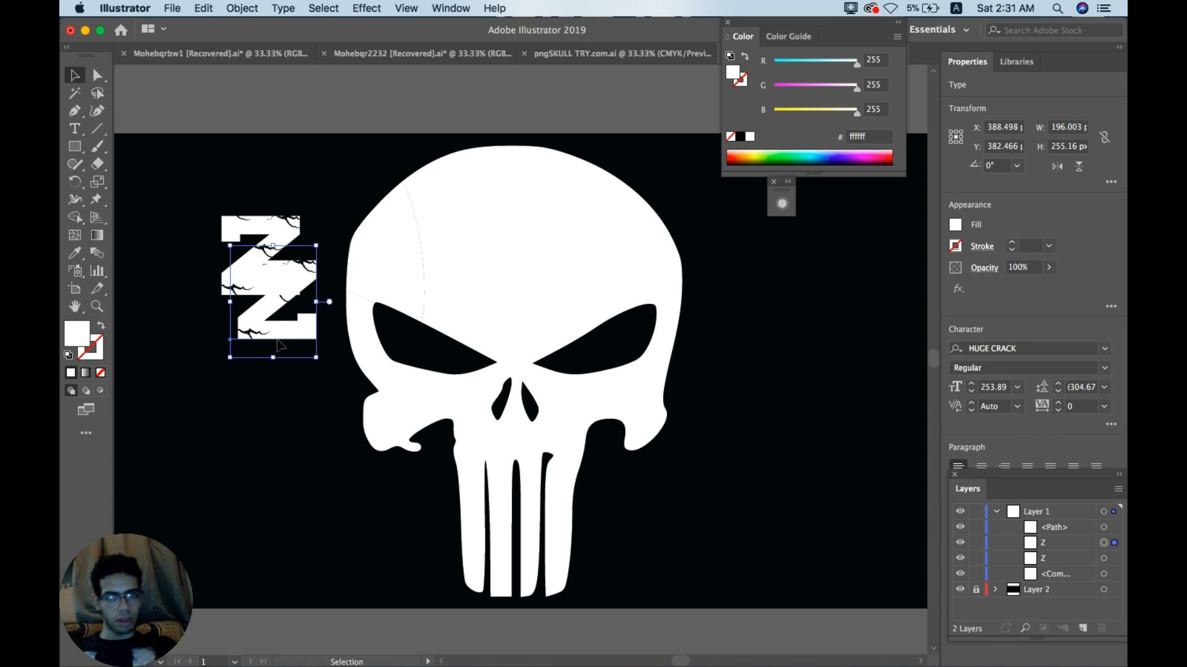
pyautogui.click(1105, 559)
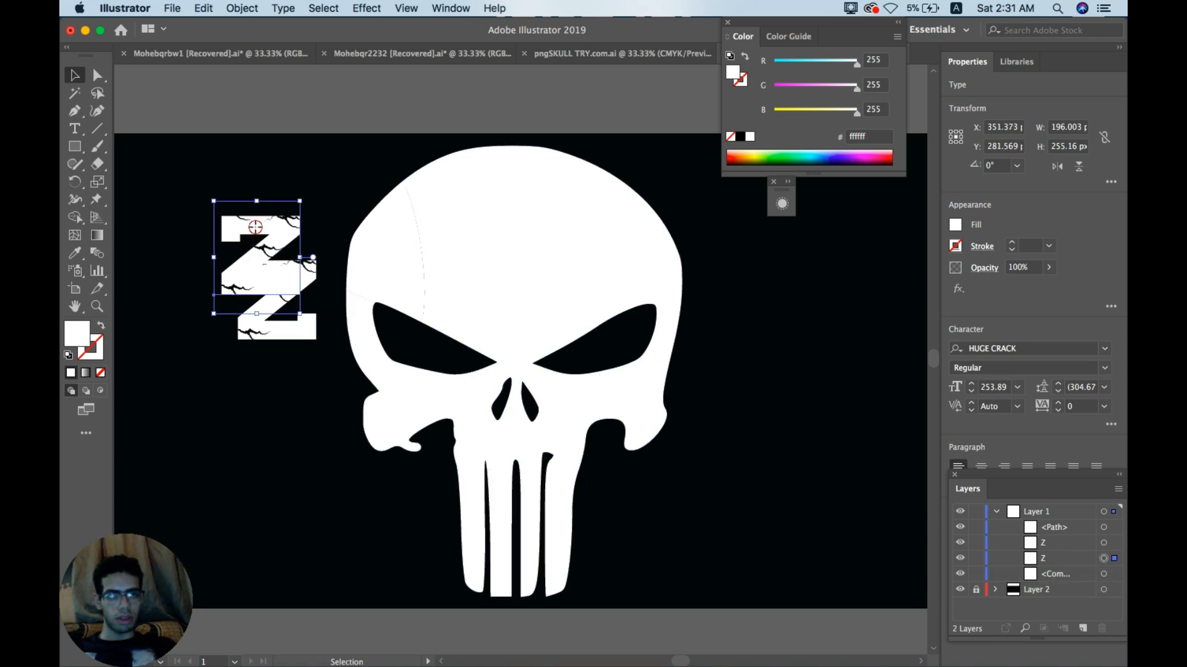
pyautogui.moveTo(275, 228); pyautogui.dragTo(336, 202)
pyautogui.moveTo(277, 304); pyautogui.dragTo(228, 319)
# Step: Distort the Z beside the skull into the white forehead piece using Envelope Distort with Make with Top Object, and deselect the result
pyautogui.click(358, 213)
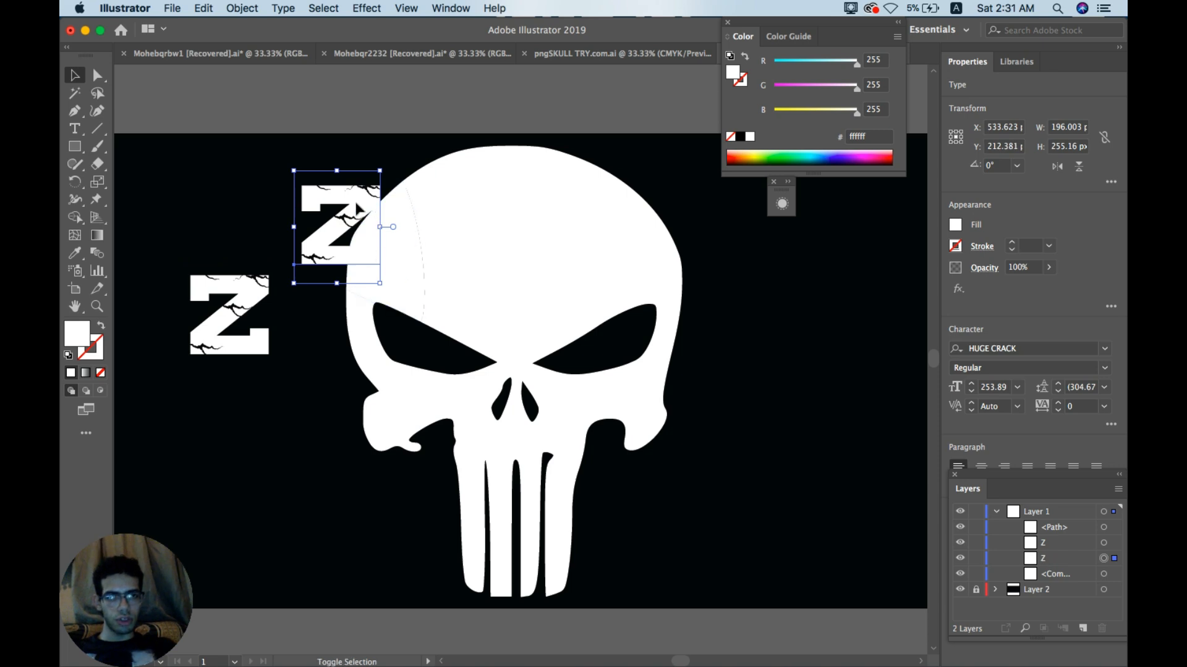
pyautogui.keyDown('shift'); pyautogui.click(395, 255); pyautogui.keyUp('shift')
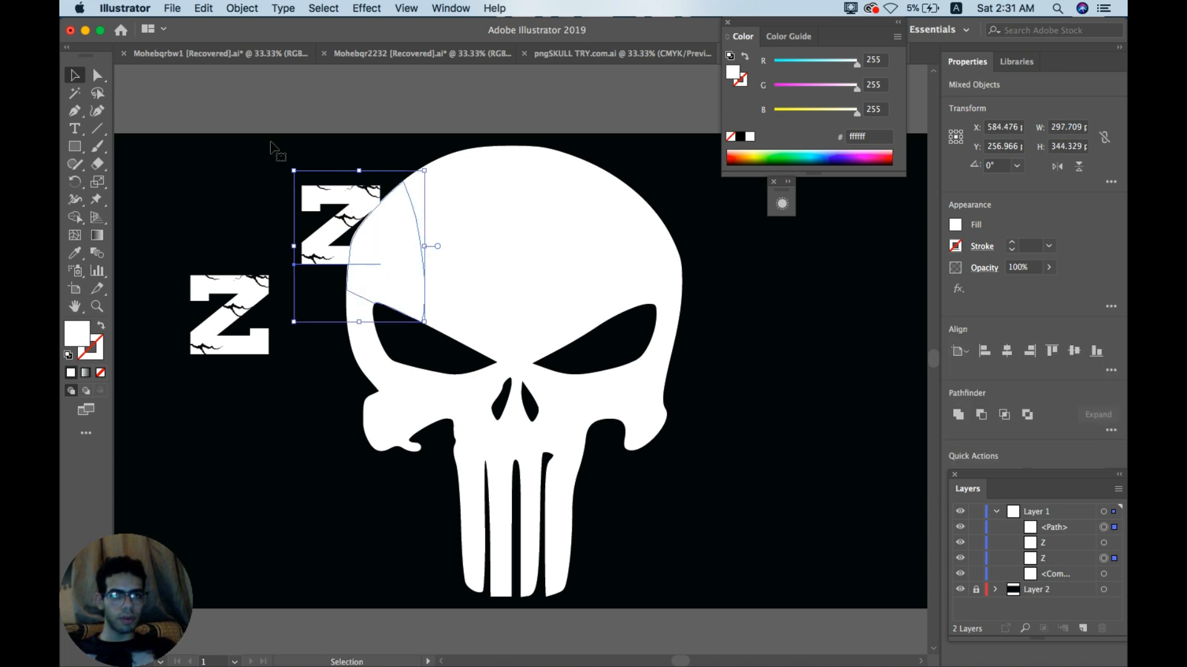
pyautogui.click(241, 8)
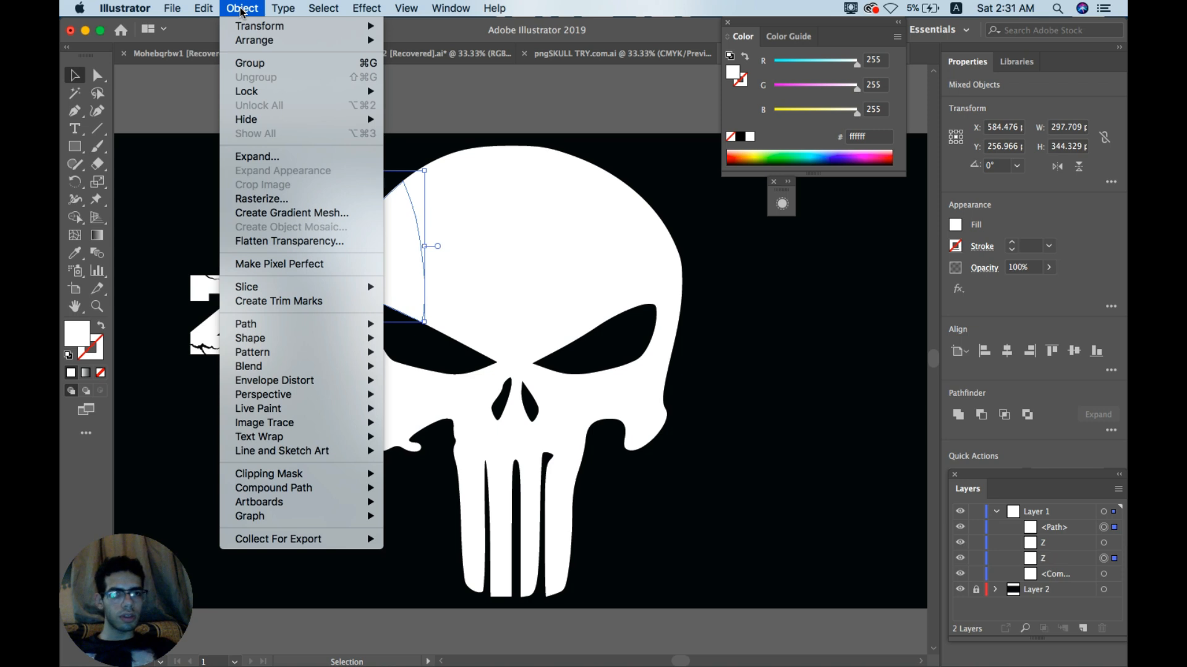
pyautogui.moveTo(275, 352)
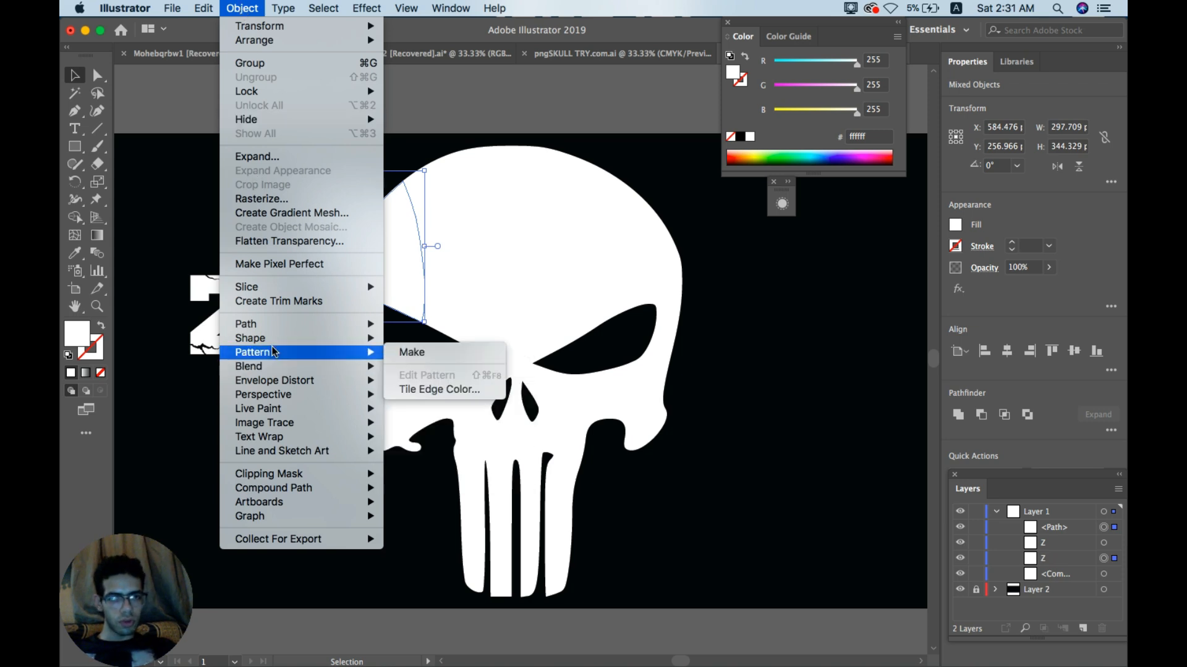
pyautogui.moveTo(290, 383)
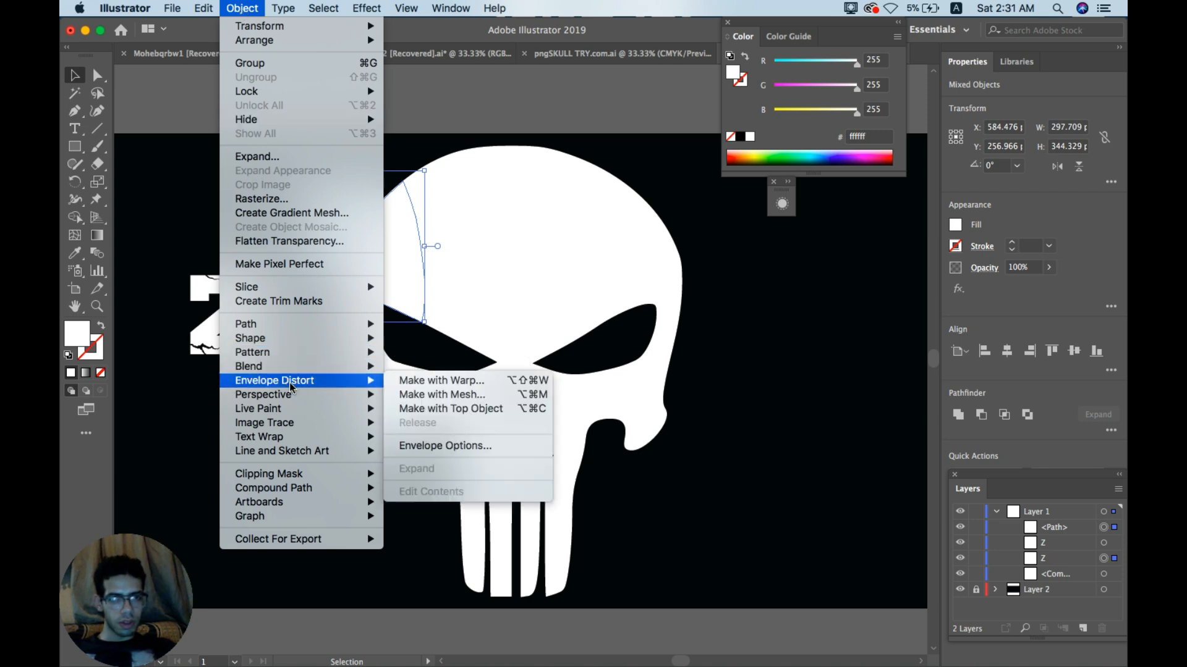
pyautogui.click(411, 409)
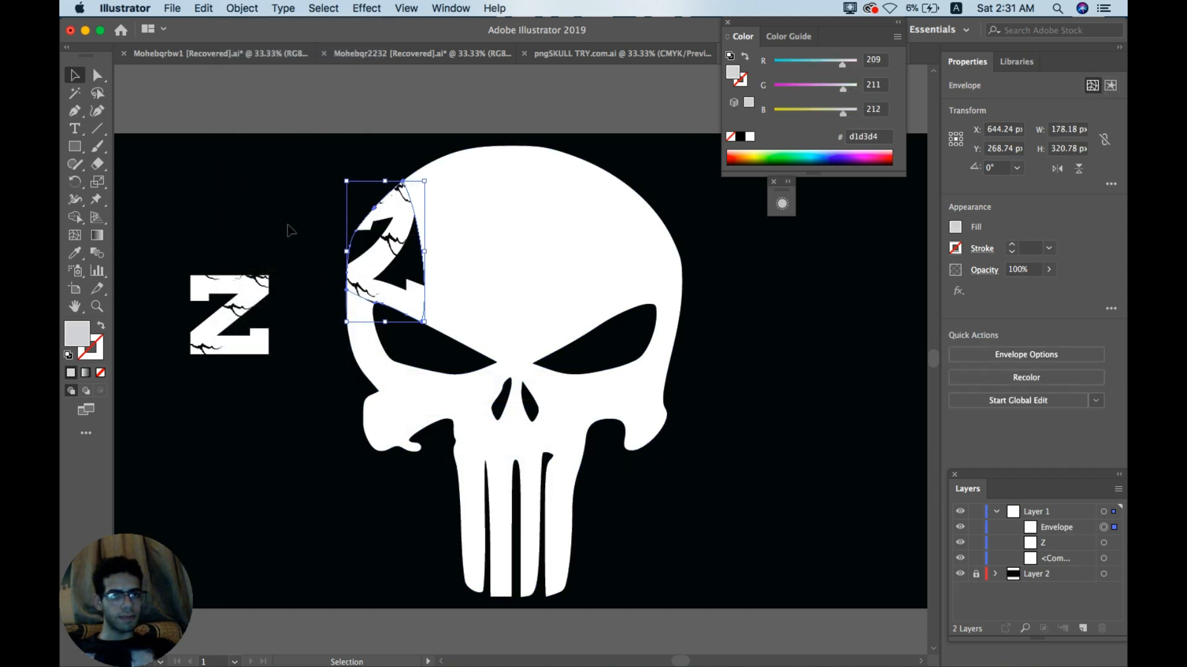
pyautogui.click(316, 104)
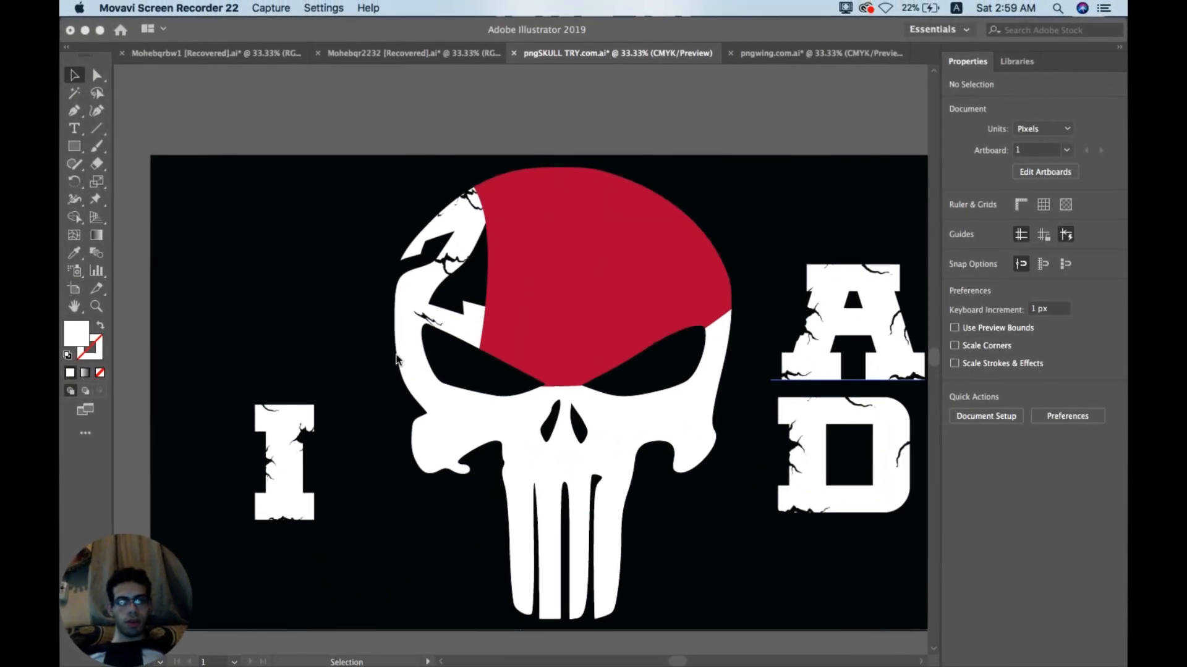
# Step: Try to distort the letter I into the red forehead piece beside the warped Z using Envelope Distort with Make with Top Object
pyautogui.click(513, 234)
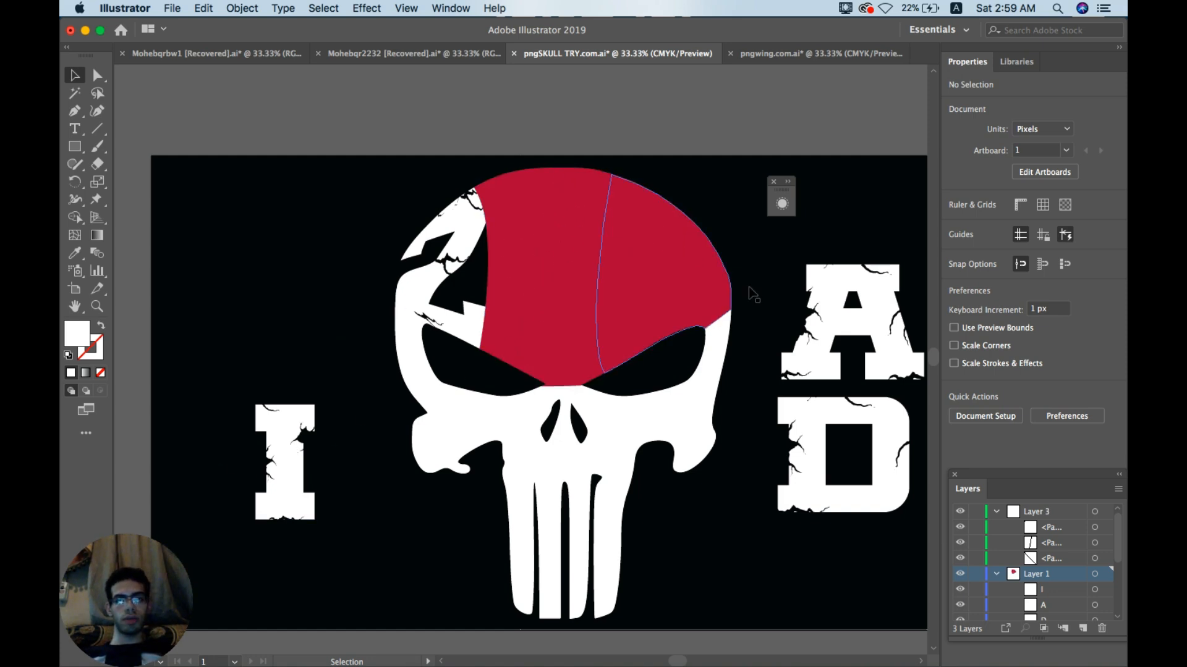
pyautogui.click(280, 441)
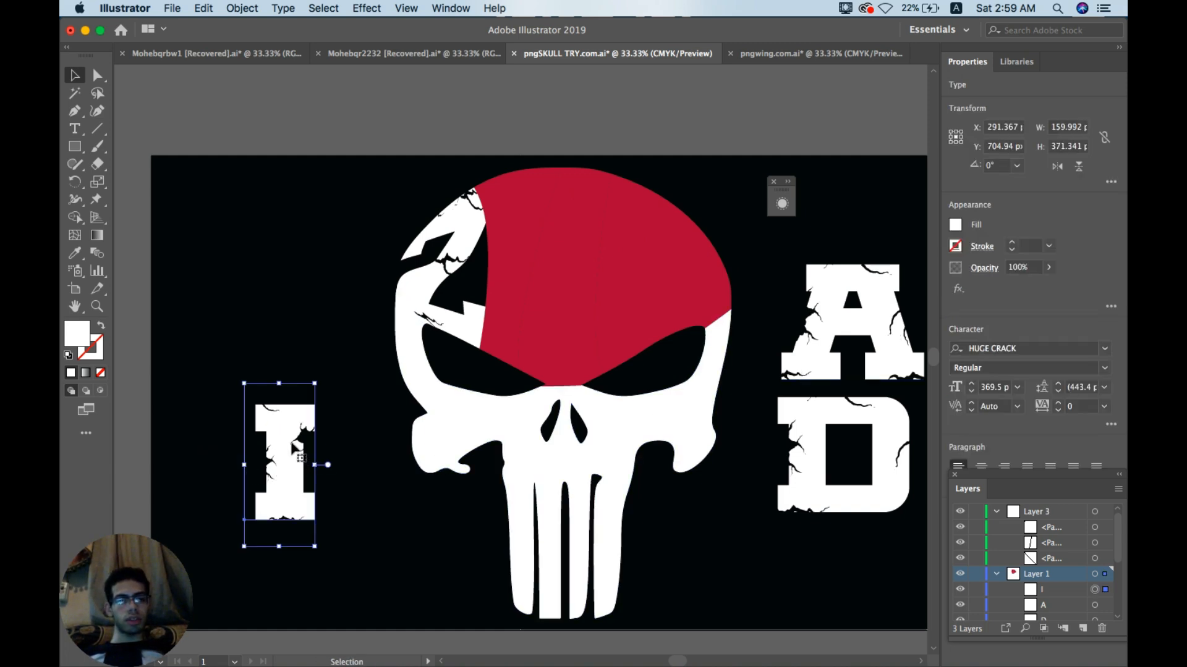
pyautogui.keyDown('shift'); pyautogui.click(515, 248); pyautogui.keyUp('shift')
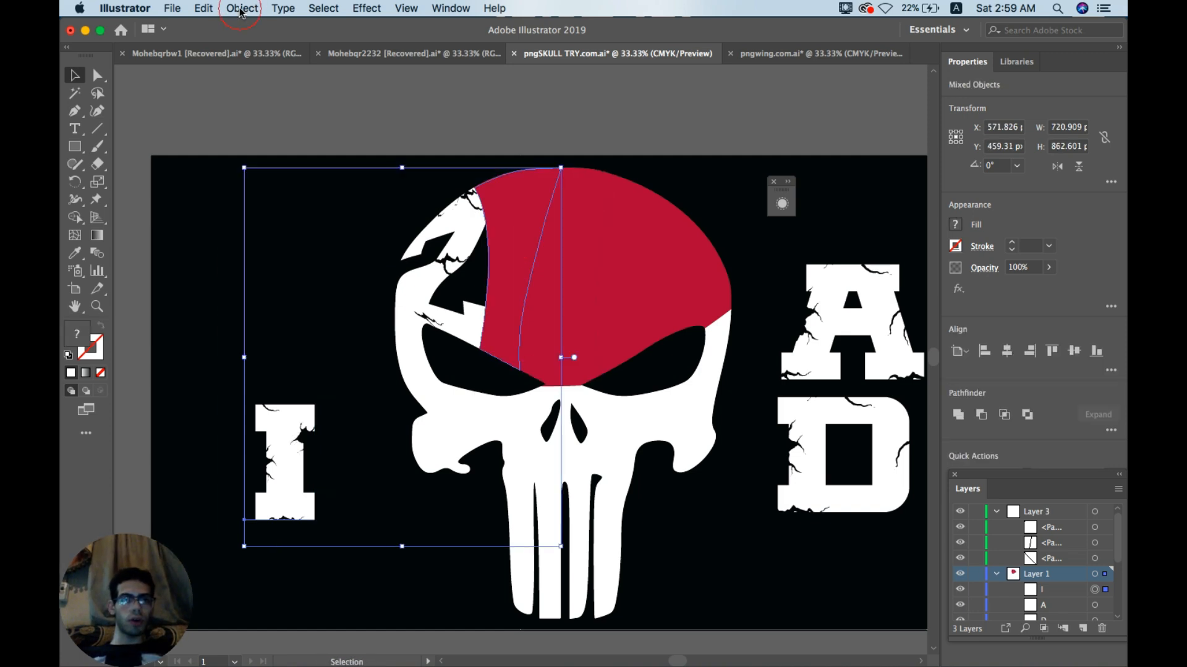
pyautogui.click(242, 8)
pyautogui.moveTo(333, 382)
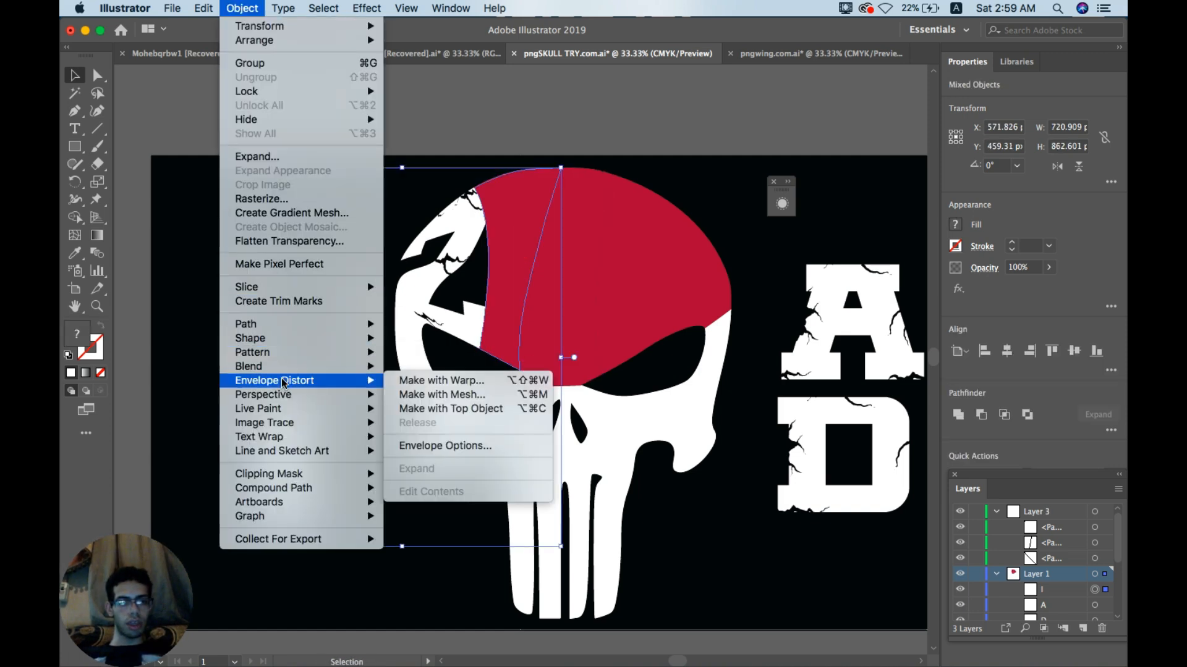
pyautogui.click(431, 409)
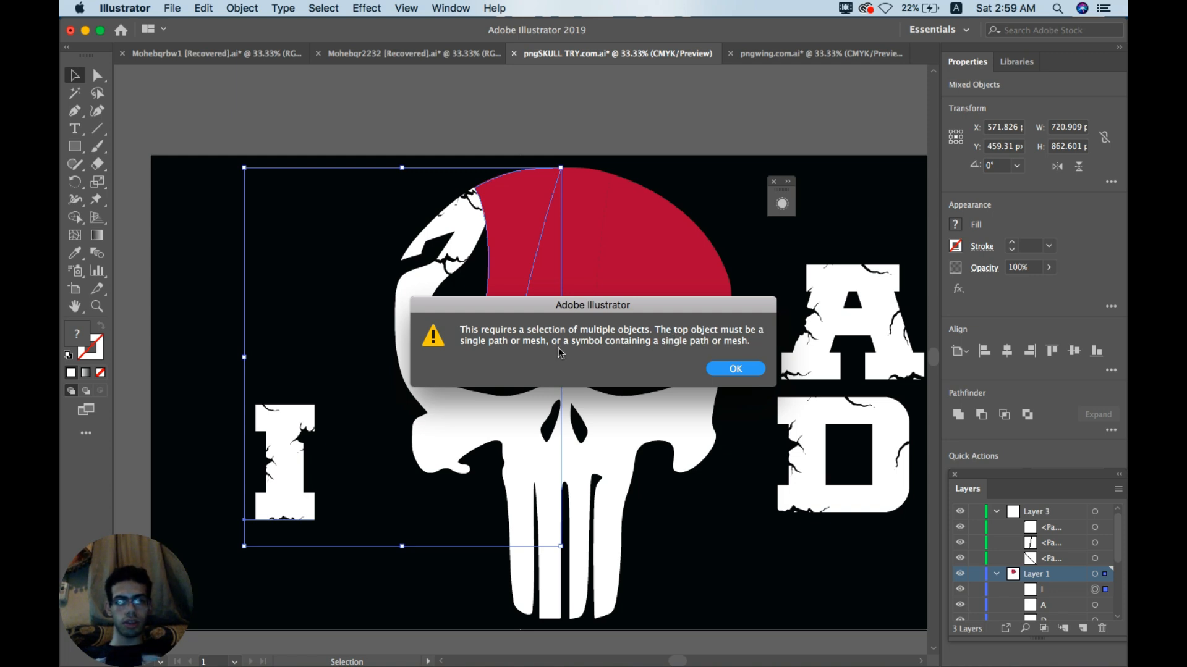
pyautogui.click(736, 370)
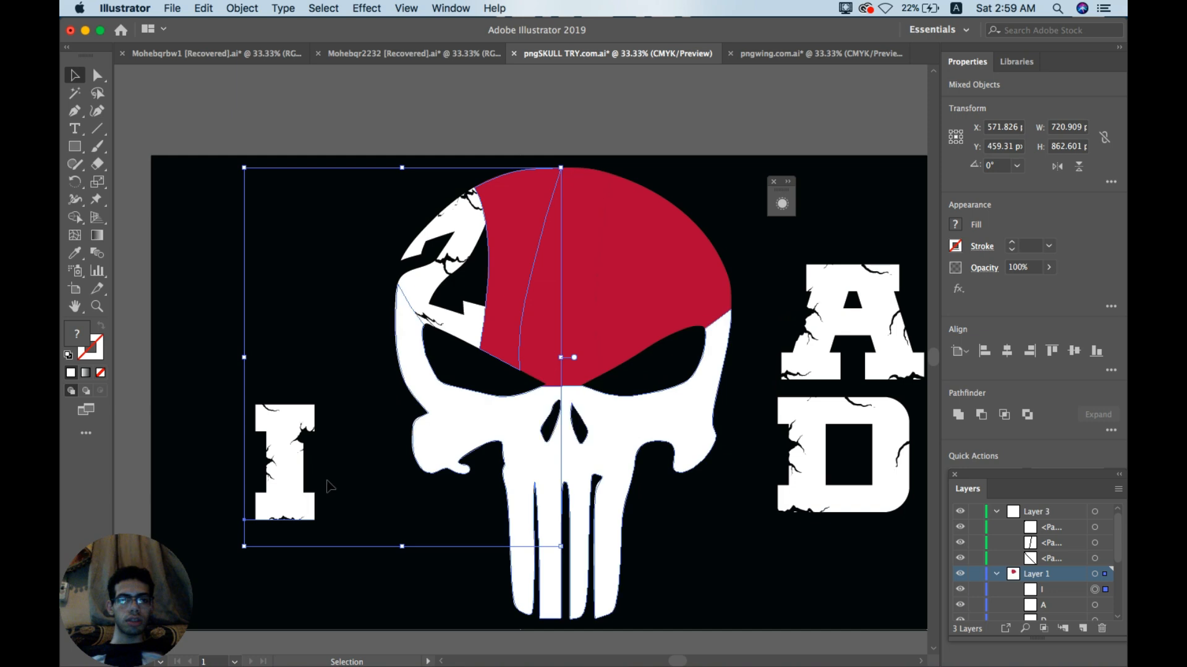
pyautogui.click(312, 141)
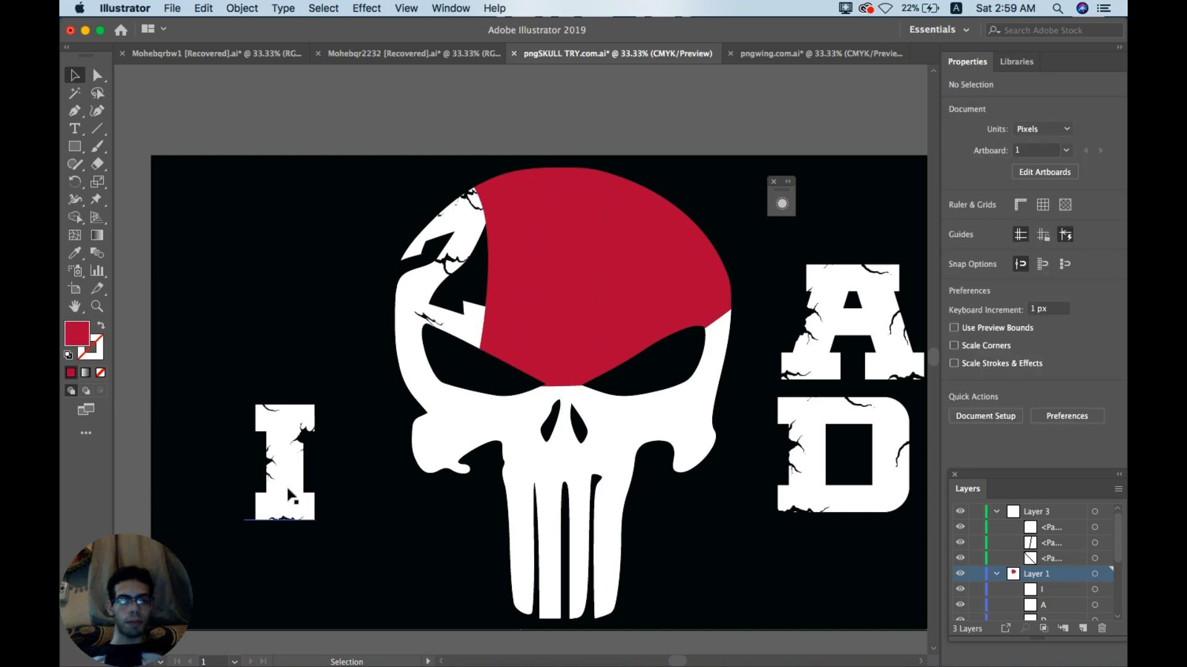
# Step: Convert the letter I beside the skull to outlines
pyautogui.click(292, 436)
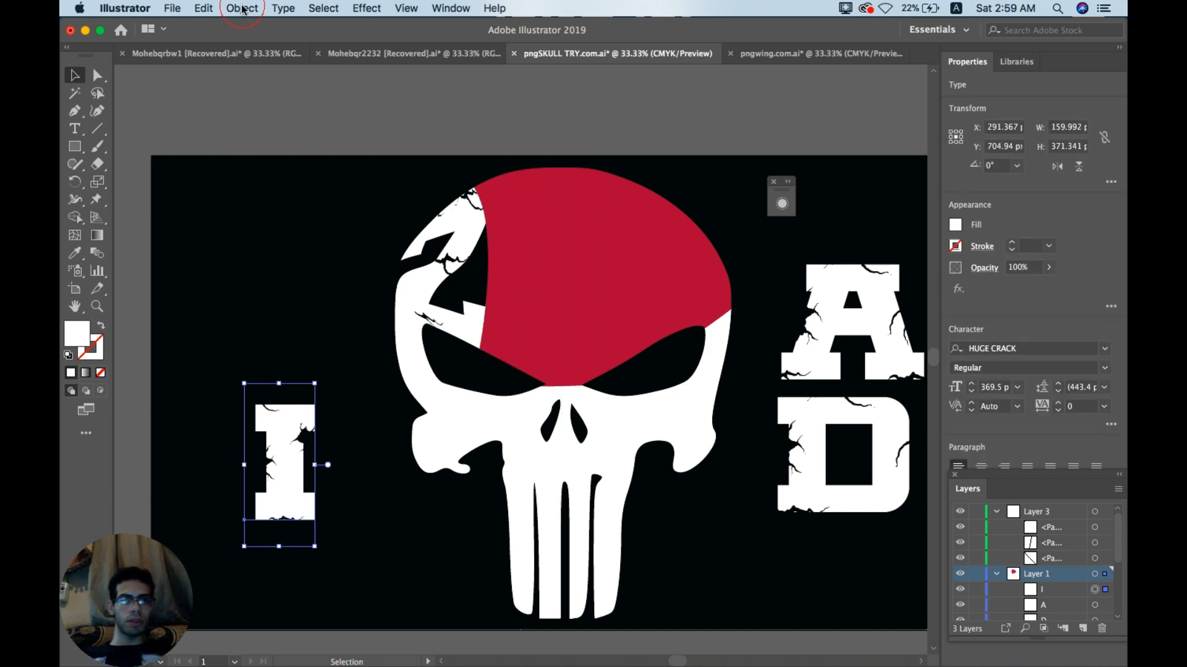
pyautogui.click(243, 8)
pyautogui.click(239, 7)
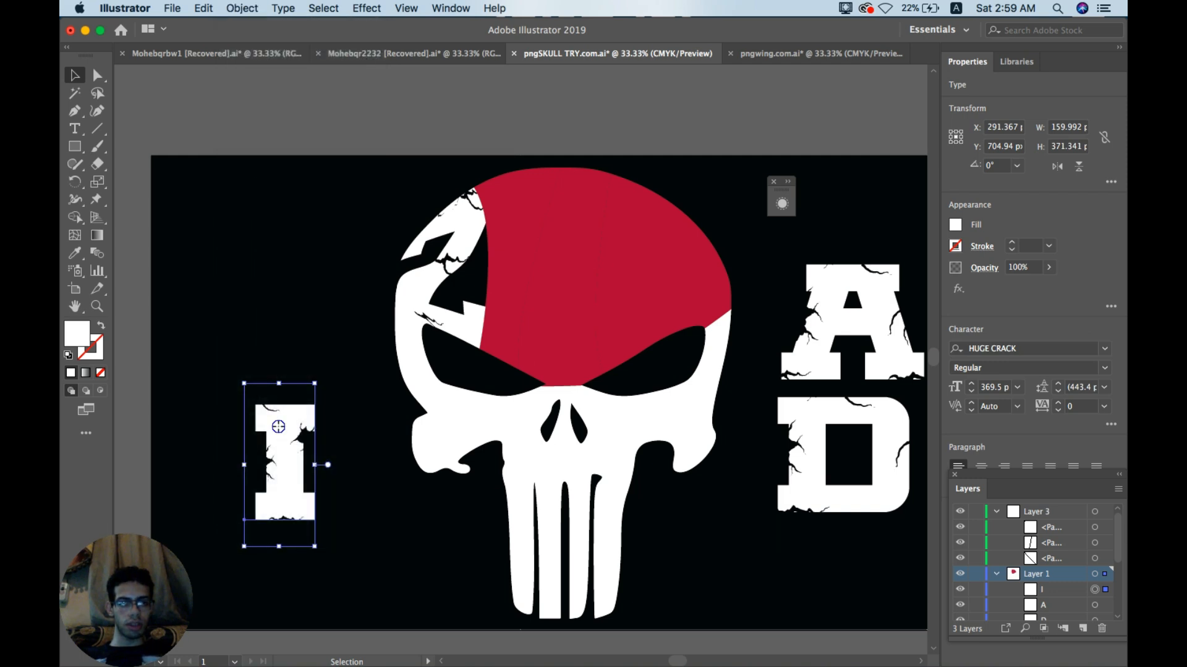
pyautogui.rightClick(278, 428)
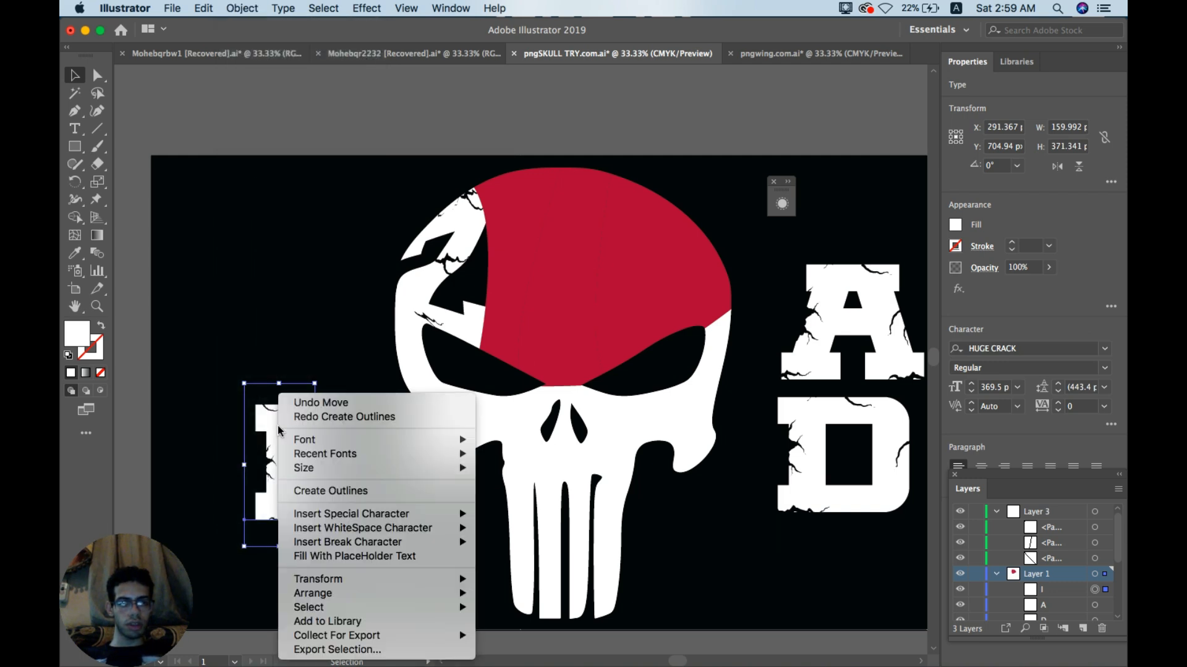
pyautogui.click(331, 492)
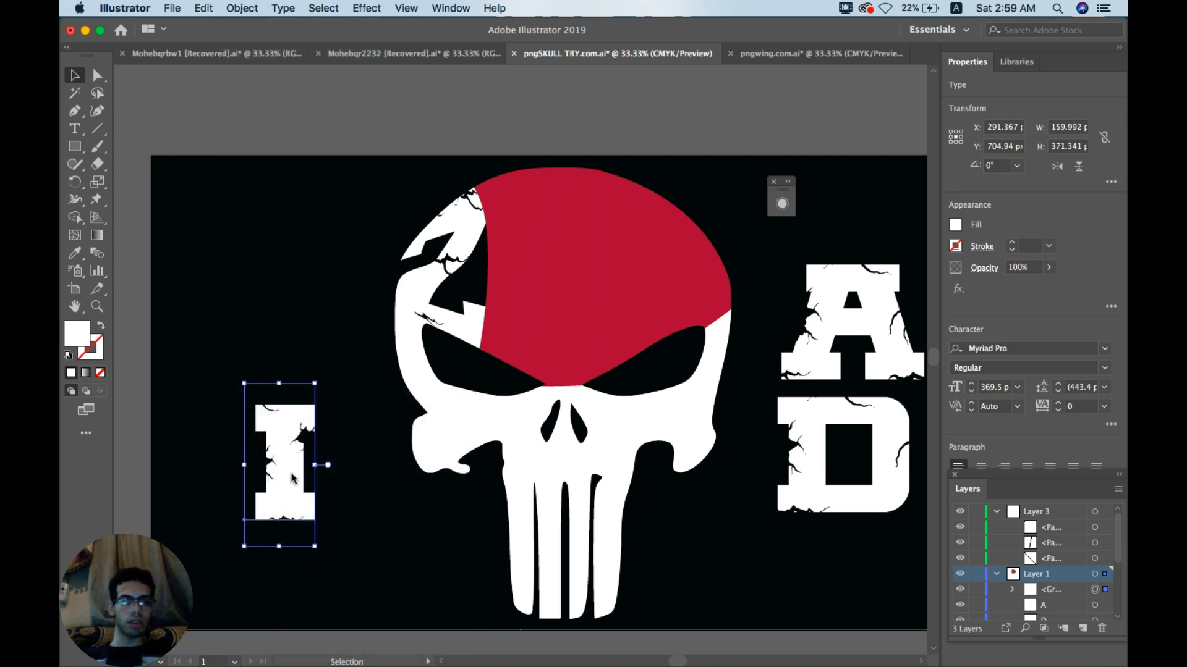
# Step: Try to distort the outlined I into the red forehead piece beside the warped Z using Envelope Distort with Make with Top Object
pyautogui.click(242, 9)
pyautogui.click(531, 247)
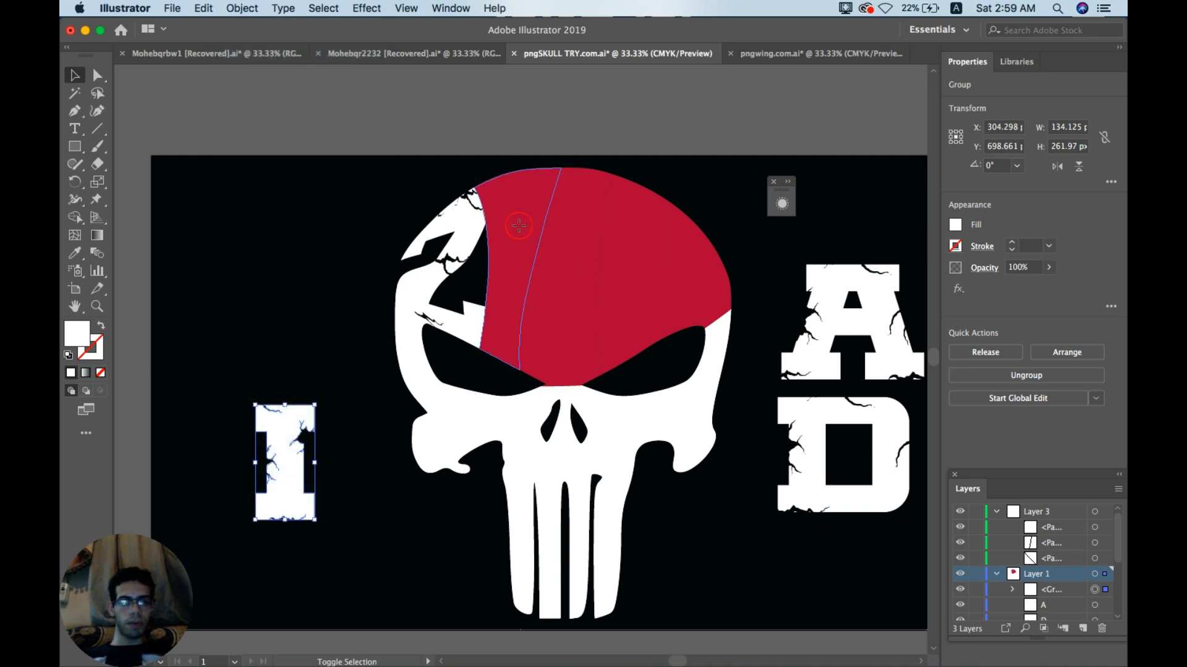
pyautogui.keyDown('shift'); pyautogui.click(517, 226); pyautogui.keyUp('shift')
pyautogui.click(241, 10)
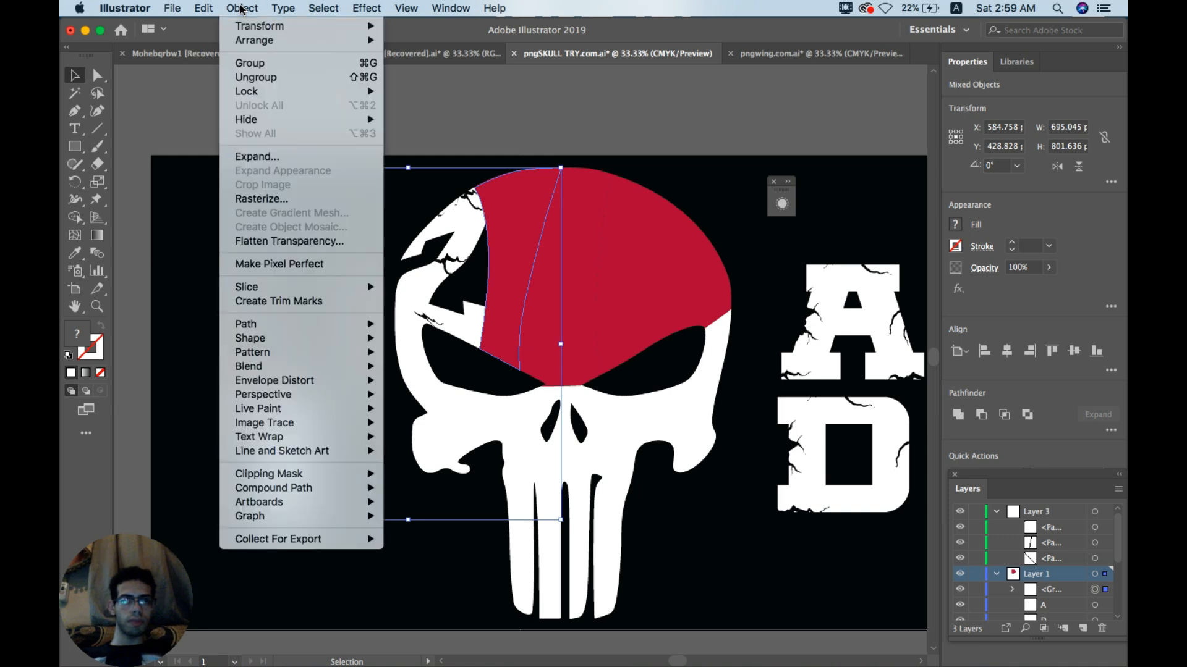
pyautogui.moveTo(302, 385)
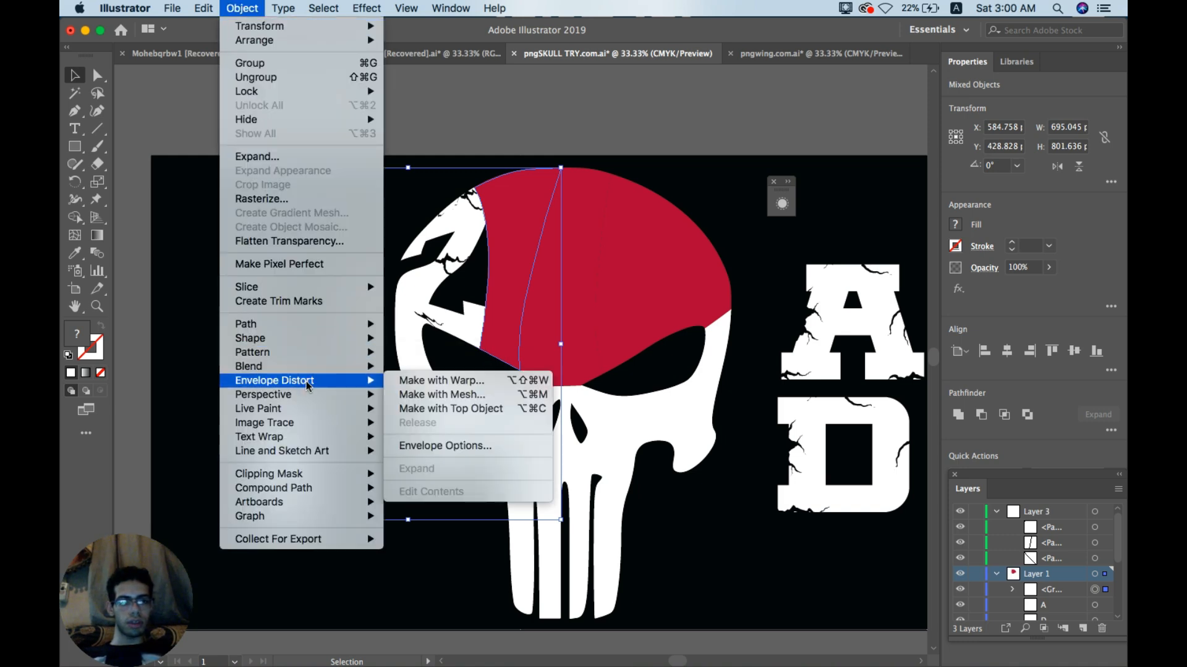
pyautogui.click(445, 410)
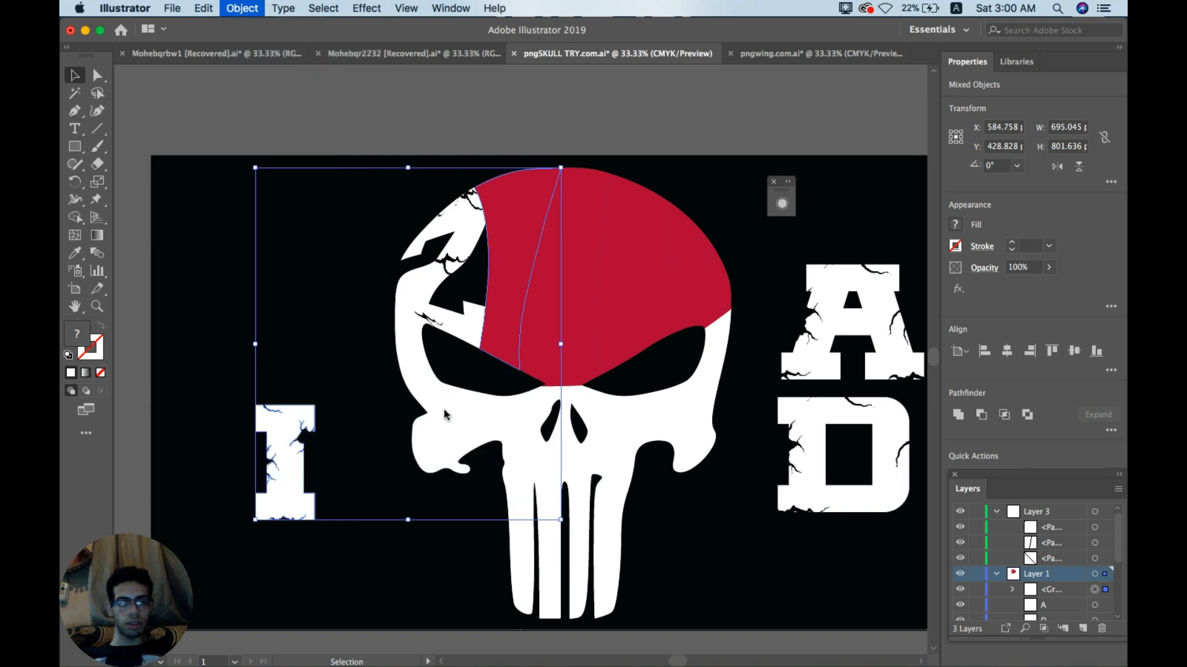
pyautogui.click(750, 370)
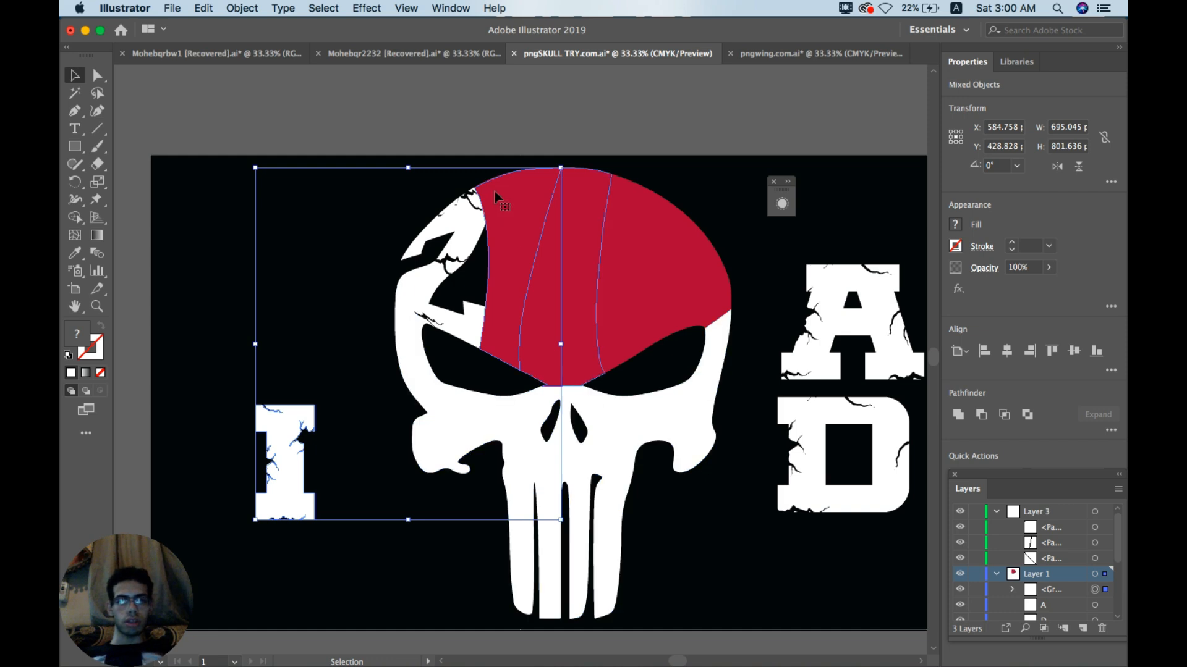
pyautogui.click(453, 112)
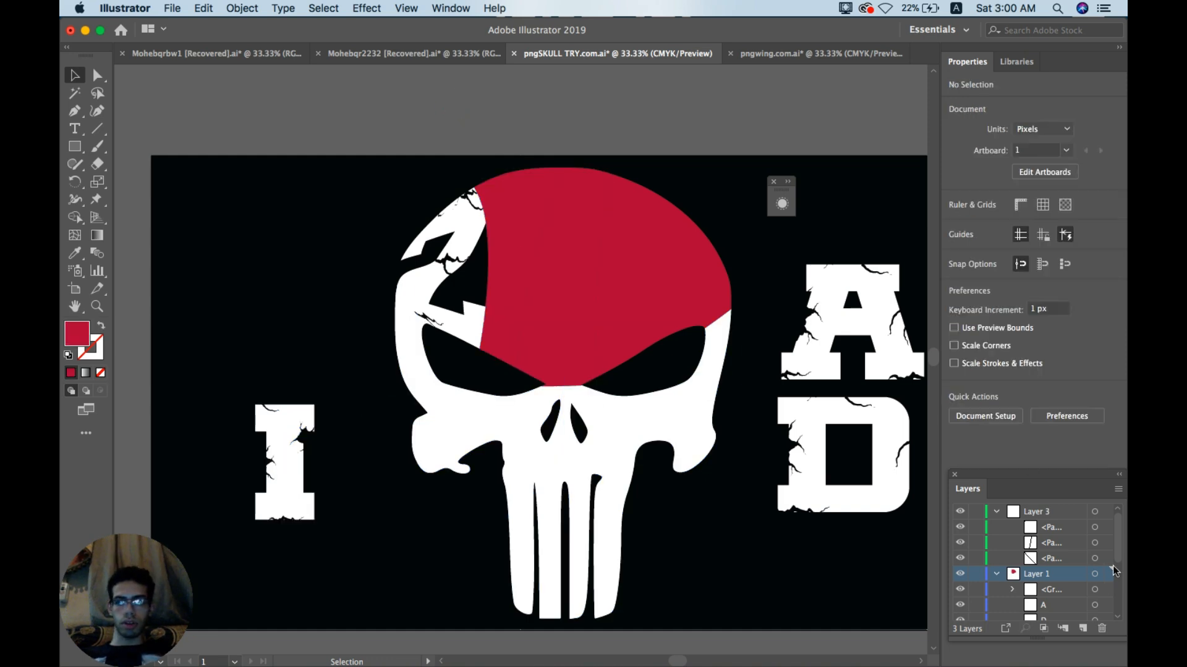
# Step: Move the outlined letter I beneath the red forehead pieces in Layer 1's stacking order
pyautogui.click(296, 423)
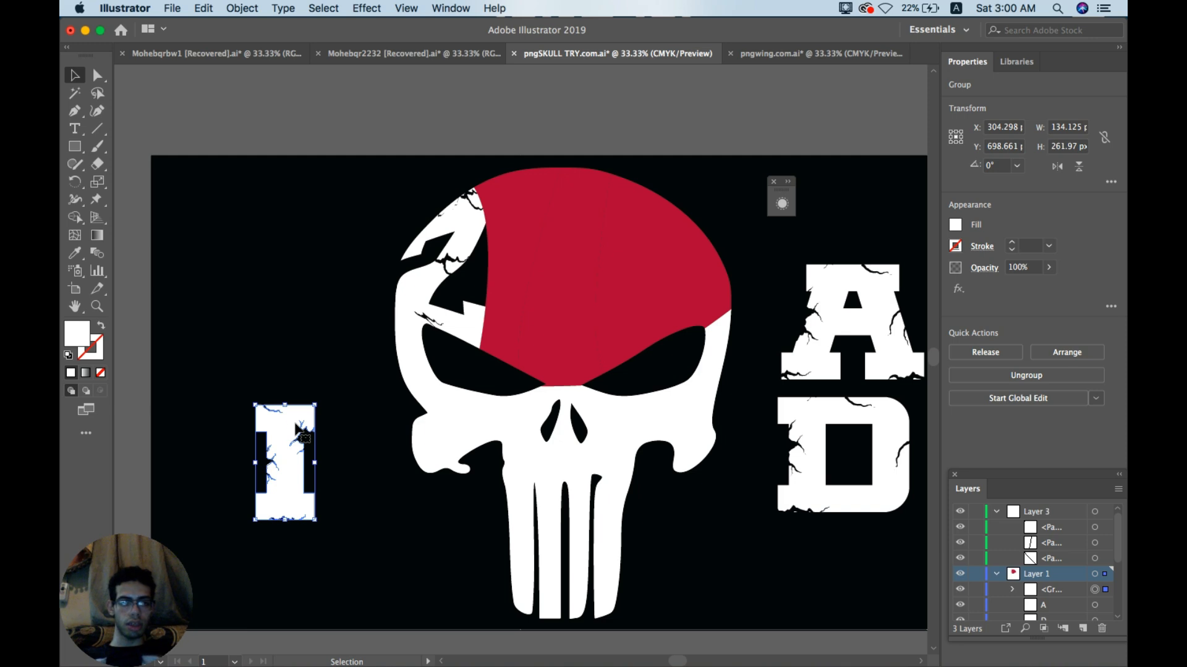
pyautogui.rightClick(297, 425)
pyautogui.click(271, 420)
pyautogui.click(278, 110)
pyautogui.click(291, 421)
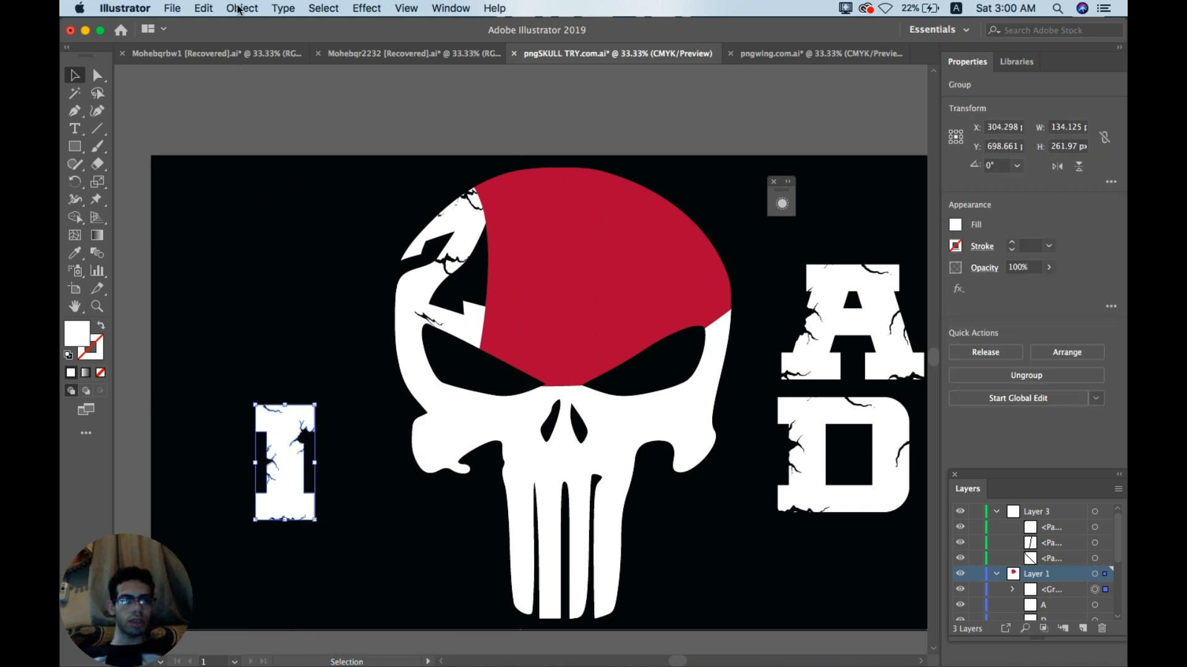
pyautogui.click(240, 8)
pyautogui.click(240, 9)
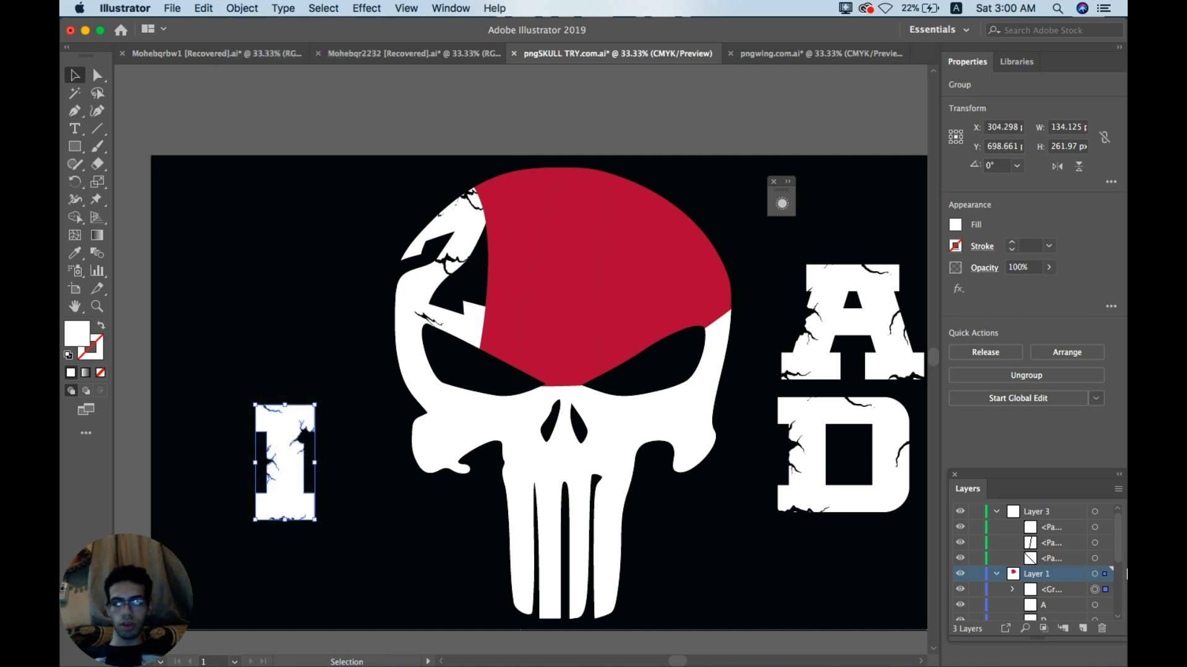
pyautogui.moveTo(1124, 552); pyautogui.dragTo(1124, 587)
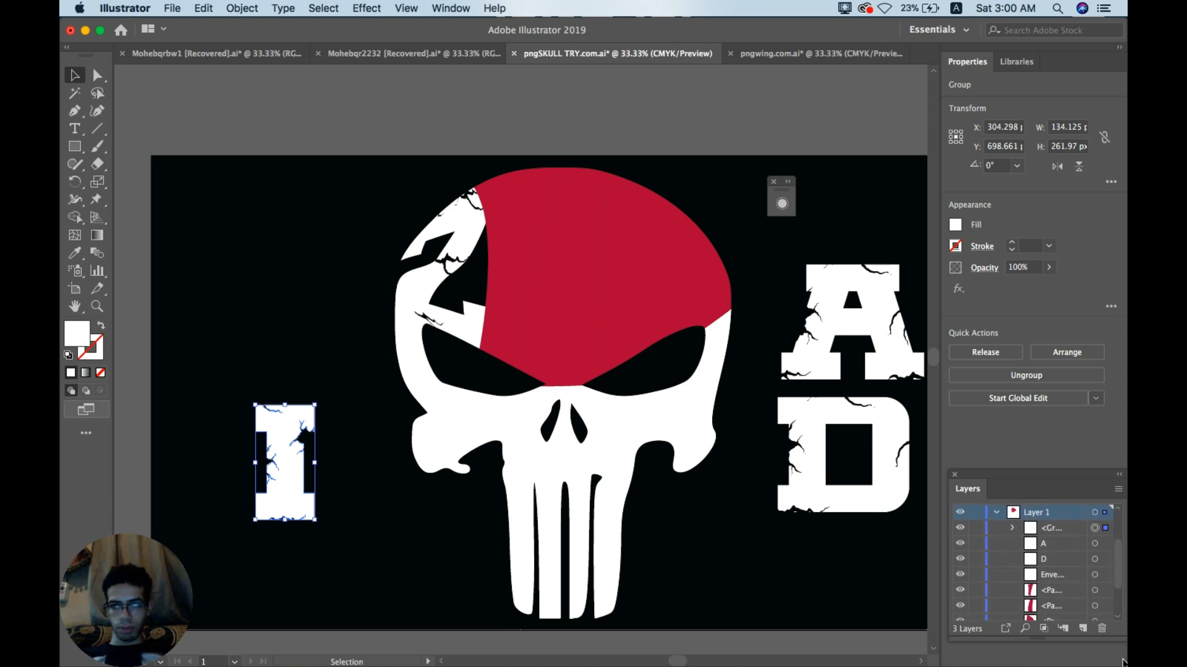
pyautogui.moveTo(1064, 531); pyautogui.dragTo(1055, 604)
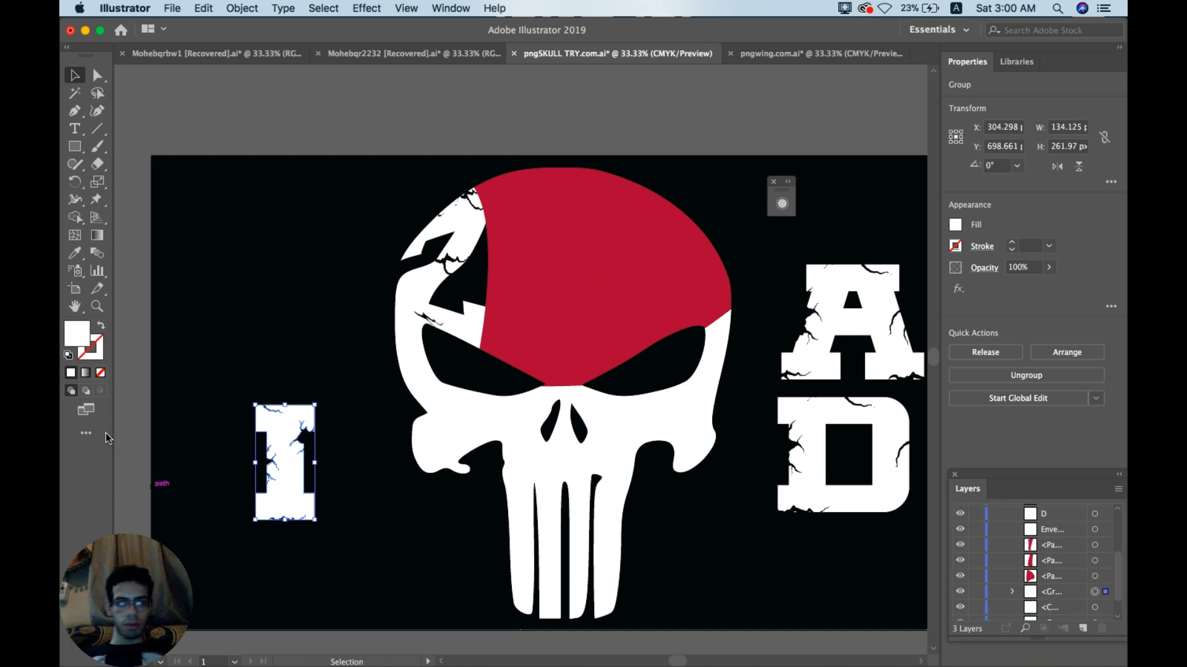
# Step: Distort the outlined I into the red forehead piece beside the Z using Envelope Distort with Make with Top Object, and deselect the result
pyautogui.keyDown('shift'); pyautogui.click(529, 235); pyautogui.keyUp('shift')
pyautogui.click(241, 8)
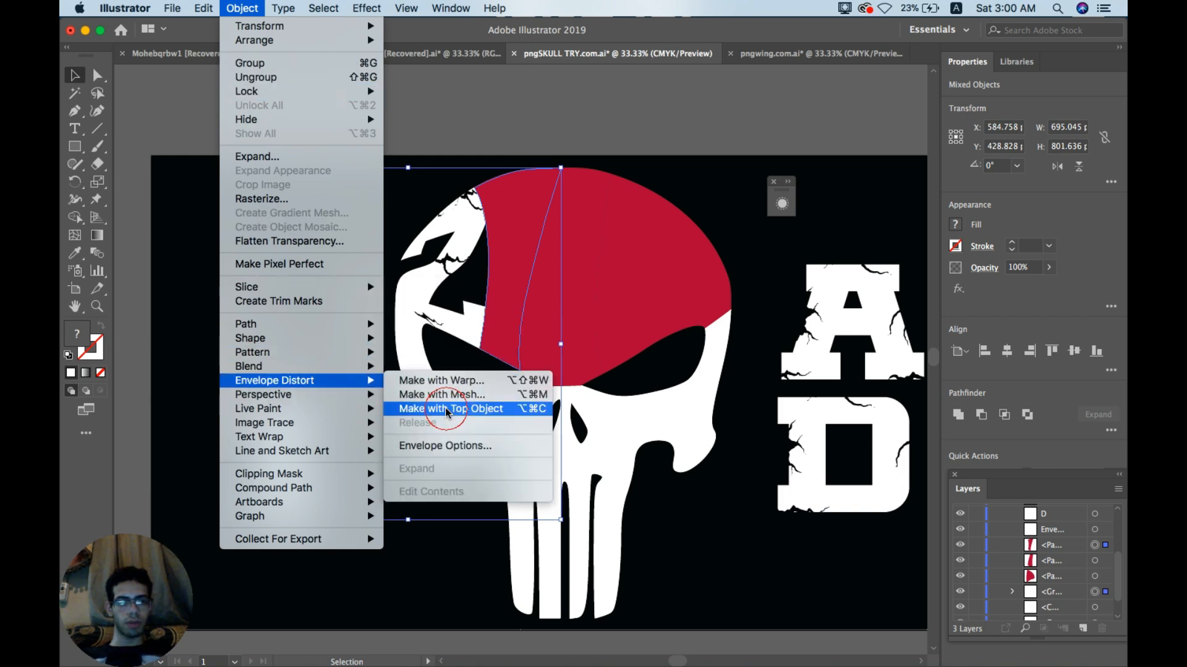
pyautogui.click(446, 409)
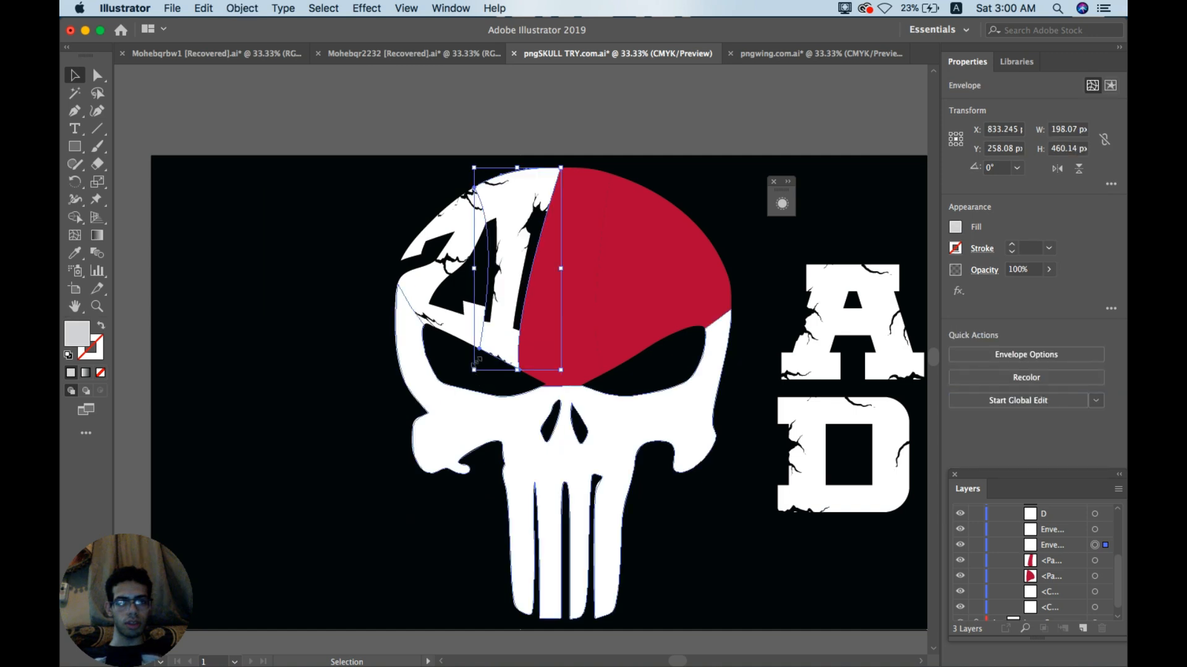
pyautogui.click(159, 111)
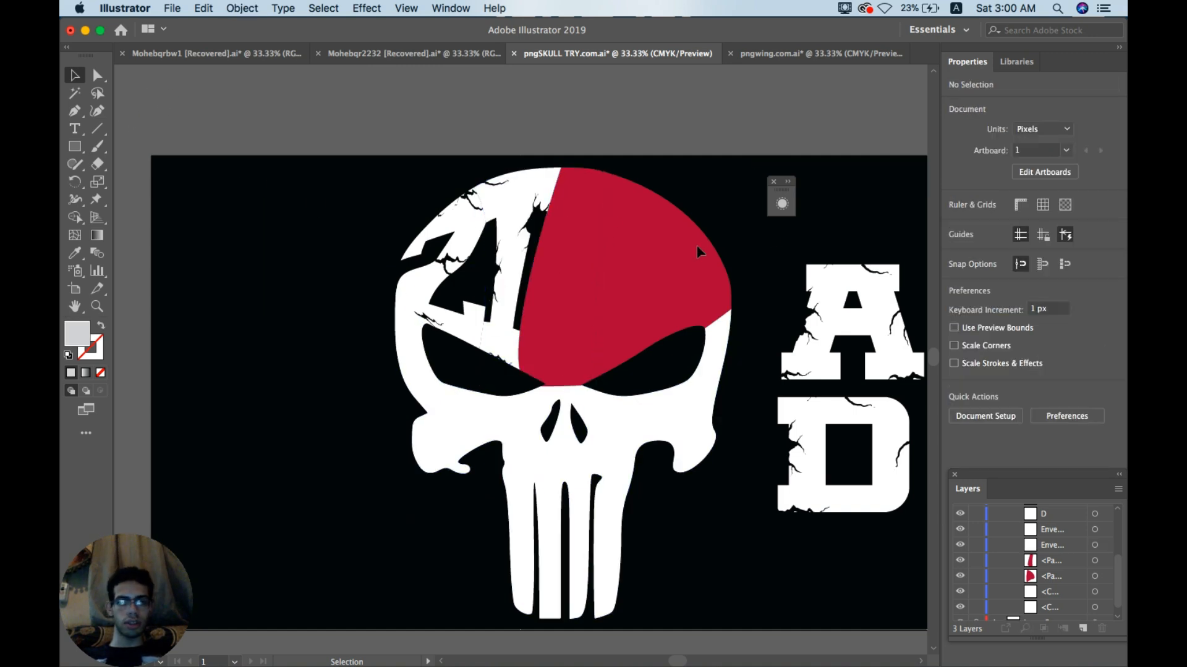
# Step: Convert the letter A beside the skull to outlines
pyautogui.click(564, 287)
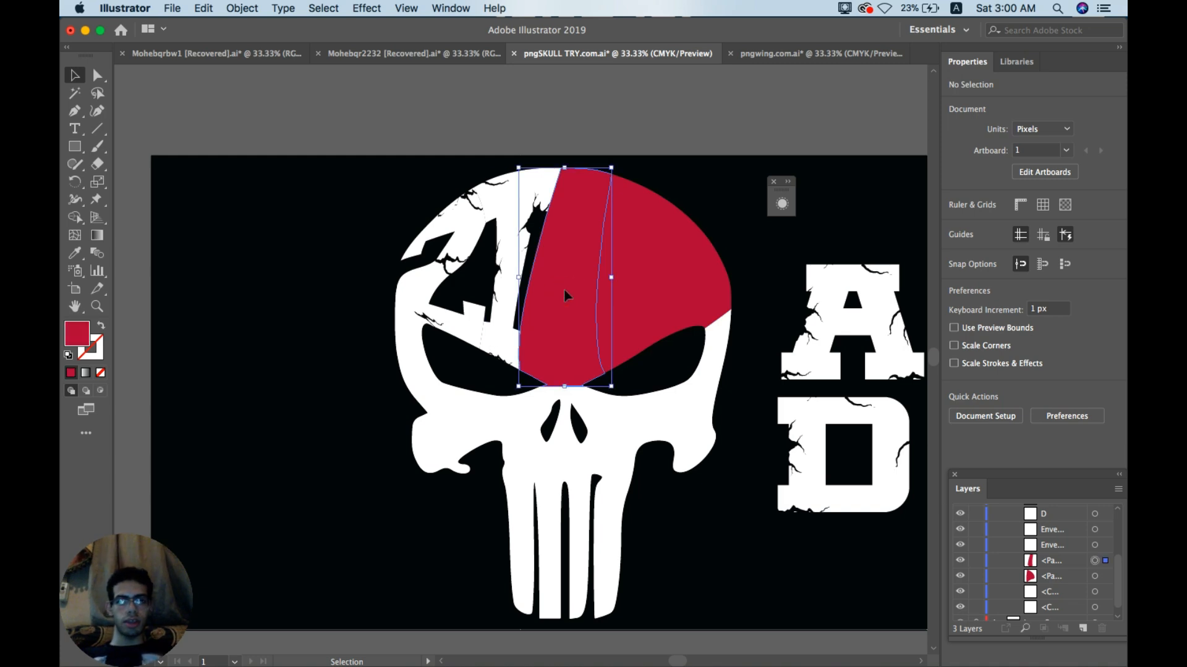
pyautogui.click(852, 307)
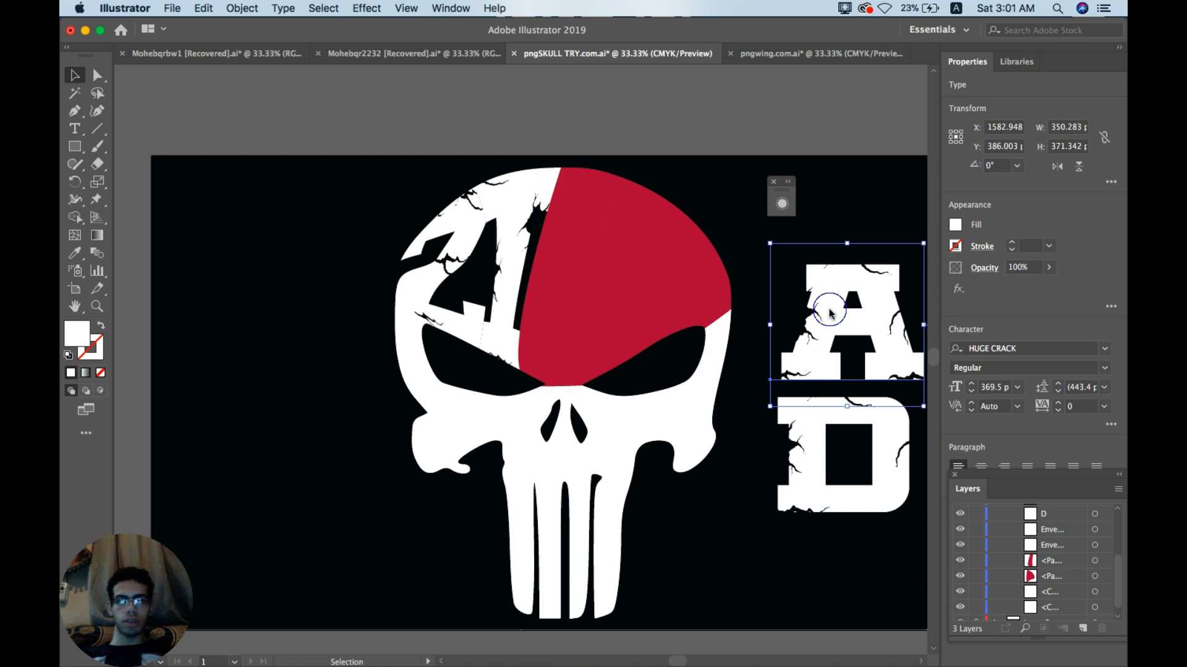
pyautogui.rightClick(830, 312)
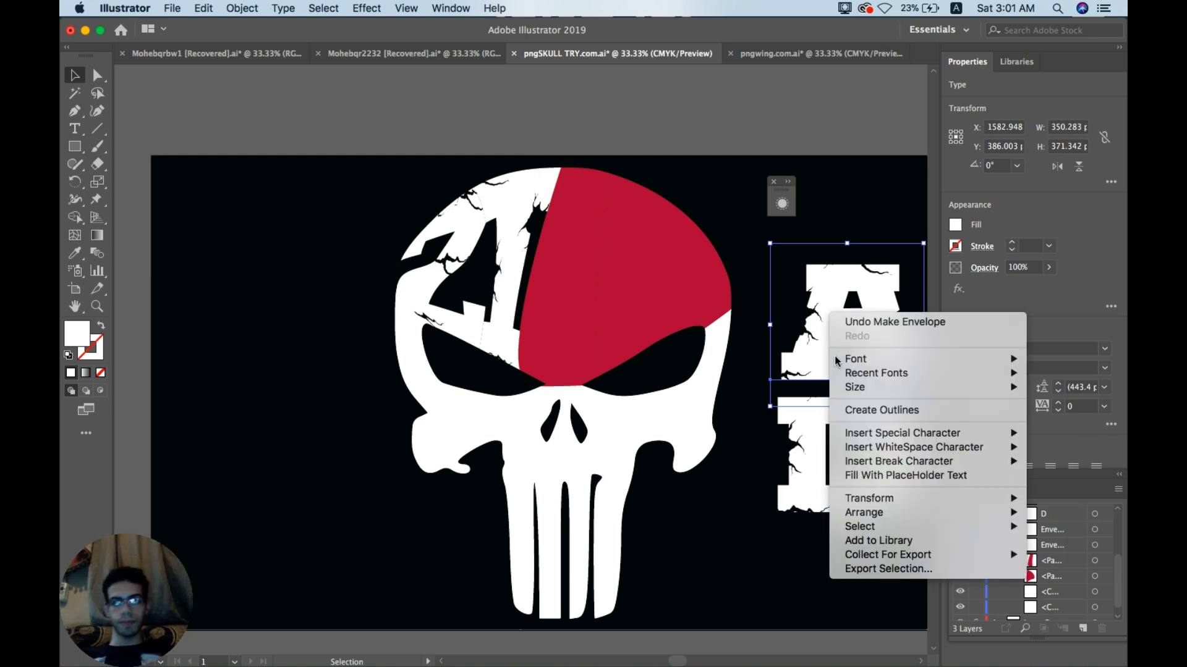
pyautogui.click(253, 9)
pyautogui.rightClick(855, 313)
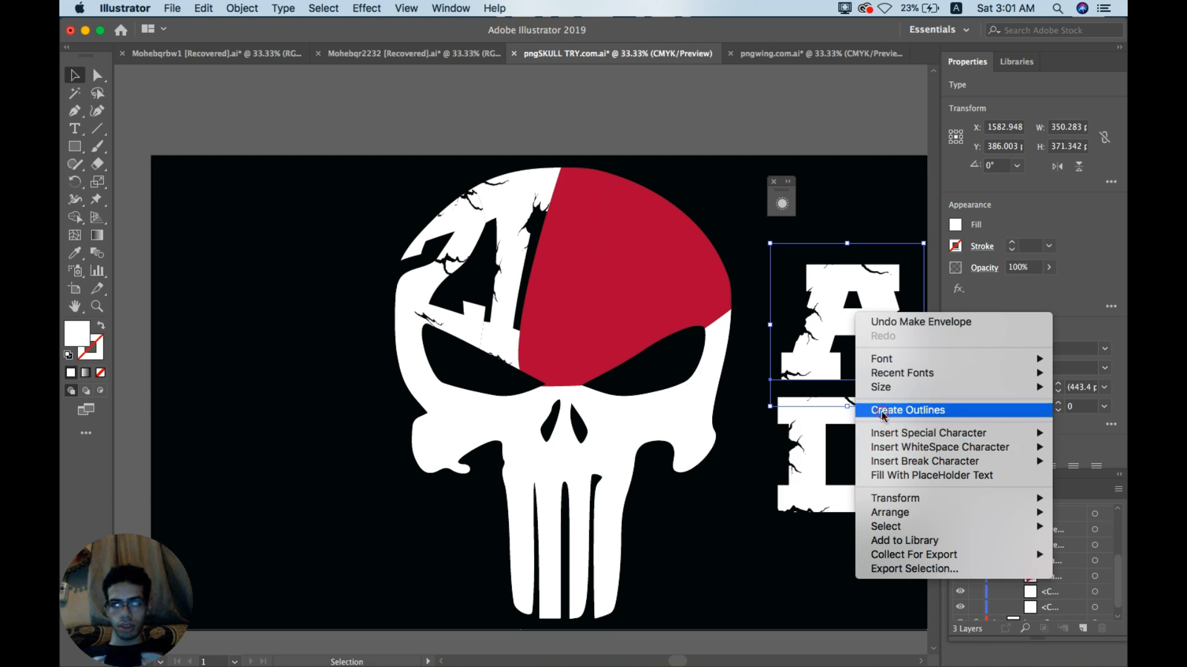
pyautogui.click(884, 413)
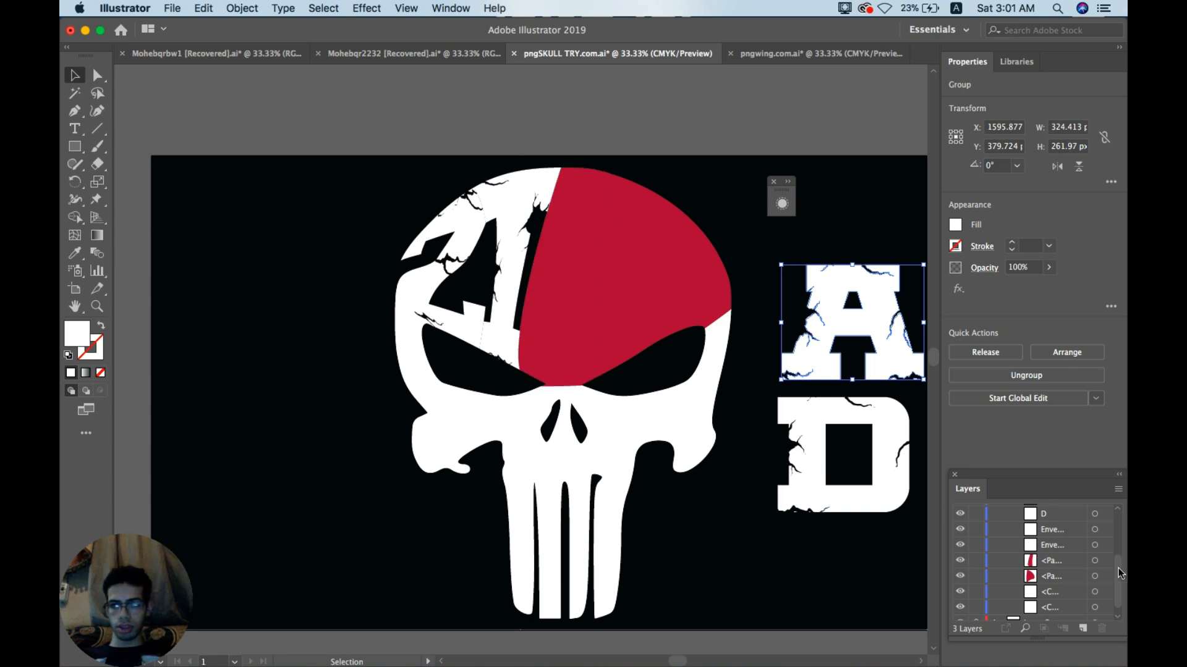
# Step: Copy the outlined letter A and paste the duplicate directly behind it with Paste in Back
pyautogui.moveTo(1116, 566); pyautogui.dragTo(1120, 547)
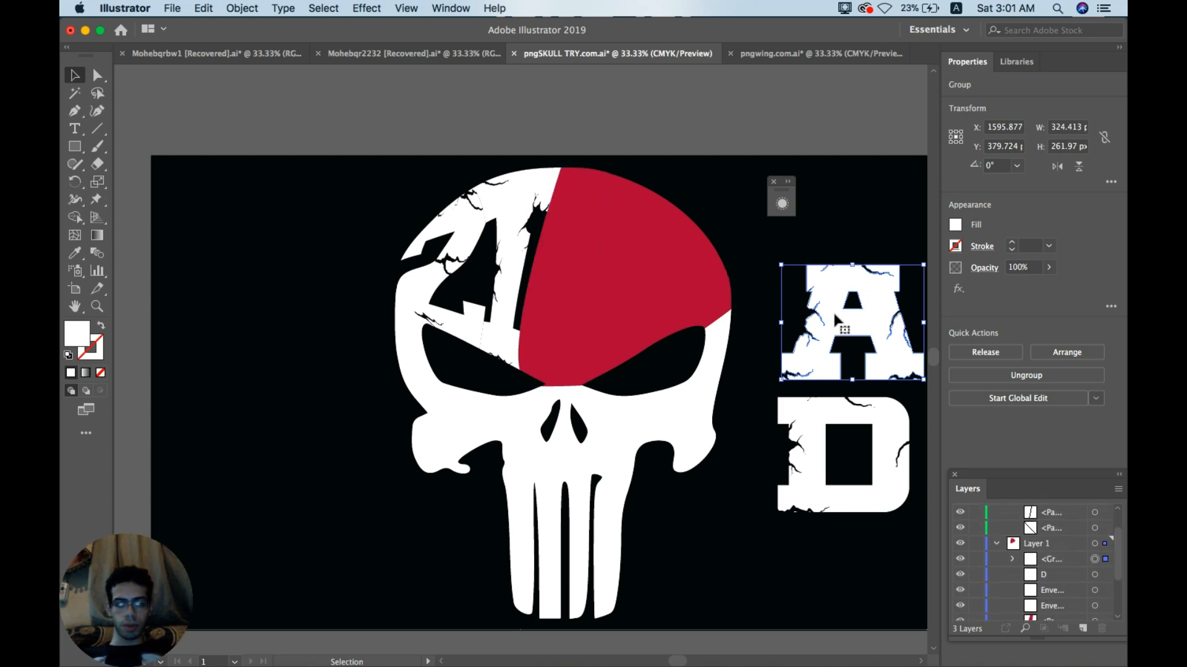
pyautogui.press('super+c')
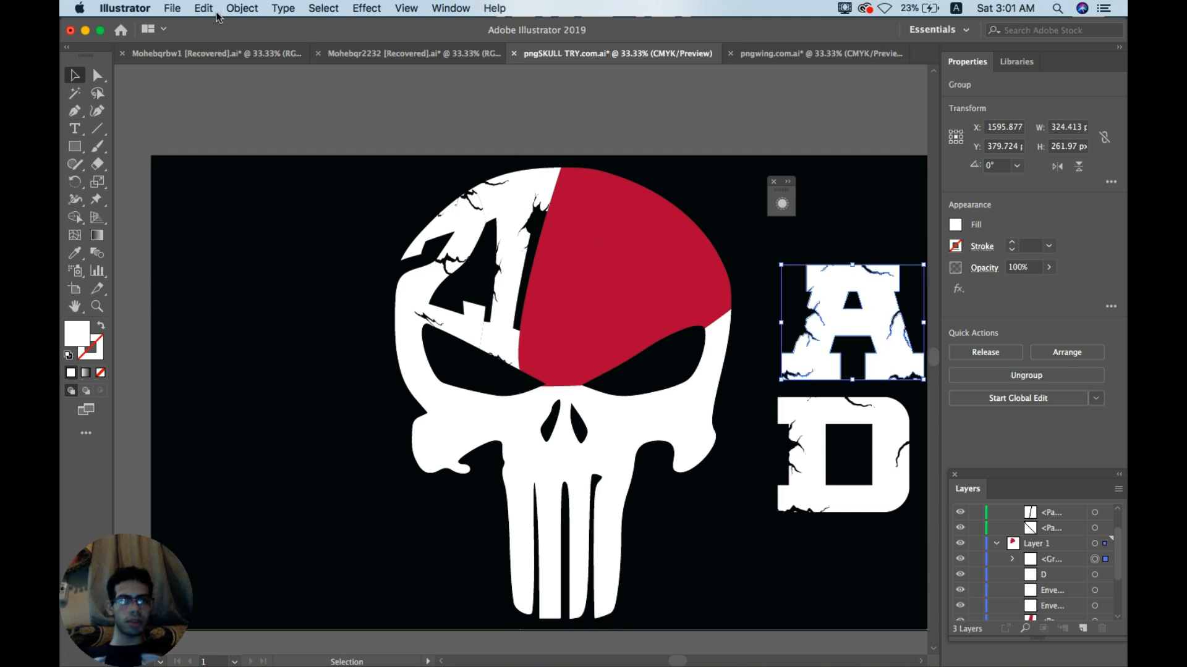
pyautogui.click(254, 7)
pyautogui.click(212, 8)
pyautogui.click(212, 10)
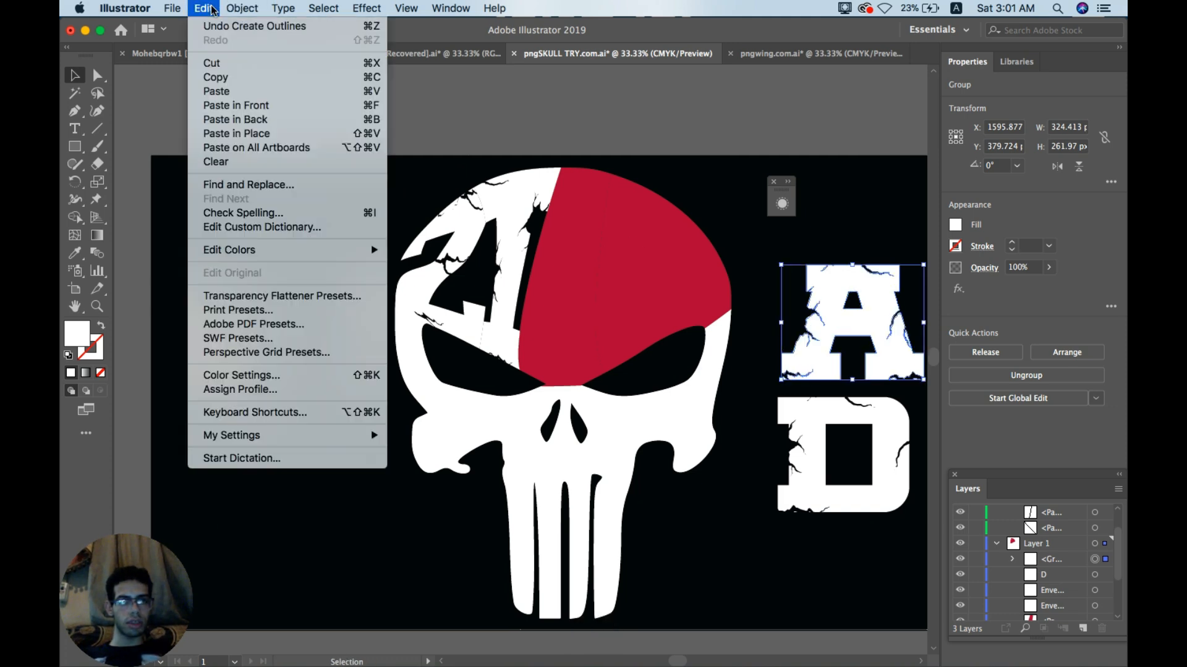
pyautogui.click(242, 120)
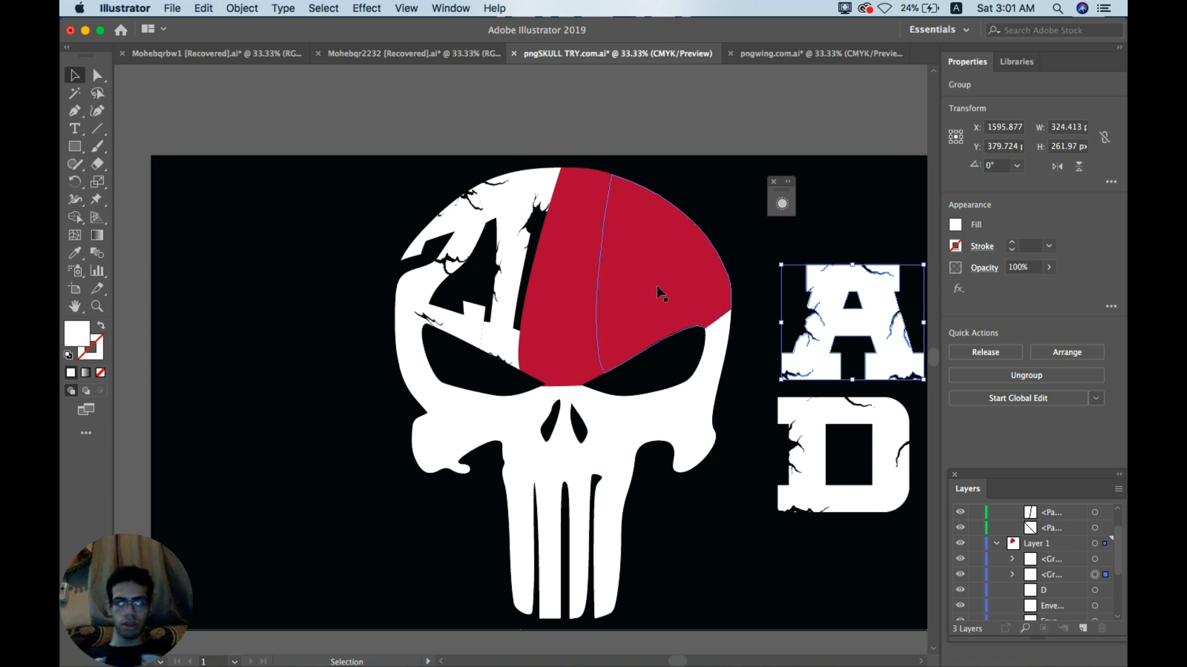
# Step: Try to distort the rear A copy into the red forehead piece beside the warped I using Envelope Distort with Make with Top Object
pyautogui.keyDown('shift'); pyautogui.click(571, 232); pyautogui.keyUp('shift')
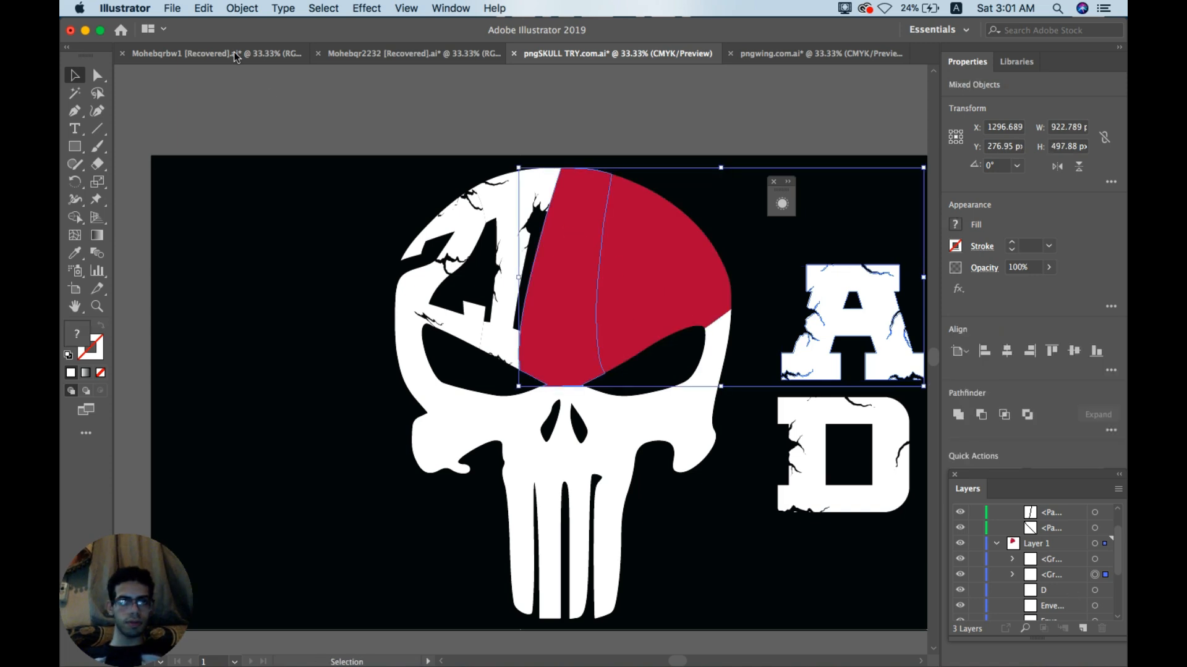
pyautogui.click(243, 10)
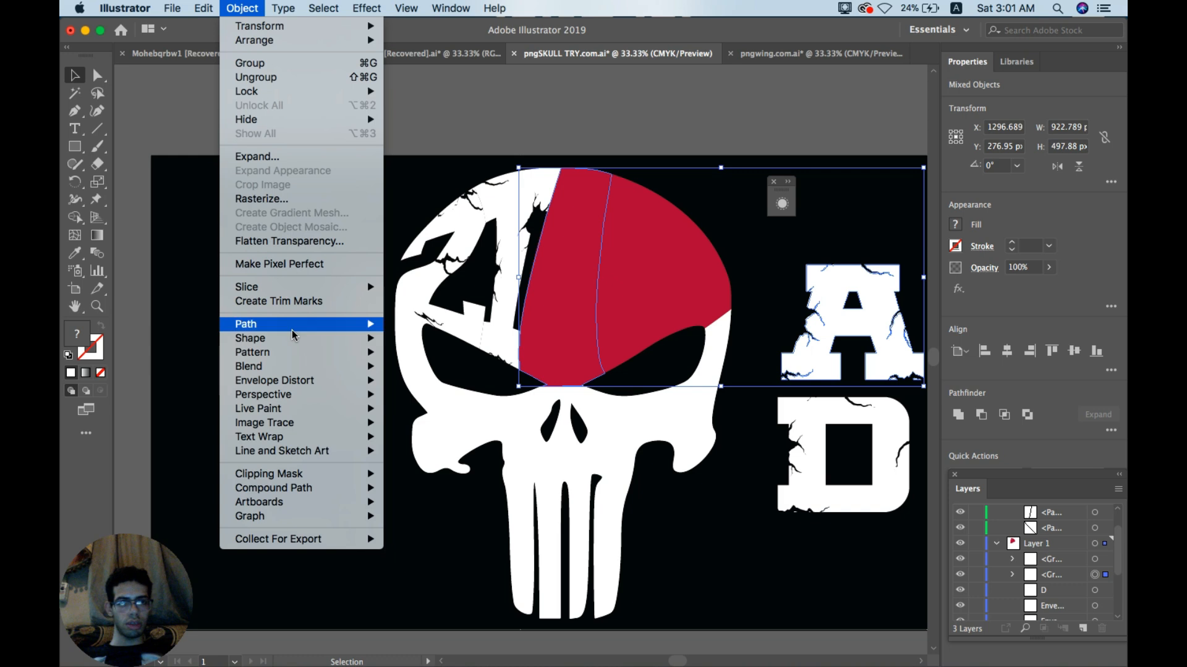
pyautogui.moveTo(322, 383)
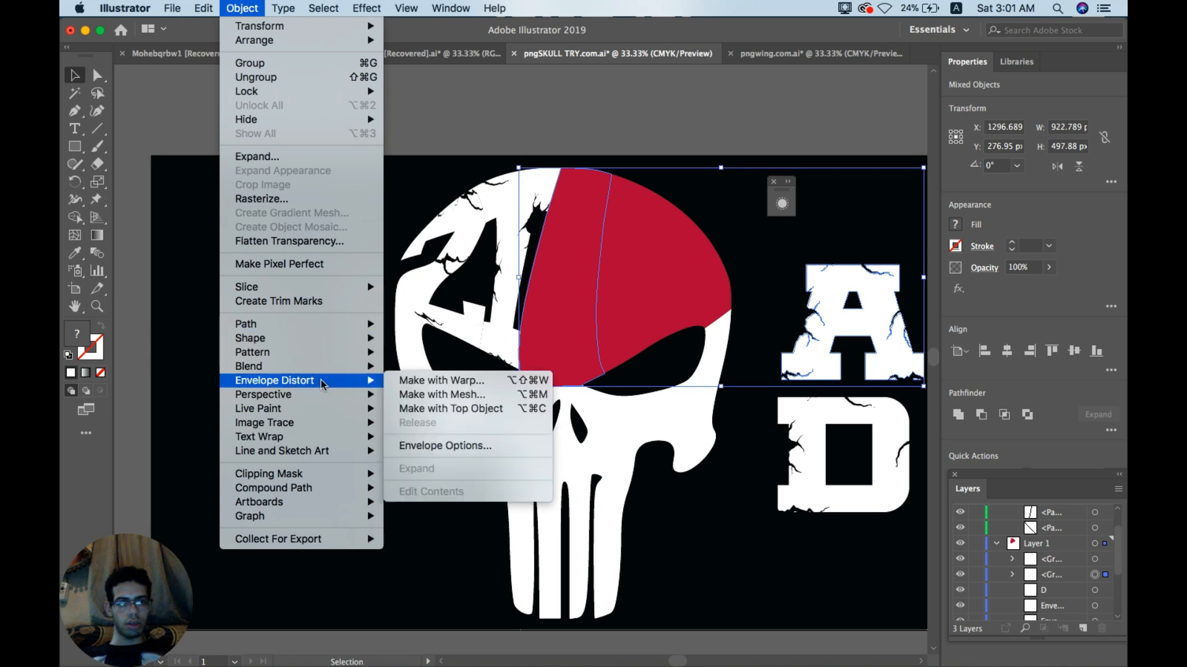
pyautogui.click(446, 409)
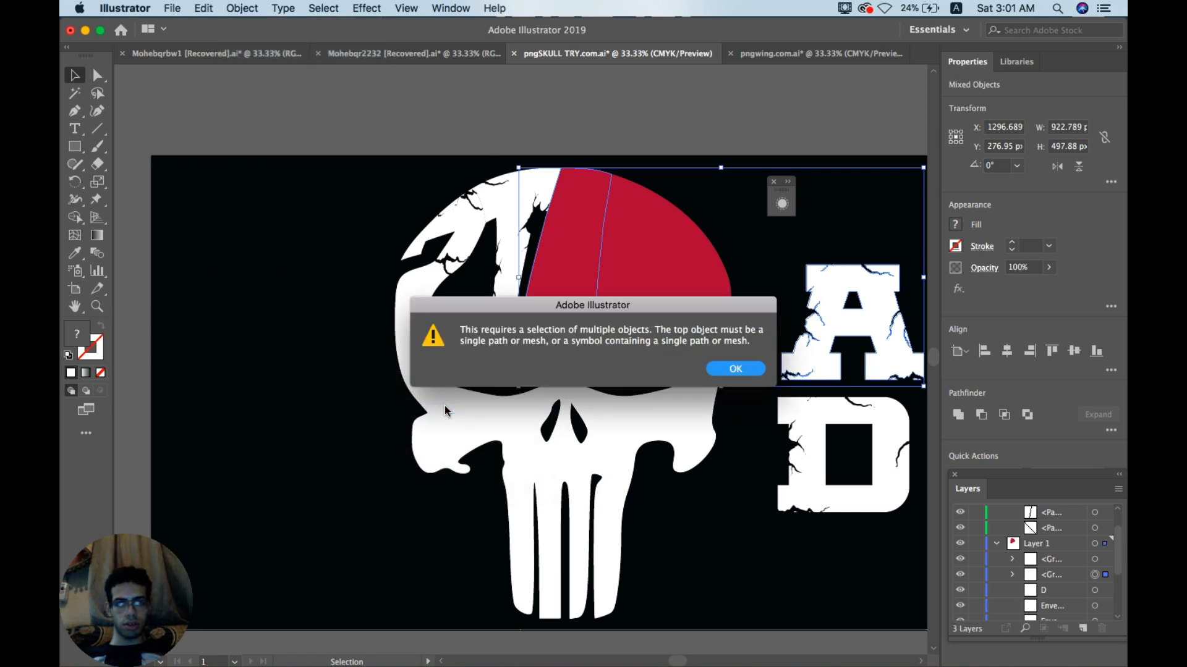
pyautogui.click(720, 368)
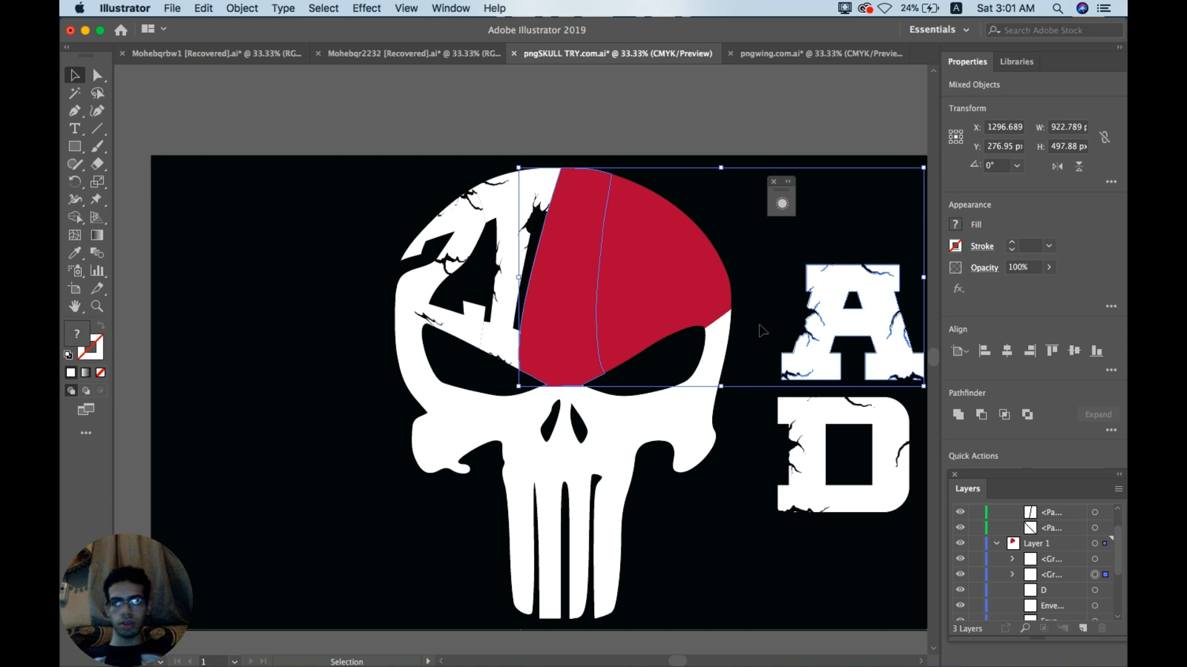
# Step: Reorder one outlined A in Layer 1 so it sits directly below the two remaining red forehead pieces
pyautogui.click(829, 301)
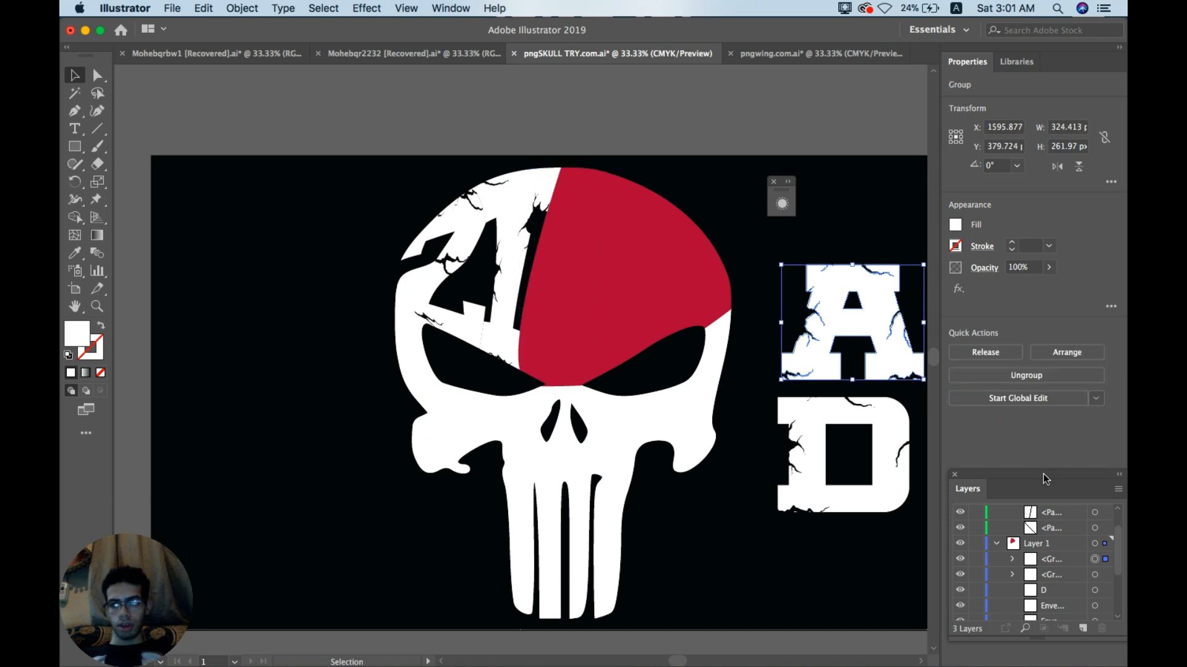
pyautogui.moveTo(1119, 543); pyautogui.dragTo(1108, 572)
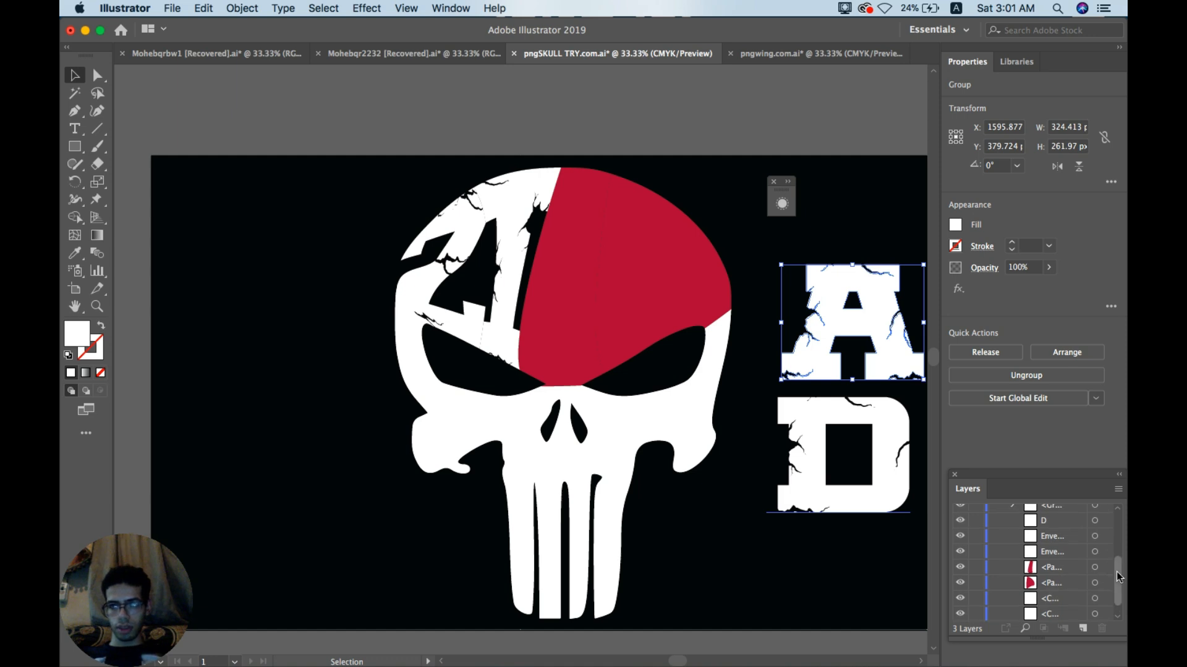
pyautogui.moveTo(1116, 569); pyautogui.dragTo(1055, 549)
pyautogui.click(1056, 529)
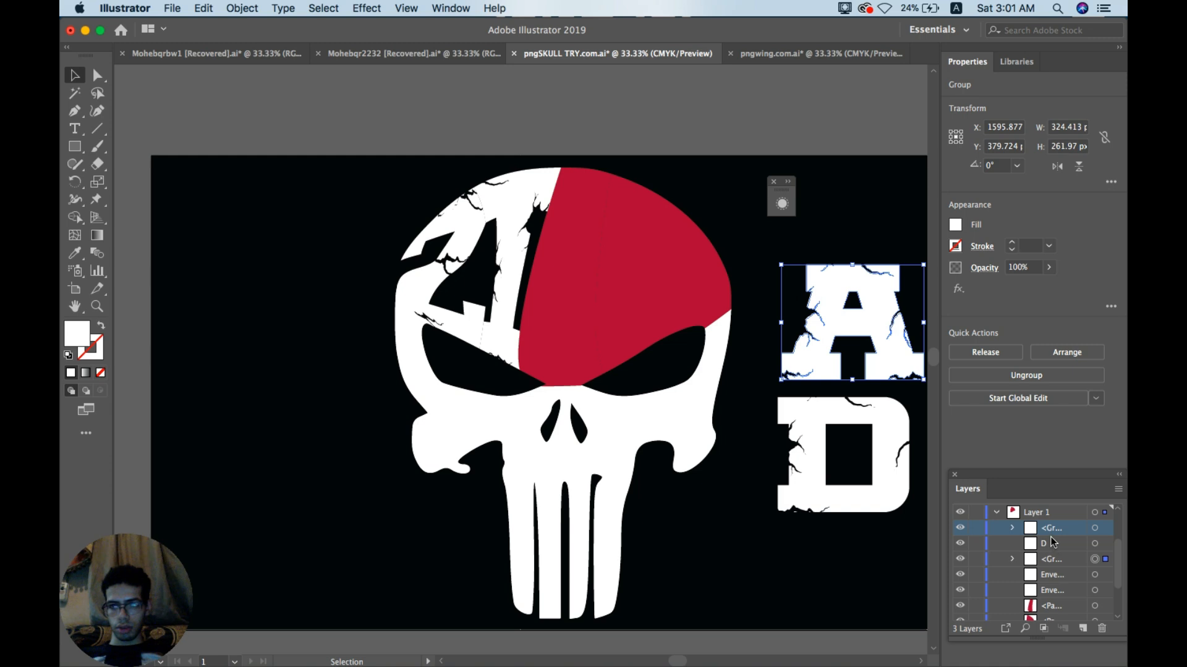
pyautogui.moveTo(1063, 565); pyautogui.dragTo(1051, 595)
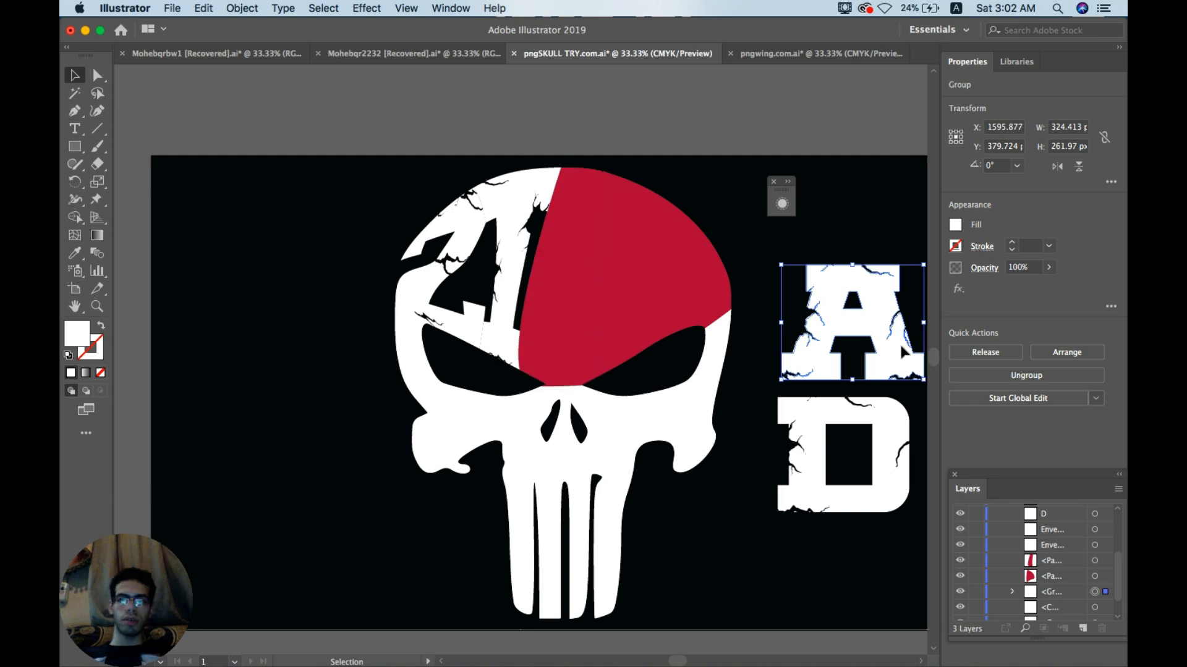
# Step: Distort the reordered A into the red forehead piece beside the warped I using Envelope Distort with Make with Top Object
pyautogui.keyDown('shift'); pyautogui.click(577, 242); pyautogui.keyUp('shift')
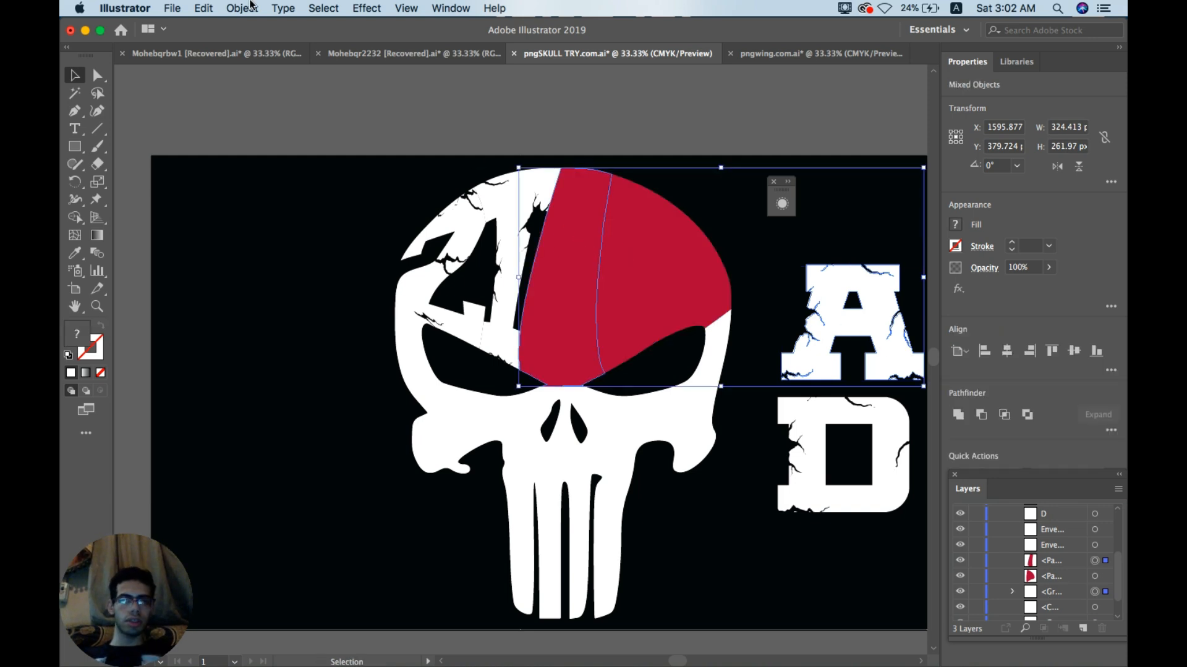
pyautogui.click(246, 8)
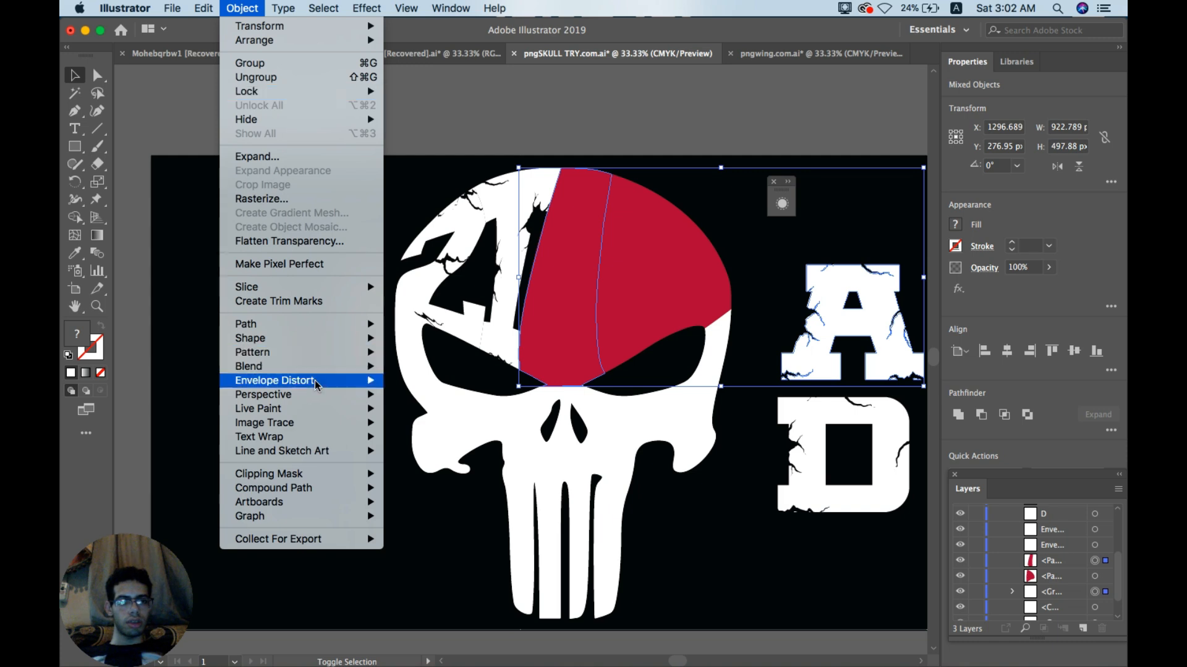
pyautogui.moveTo(318, 381)
pyautogui.click(414, 408)
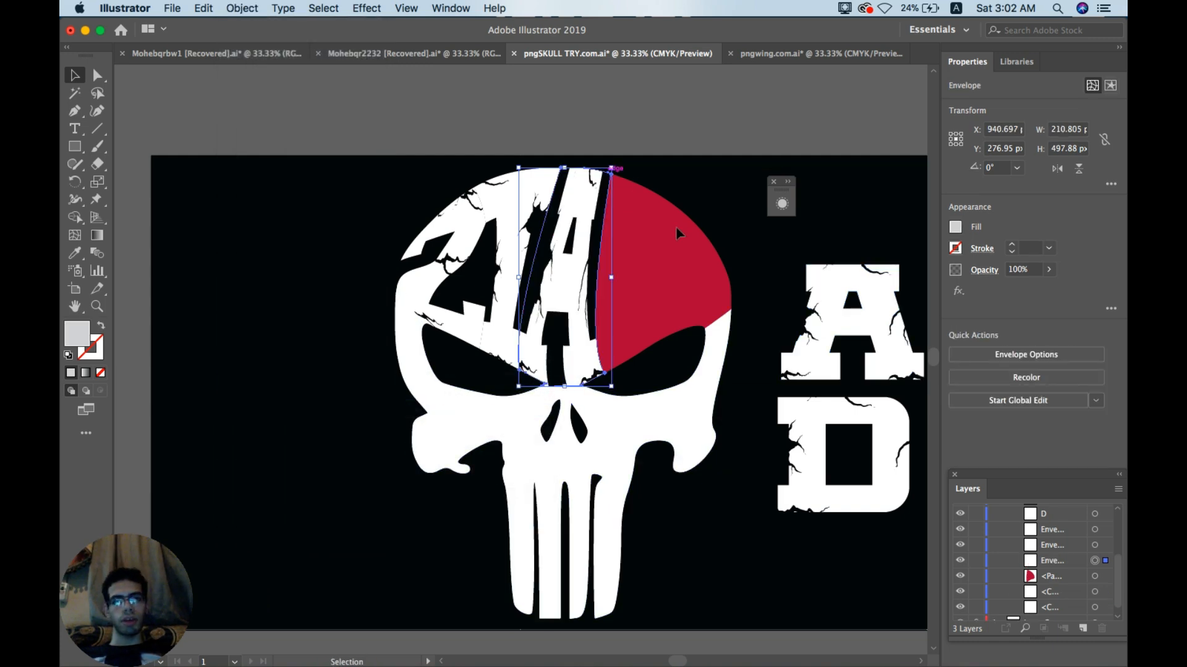
# Step: Reorder the letter D below the last red forehead piece in Layer 1 and convert it to outlines
pyautogui.click(822, 435)
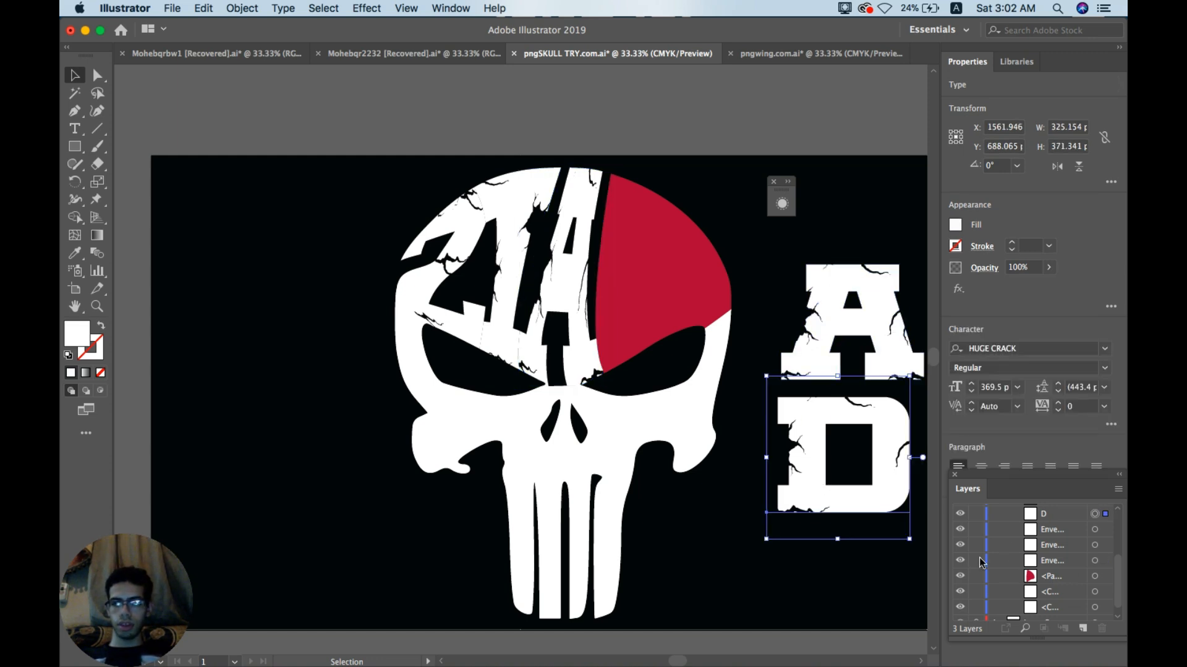
pyautogui.moveTo(1063, 514); pyautogui.dragTo(1060, 584)
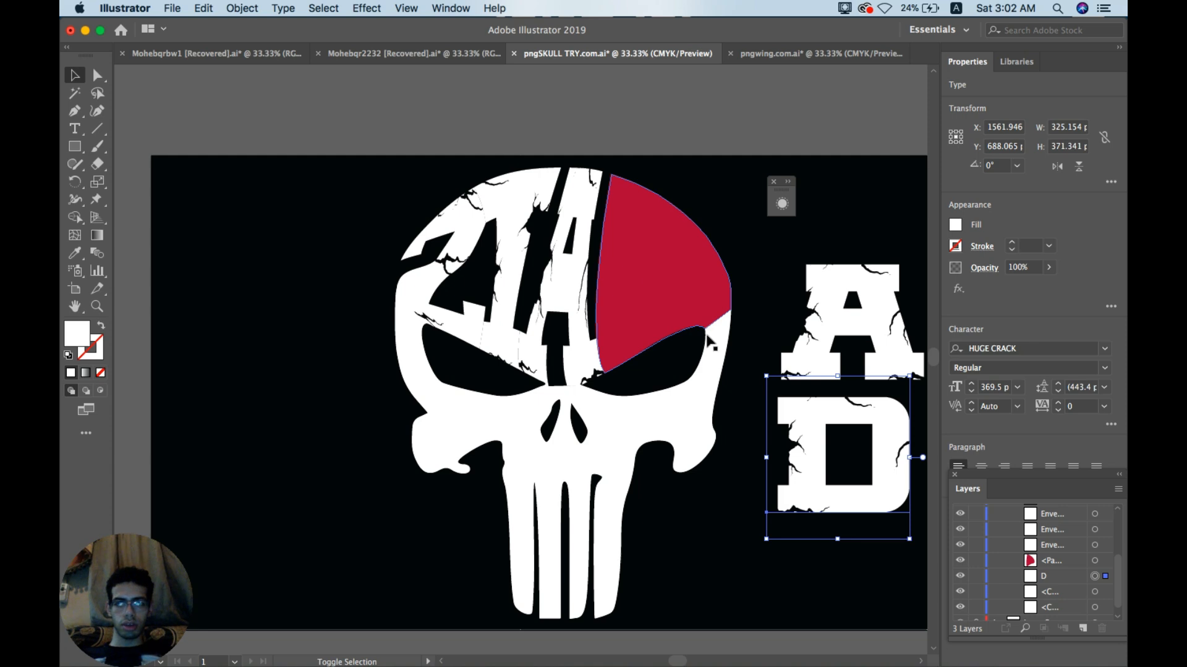
pyautogui.rightClick(813, 423)
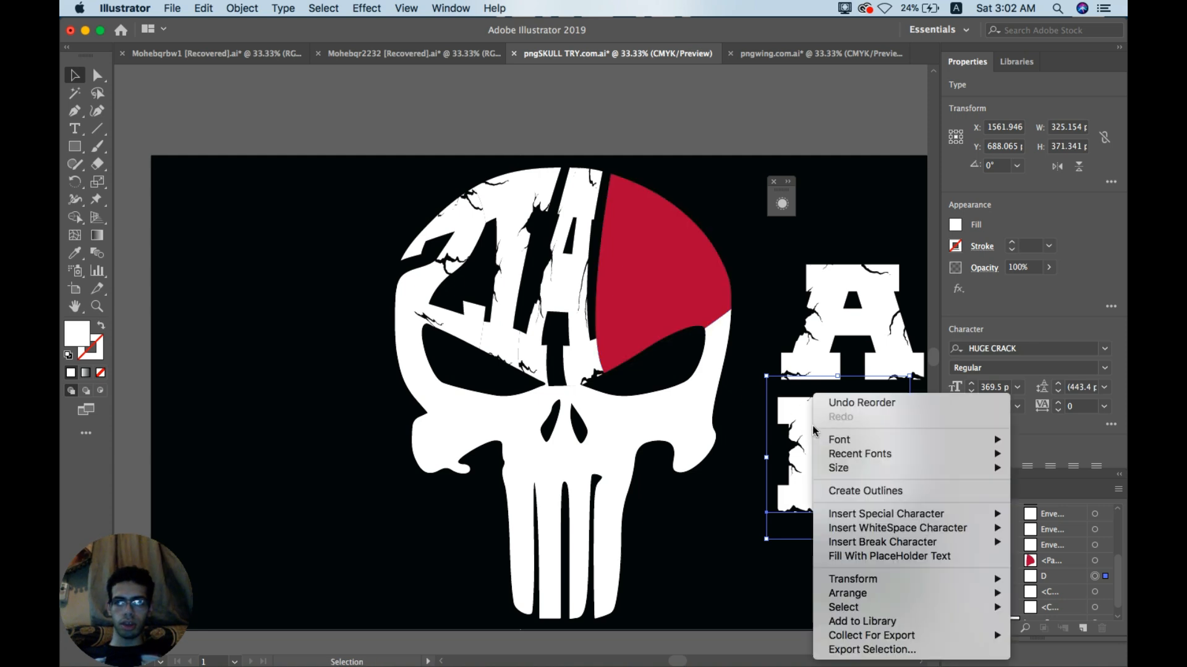
pyautogui.click(841, 493)
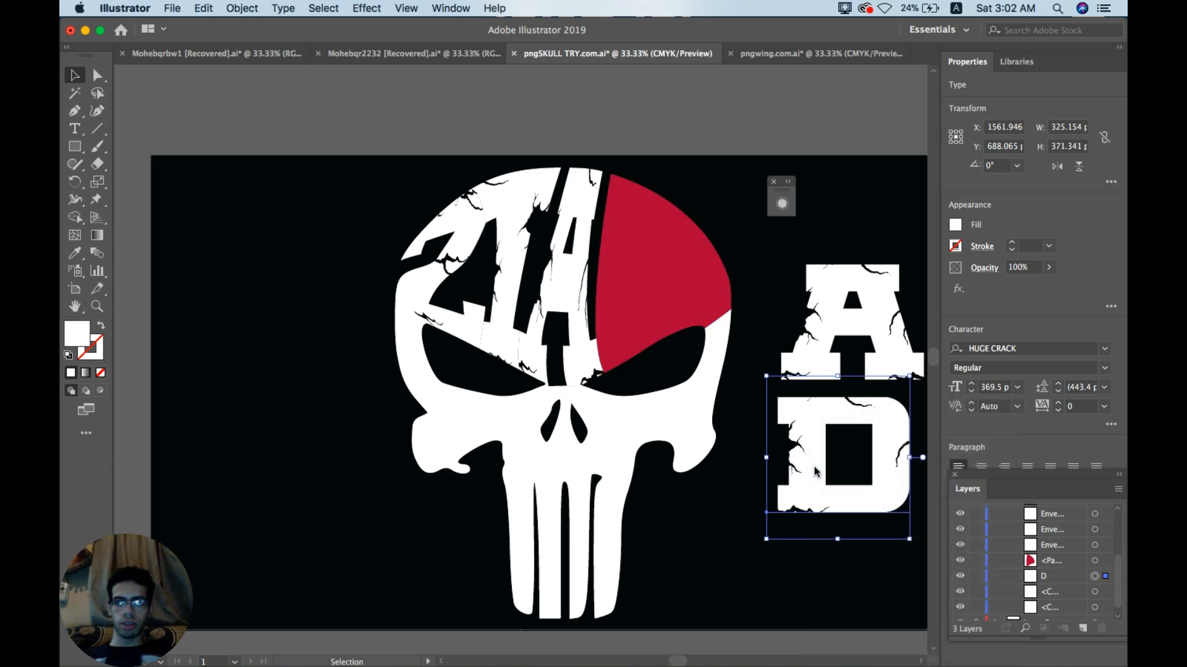
# Step: Distort the outlined D into the last red forehead piece using Envelope Distort with Make with Top Object, and deselect the result
pyautogui.keyDown('shift'); pyautogui.click(631, 235); pyautogui.keyUp('shift')
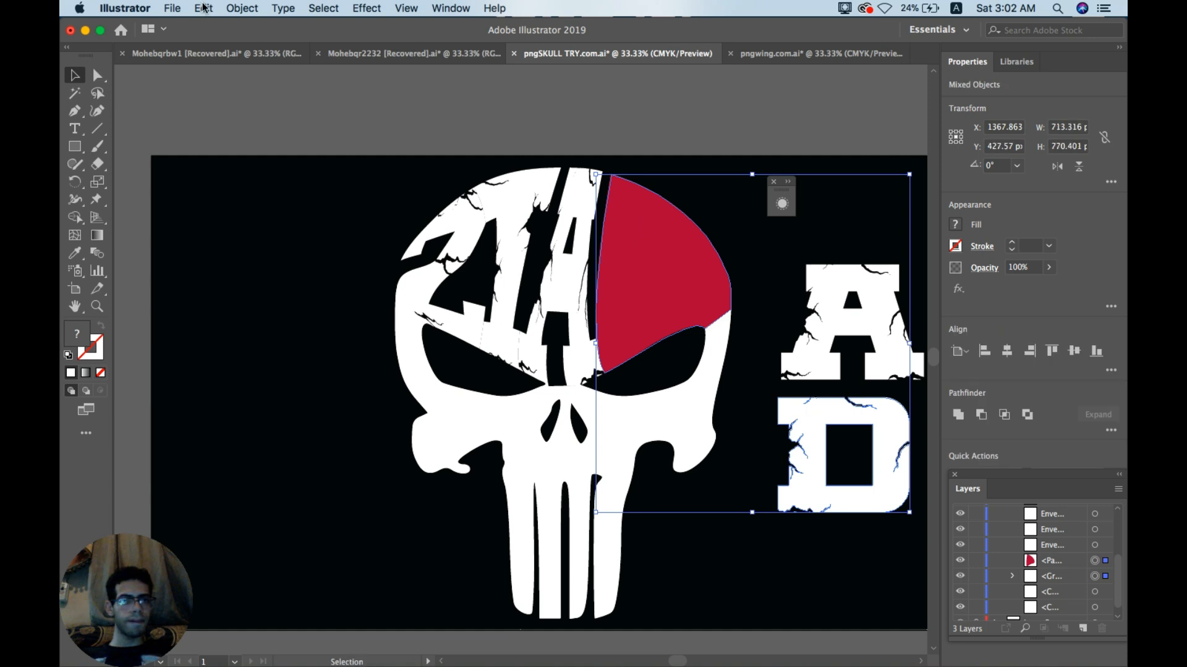
pyautogui.click(241, 8)
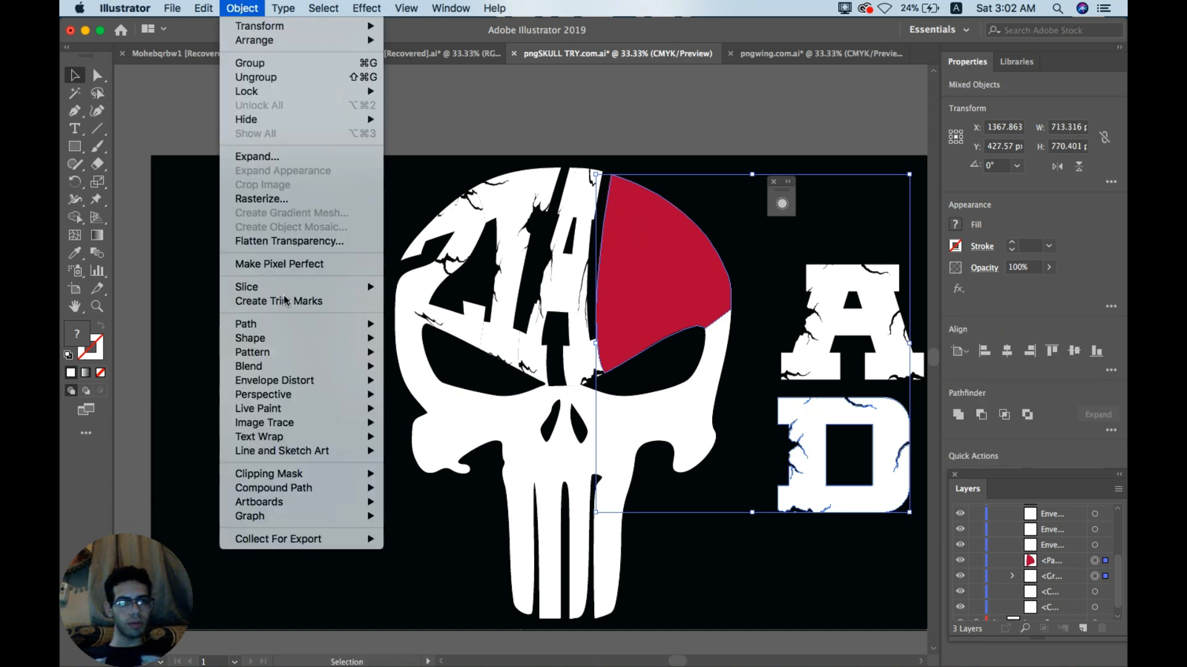
pyautogui.moveTo(296, 382)
pyautogui.click(405, 413)
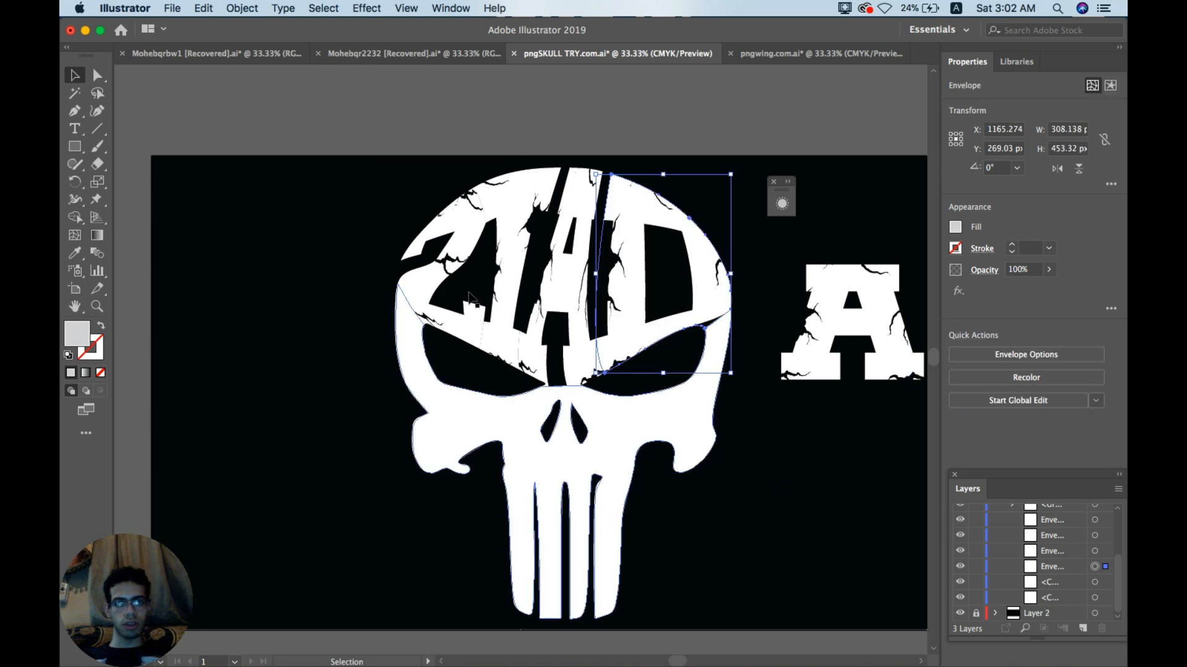
pyautogui.click(407, 127)
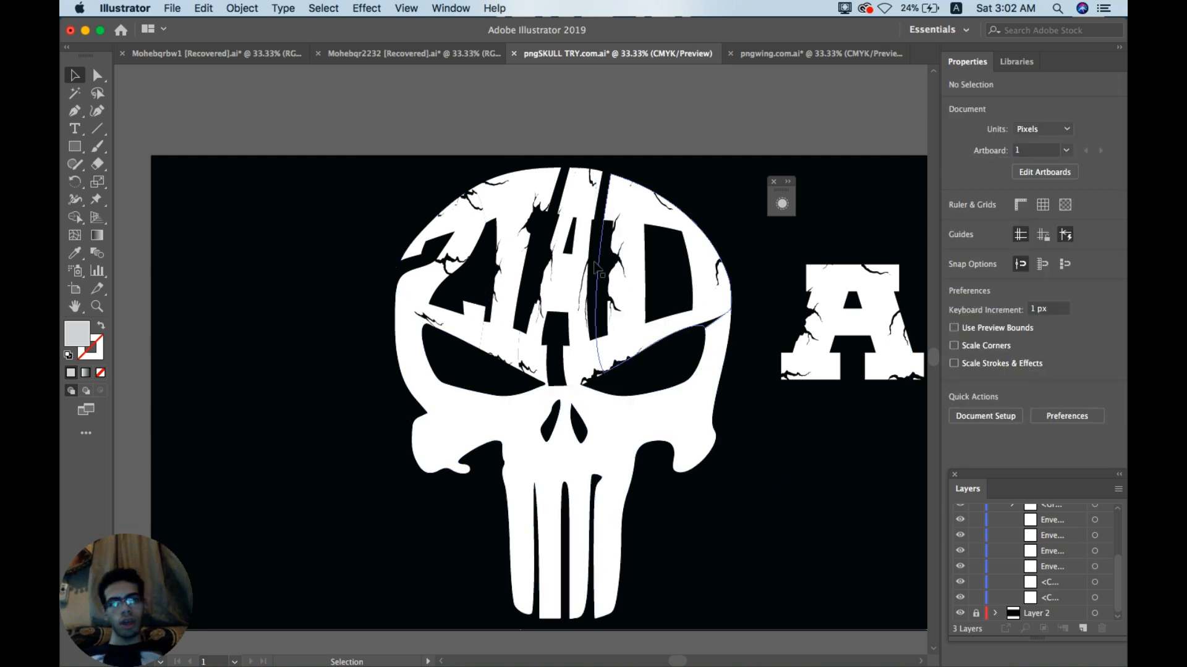
# Step: Try to raise the skull outline's anchor point at the outer eye corner to close the gap under the warped D
pyautogui.click(97, 306)
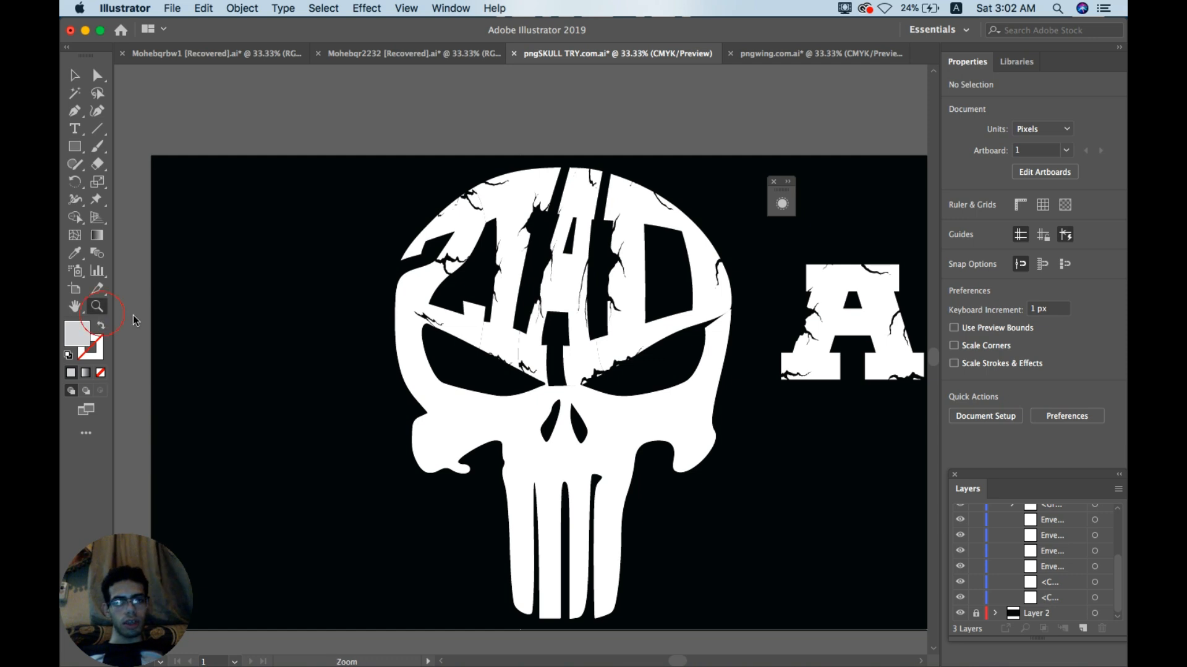
pyautogui.click(720, 344)
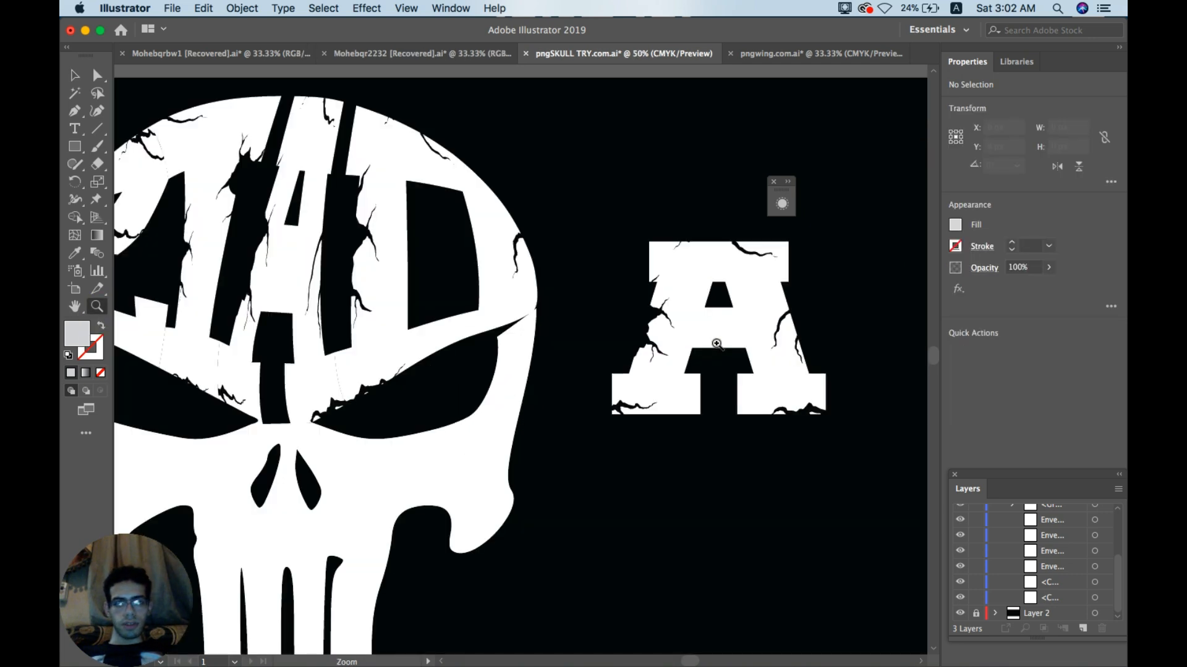
pyautogui.click(523, 335)
pyautogui.click(517, 367)
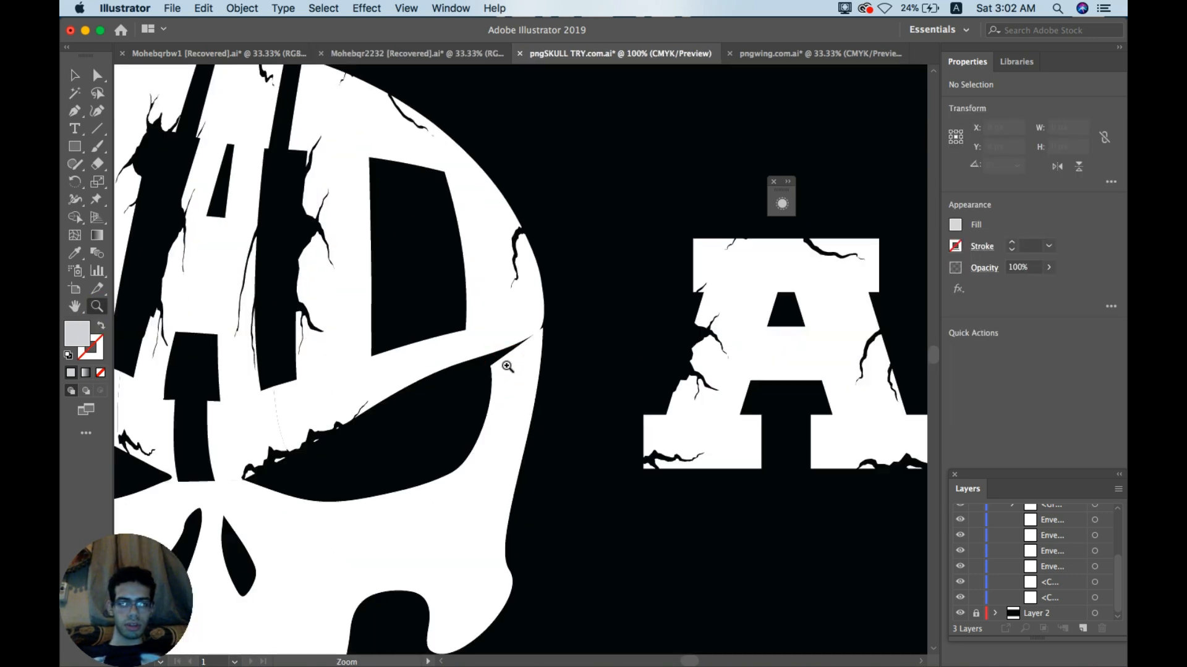
pyautogui.click(517, 366)
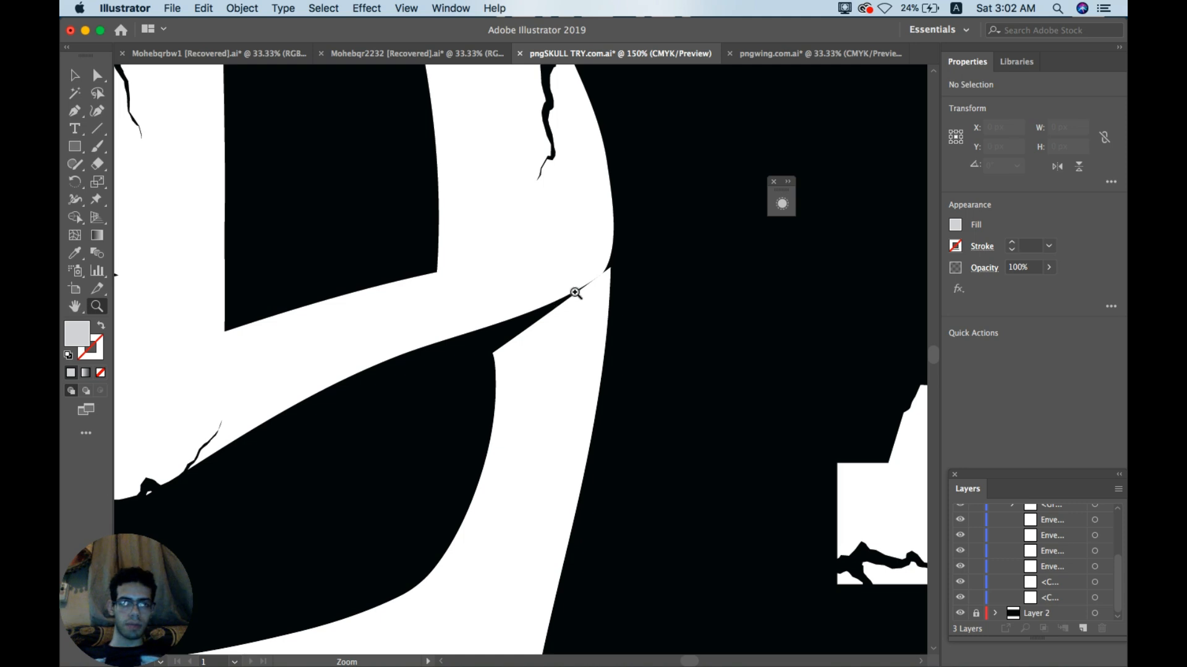
pyautogui.click(98, 77)
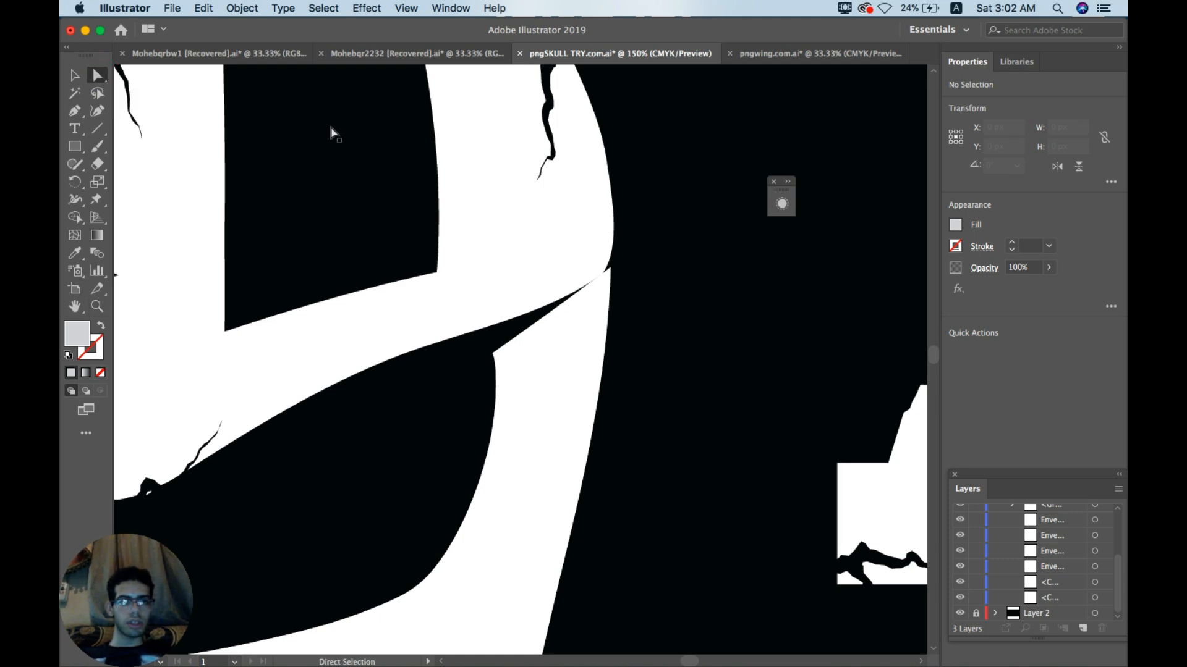
pyautogui.click(544, 374)
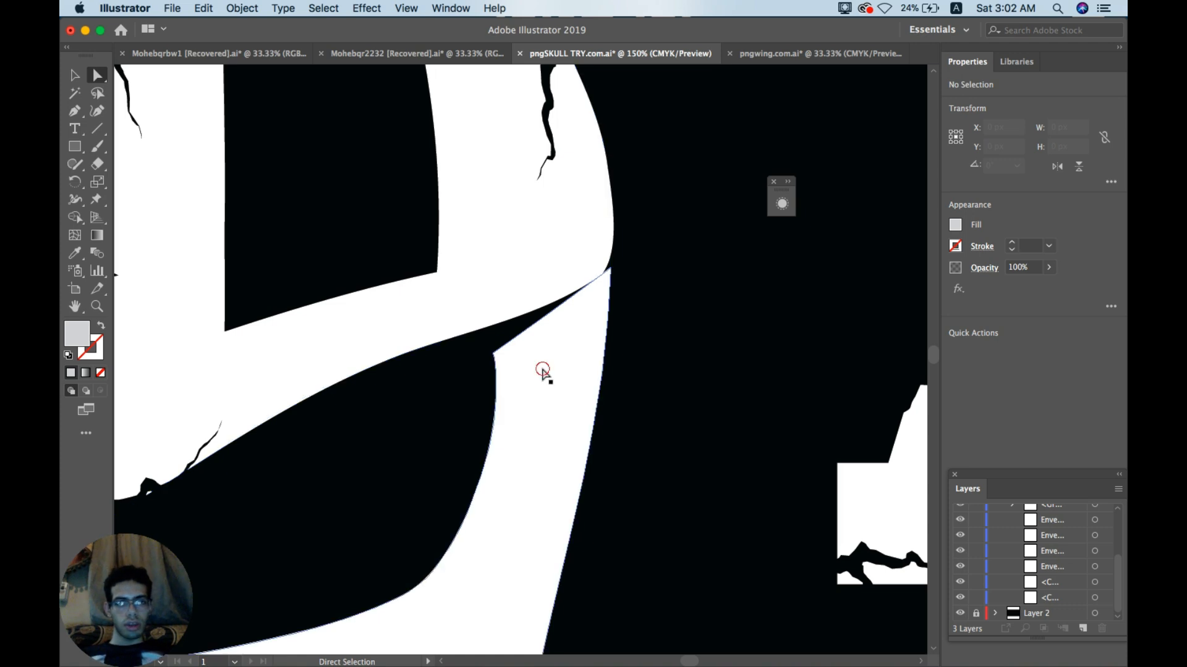
pyautogui.click(493, 354)
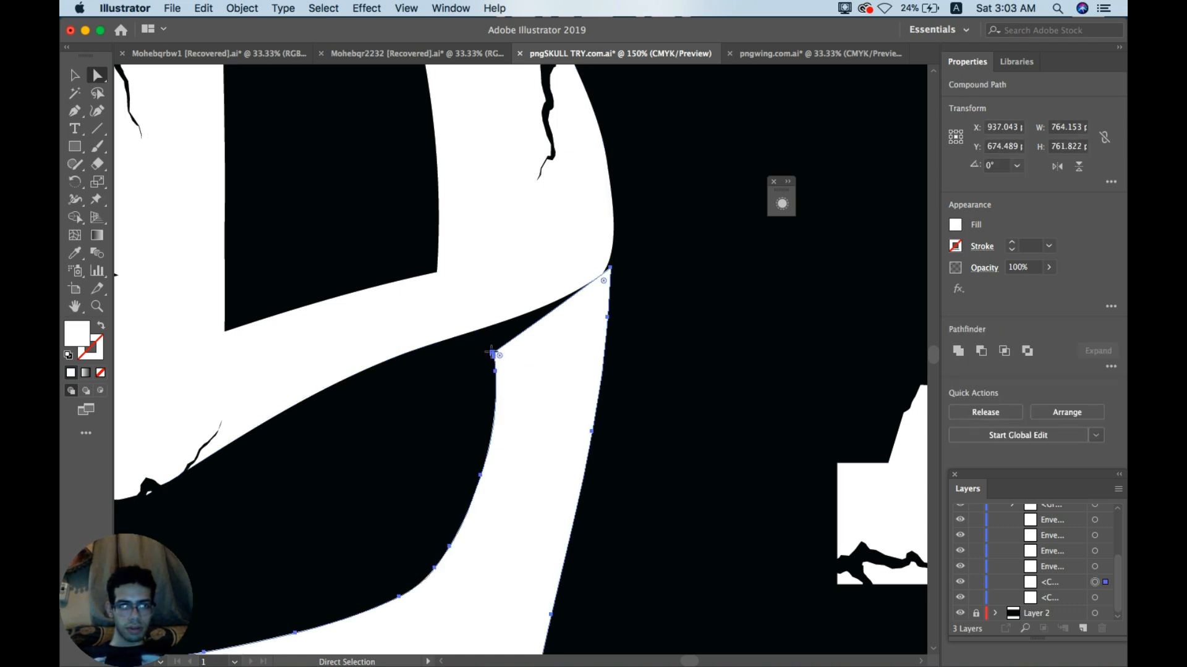
pyautogui.moveTo(487, 339); pyautogui.dragTo(487, 335)
# Step: Undo the recent edits back past the D's envelope distortion, and redo that distortion
pyautogui.press('super+z')
pyautogui.press('super+z')
pyautogui.press('super+z')
pyautogui.press('super+z')
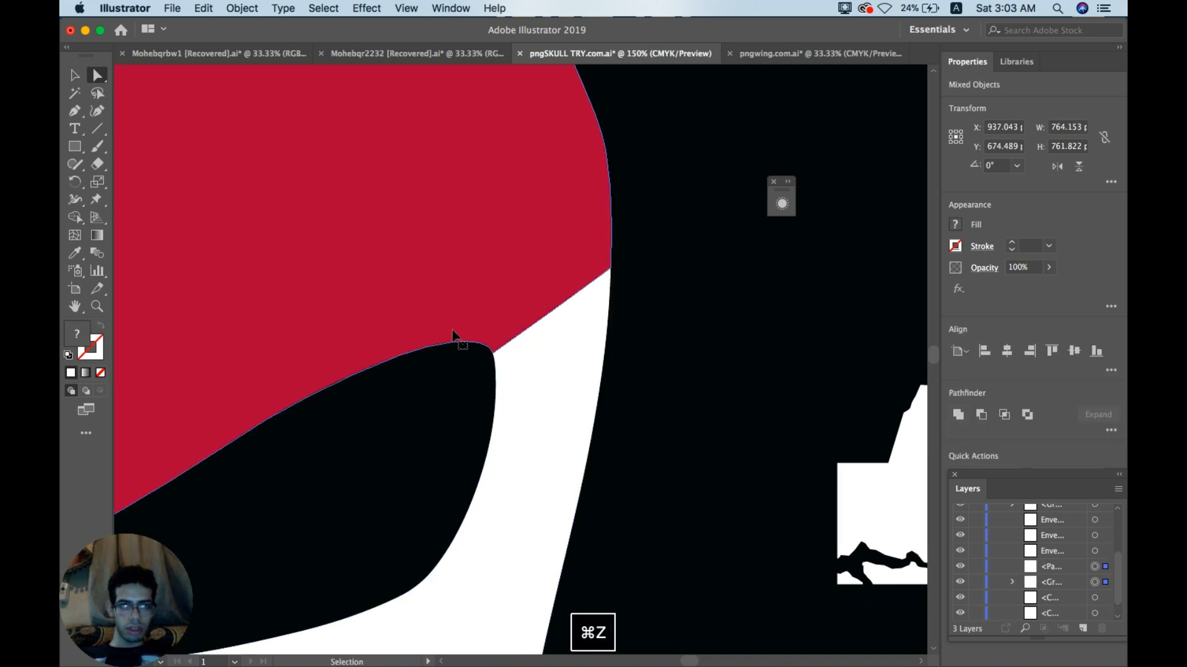
pyautogui.click(206, 7)
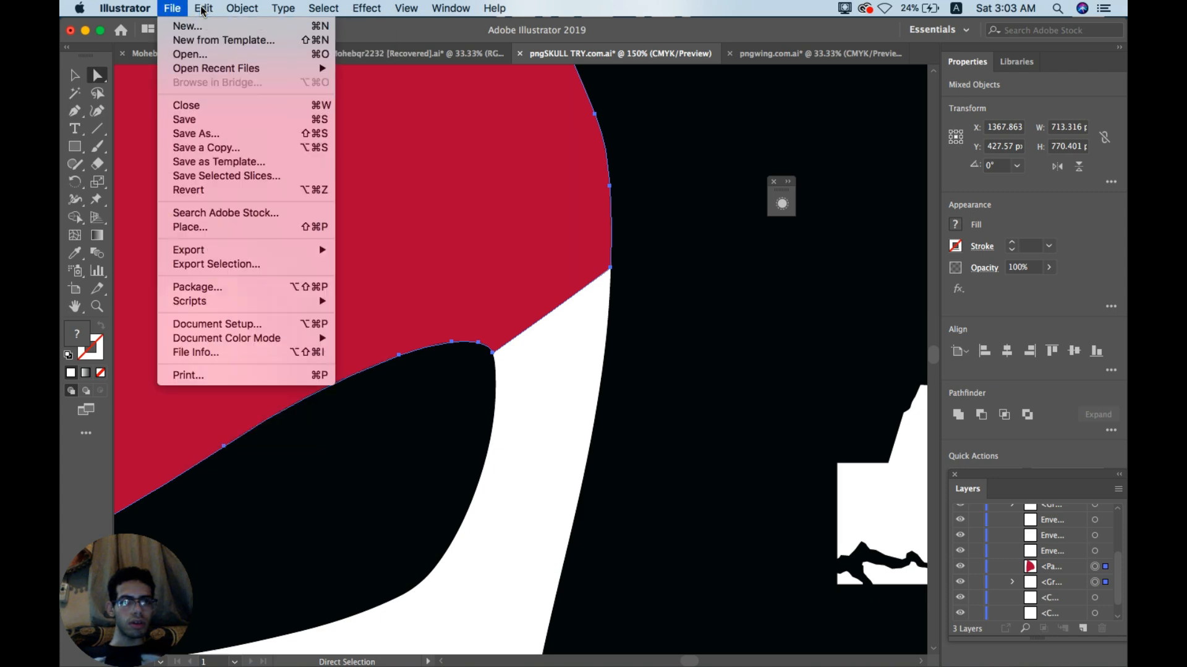
pyautogui.click(217, 42)
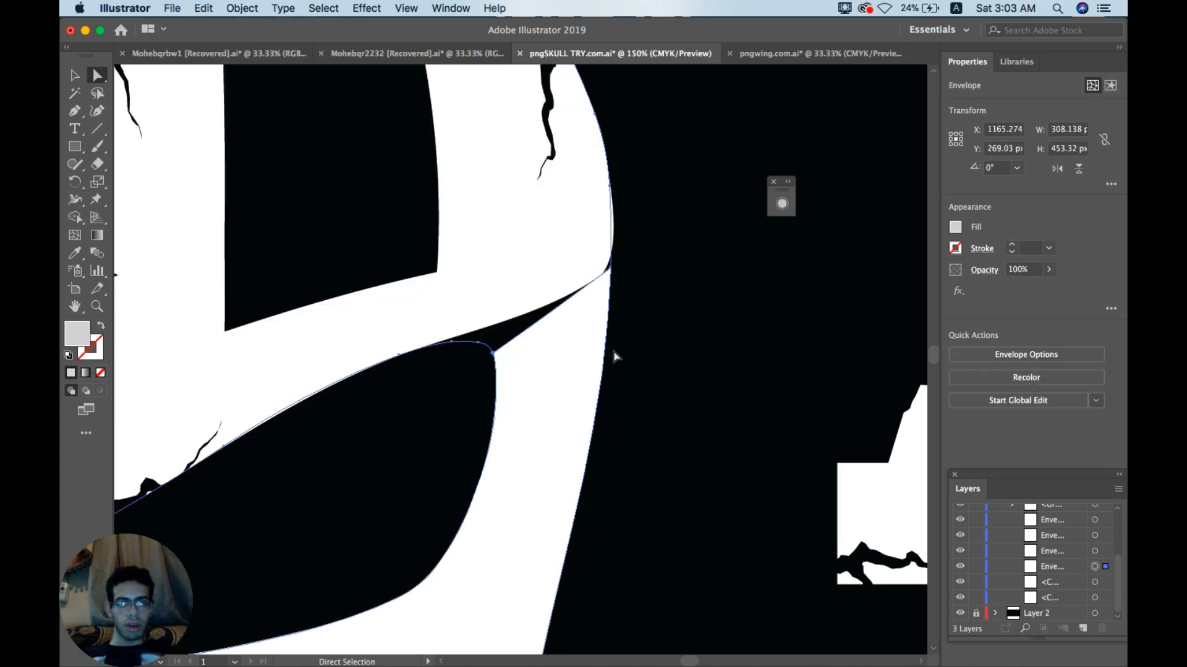
# Step: Raise the skull outline's two anchor points at the outer eye corner and side edge to close the gap under the warped D
pyautogui.click(516, 353)
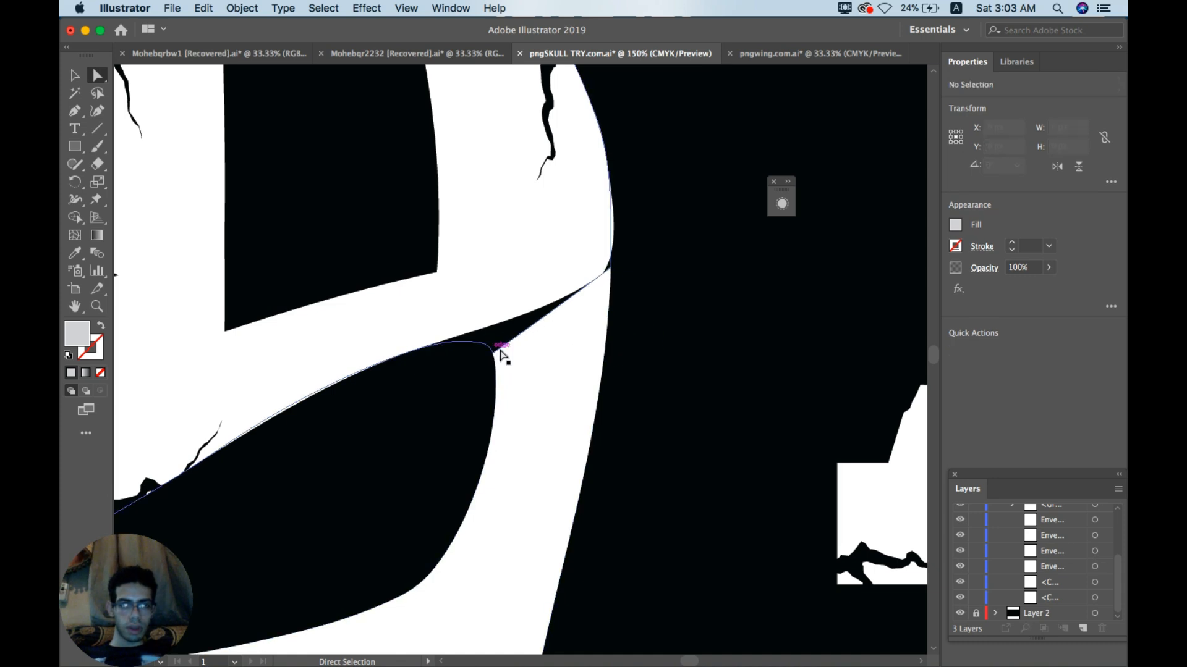
pyautogui.click(494, 356)
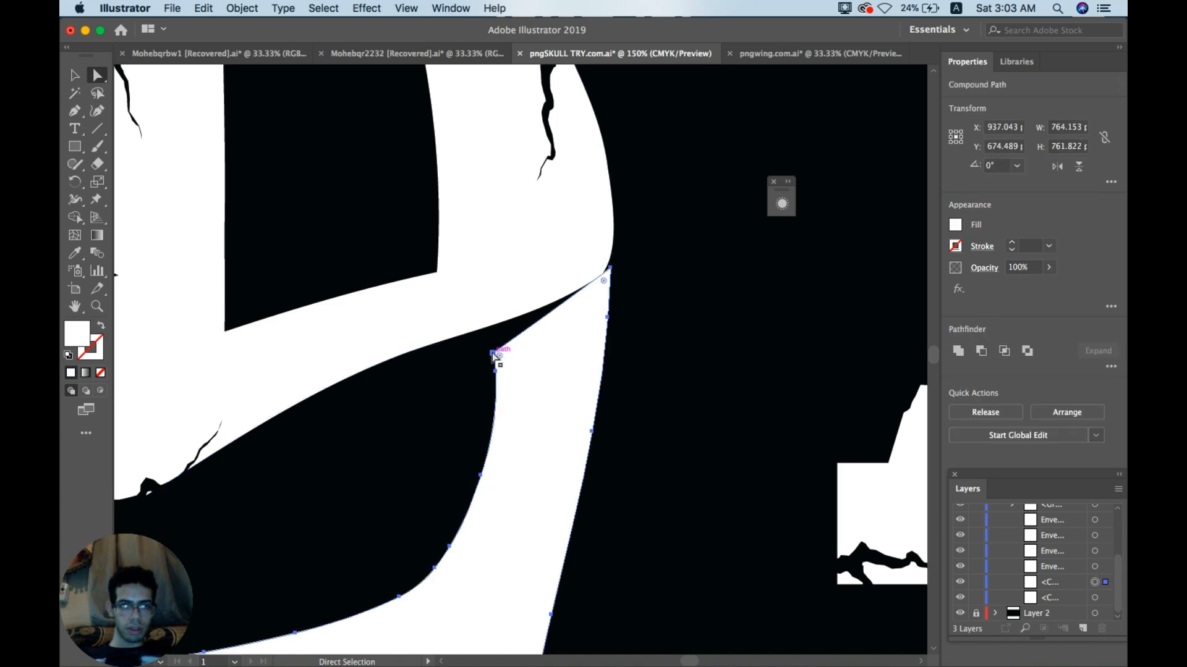
pyautogui.click(492, 353)
pyautogui.moveTo(494, 356); pyautogui.dragTo(489, 322)
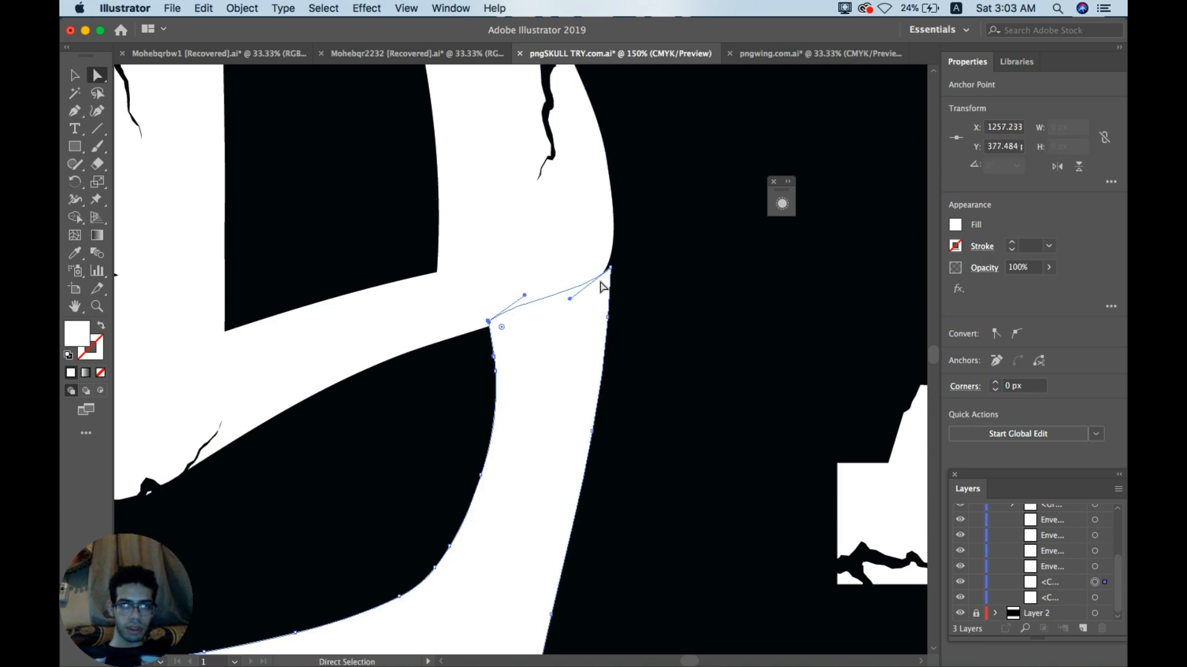
pyautogui.click(610, 268)
pyautogui.moveTo(611, 269); pyautogui.dragTo(614, 255)
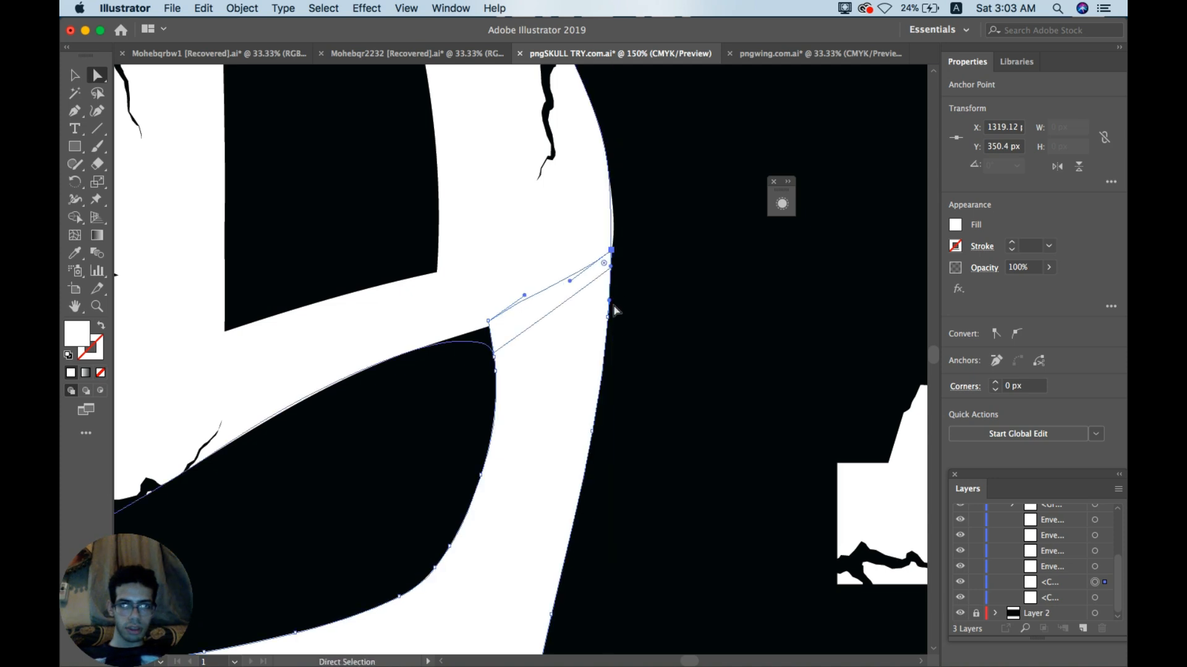
pyautogui.click(670, 239)
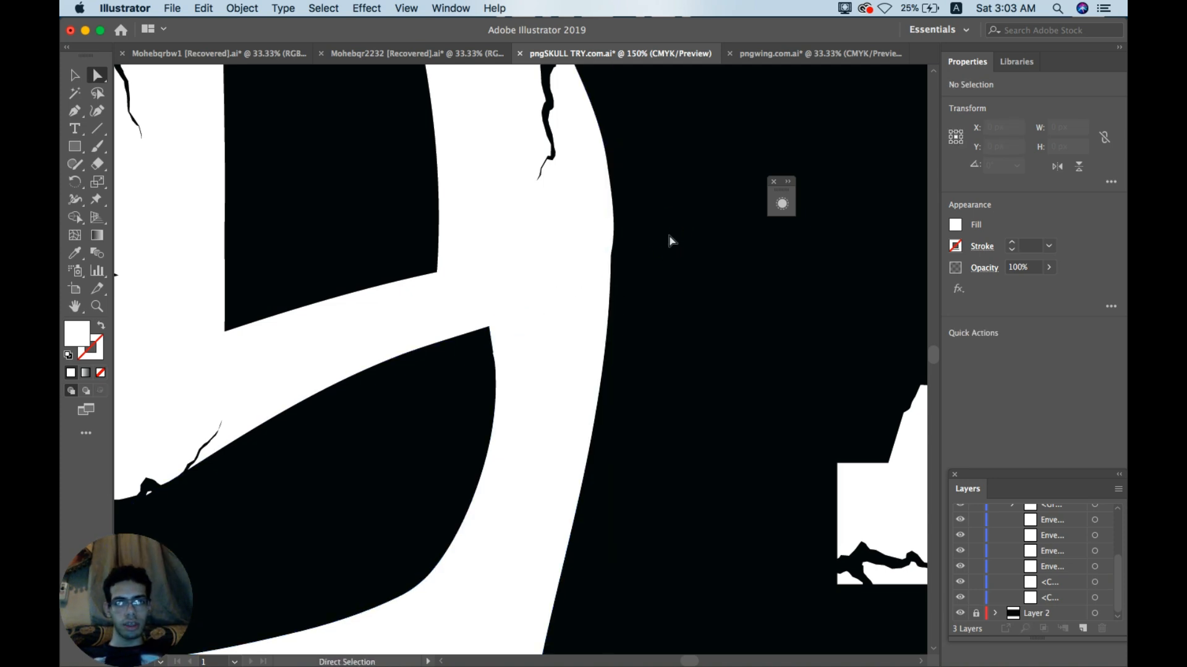
# Step: Expand the warped Z envelope on the forehead into editable paths with Object and Fill enabled
pyautogui.click(97, 309)
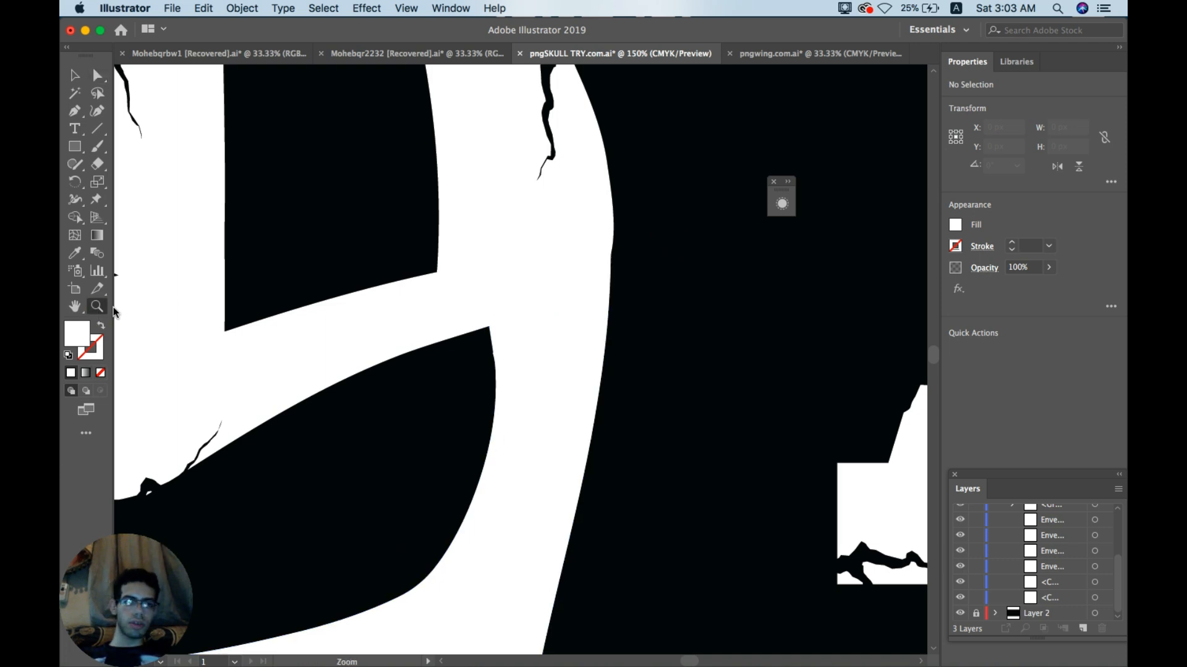
pyautogui.keyDown('alt'); pyautogui.click(438, 388); pyautogui.keyUp('alt')
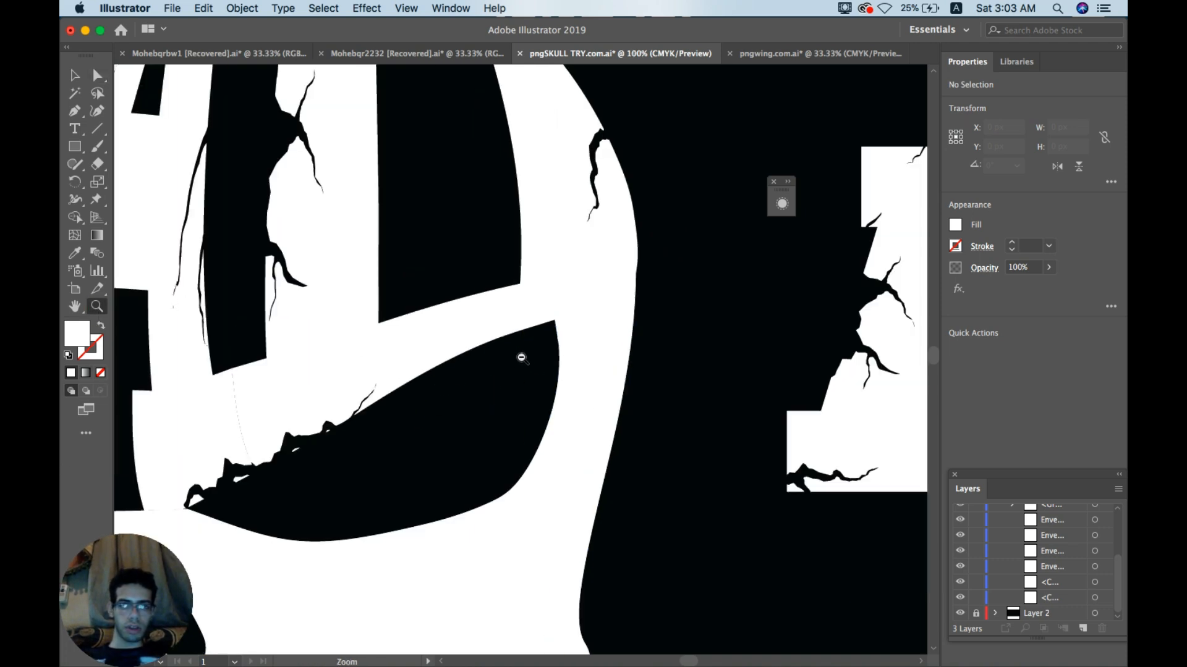
pyautogui.keyDown('alt'); pyautogui.click(396, 433); pyautogui.keyUp('alt')
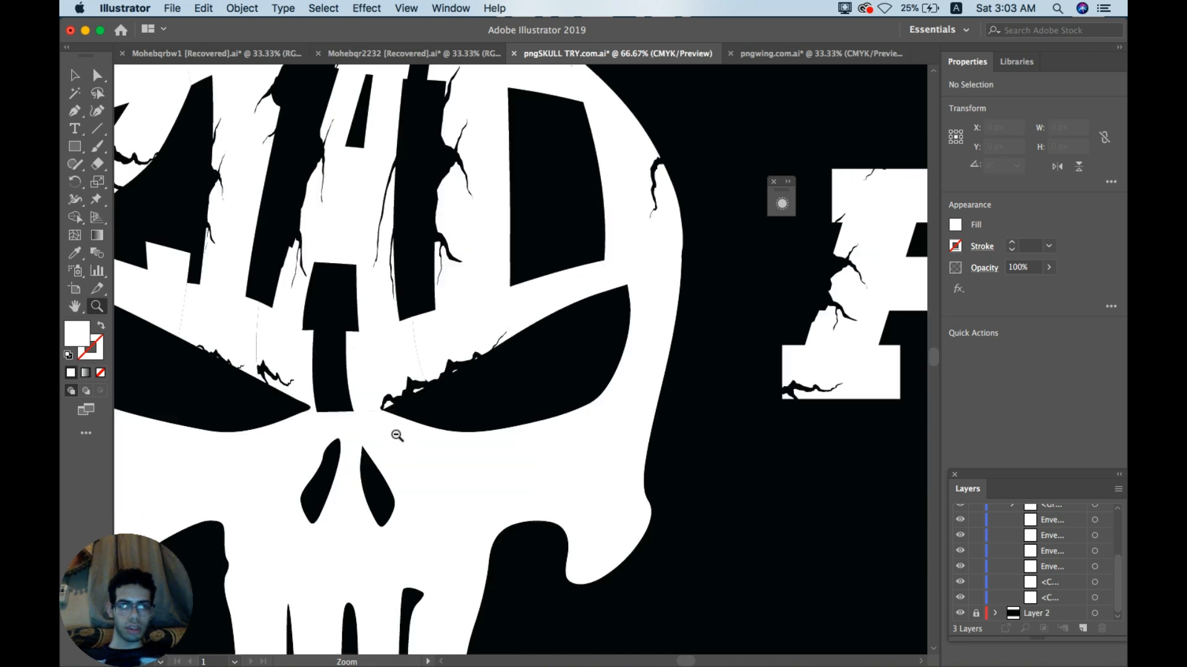
pyautogui.keyDown('alt'); pyautogui.click(411, 427); pyautogui.keyUp('alt')
pyautogui.keyDown('alt'); pyautogui.click(458, 428); pyautogui.keyUp('alt')
pyautogui.press('space')
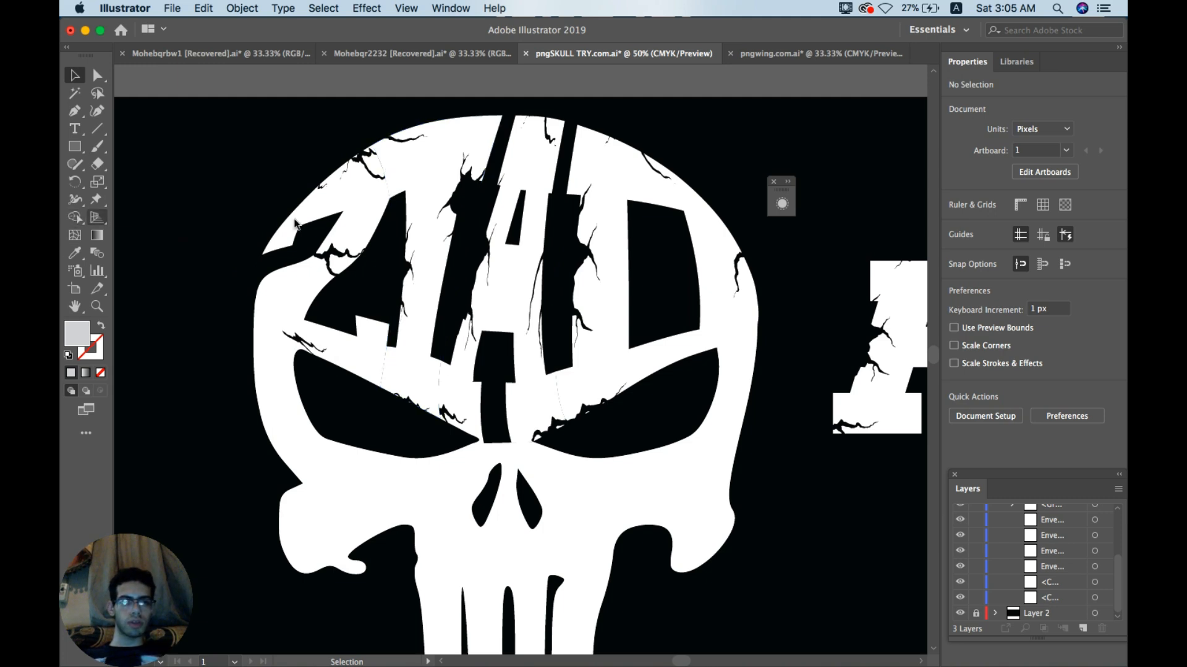
pyautogui.click(339, 187)
pyautogui.click(237, 17)
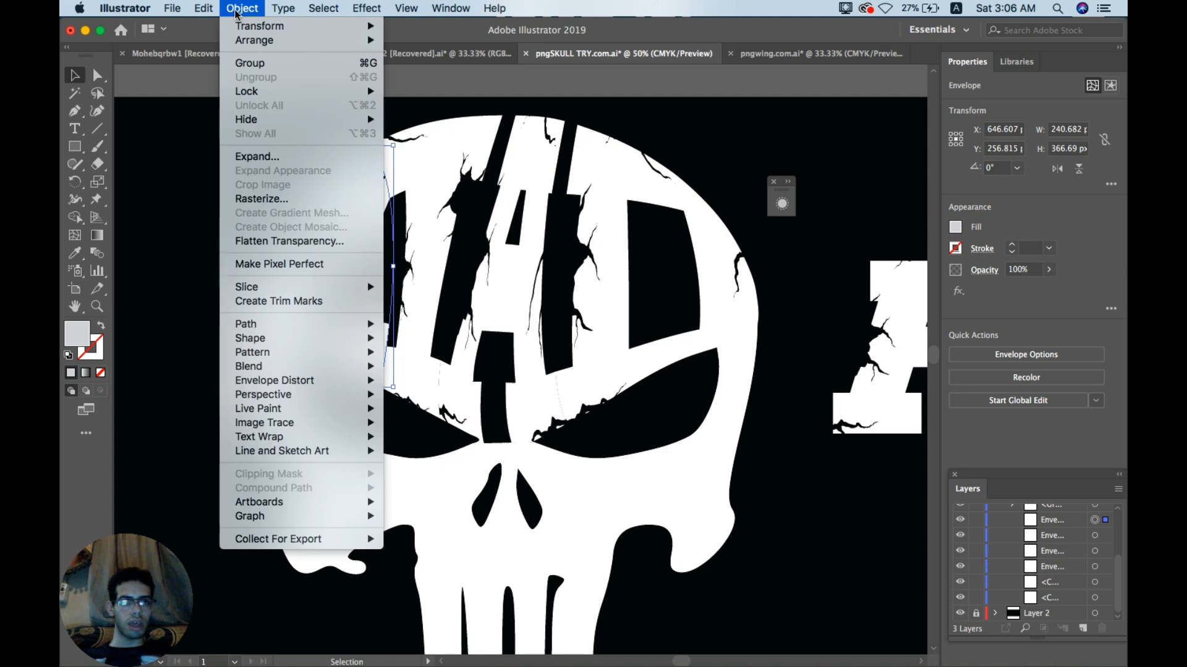
pyautogui.click(253, 158)
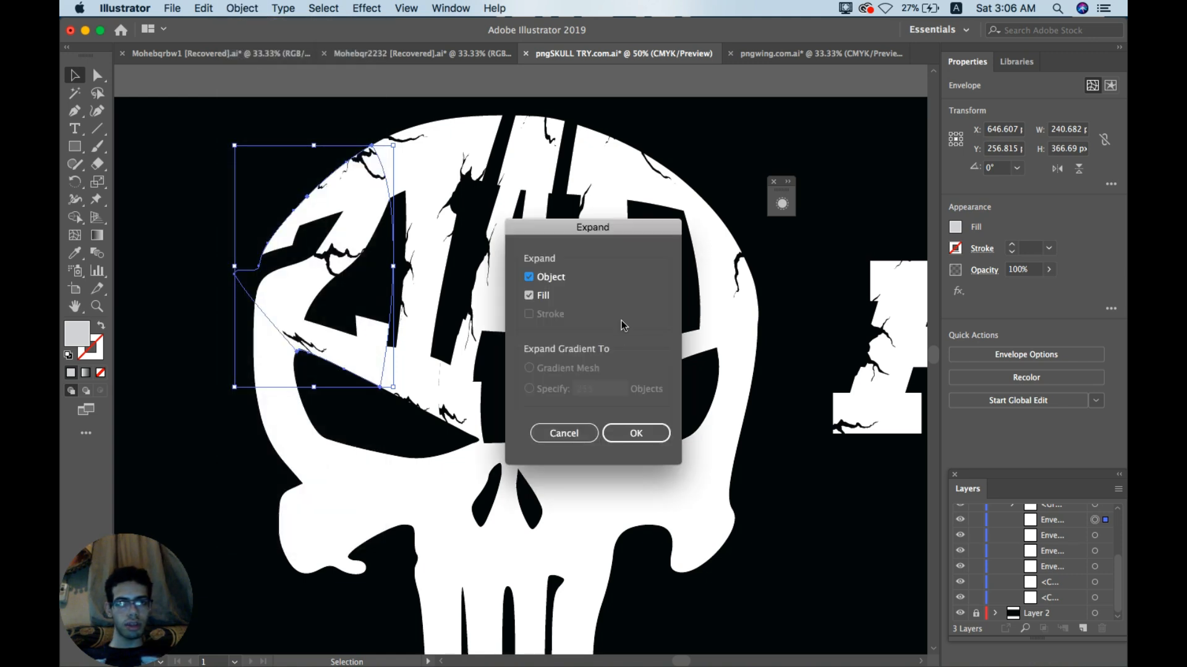
pyautogui.click(646, 439)
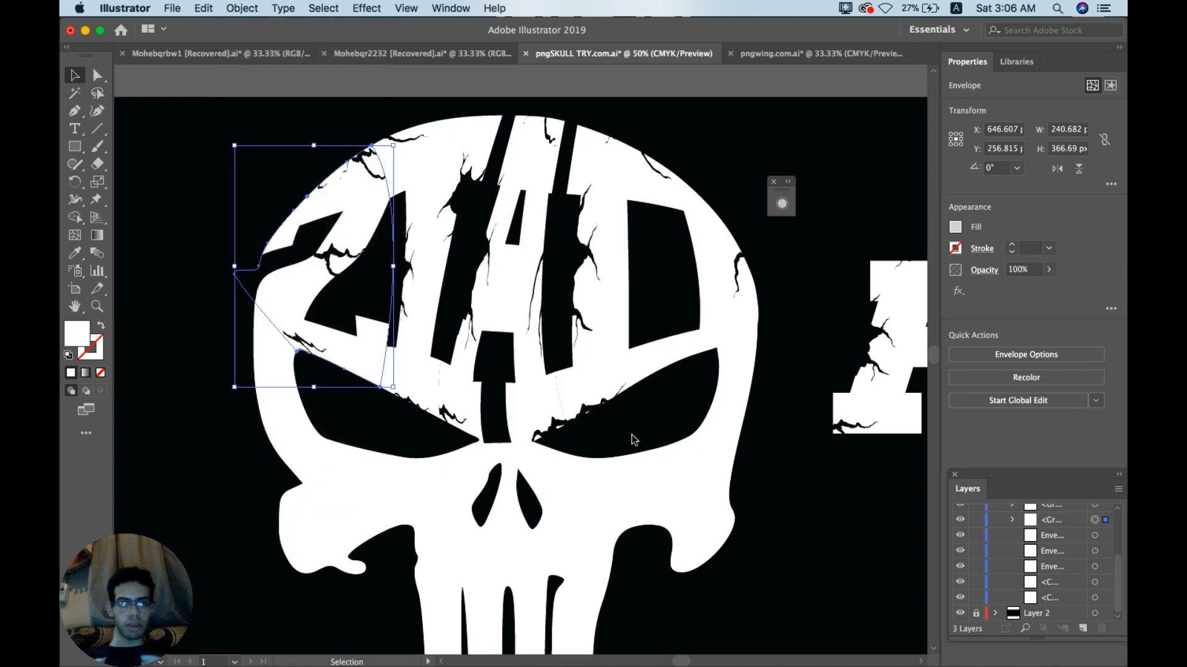
# Step: Expand the warped I envelope on the forehead with Object and Fill enabled
pyautogui.click(433, 154)
pyautogui.keyDown('shift'); pyautogui.click(541, 168); pyautogui.keyUp('shift')
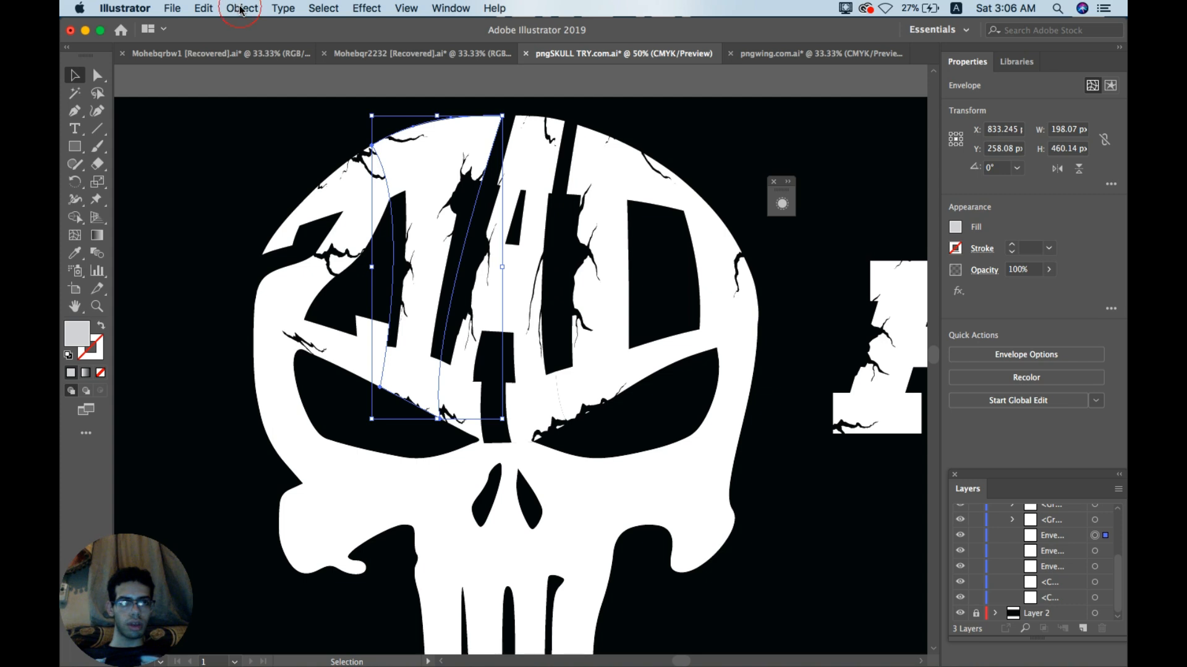
pyautogui.click(241, 8)
pyautogui.click(257, 156)
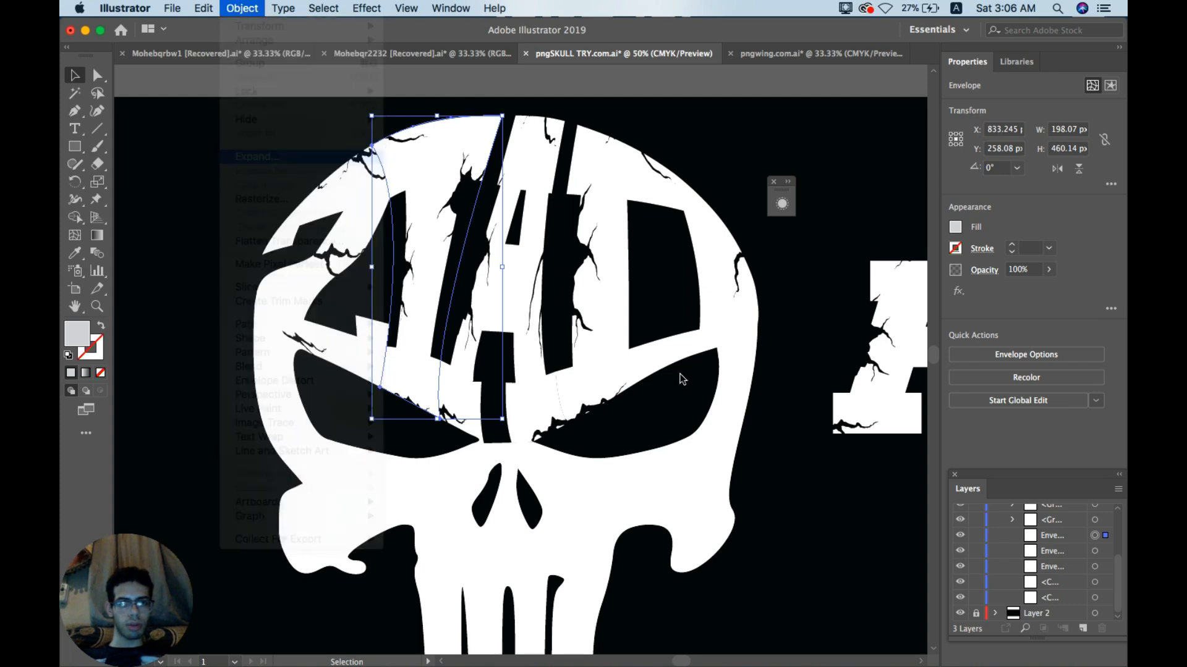
pyautogui.click(640, 436)
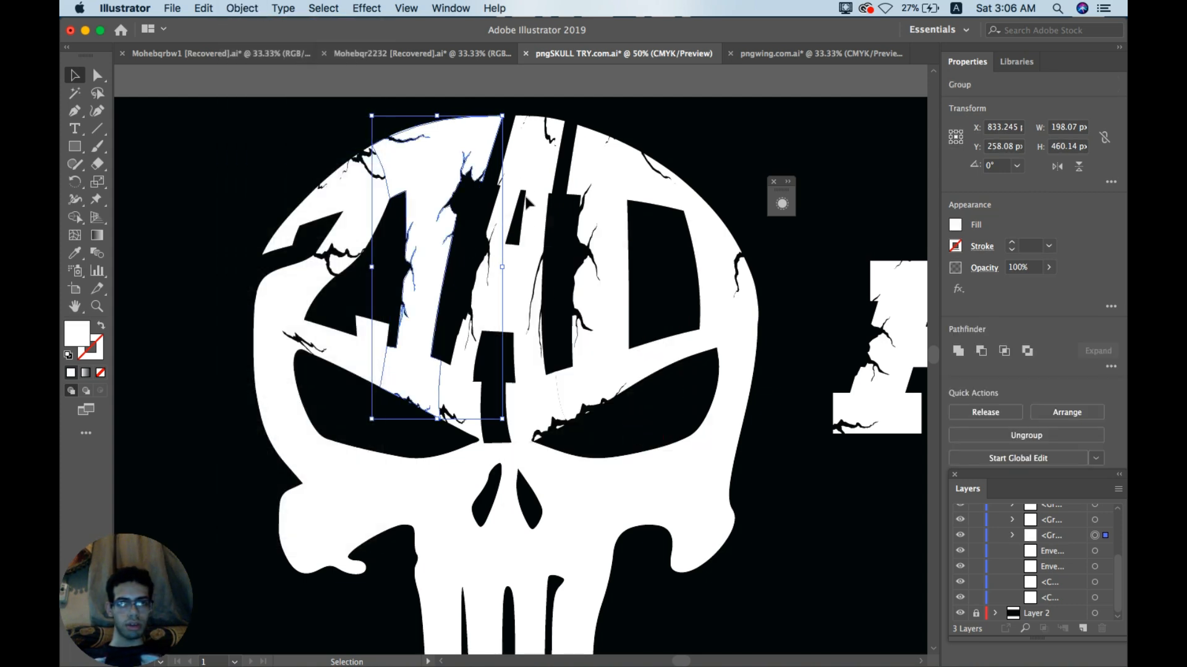
# Step: Expand the warped A and D envelopes together with Object and Fill enabled
pyautogui.click(549, 99)
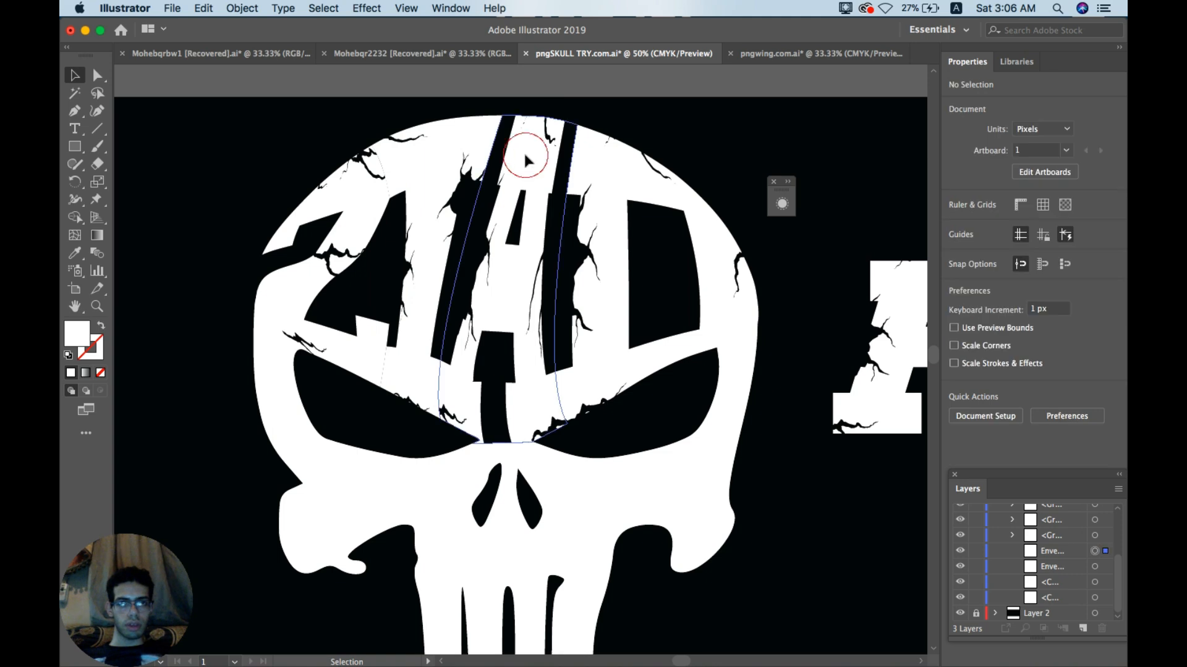
pyautogui.click(524, 151)
pyautogui.keyDown('shift'); pyautogui.click(615, 188); pyautogui.keyUp('shift')
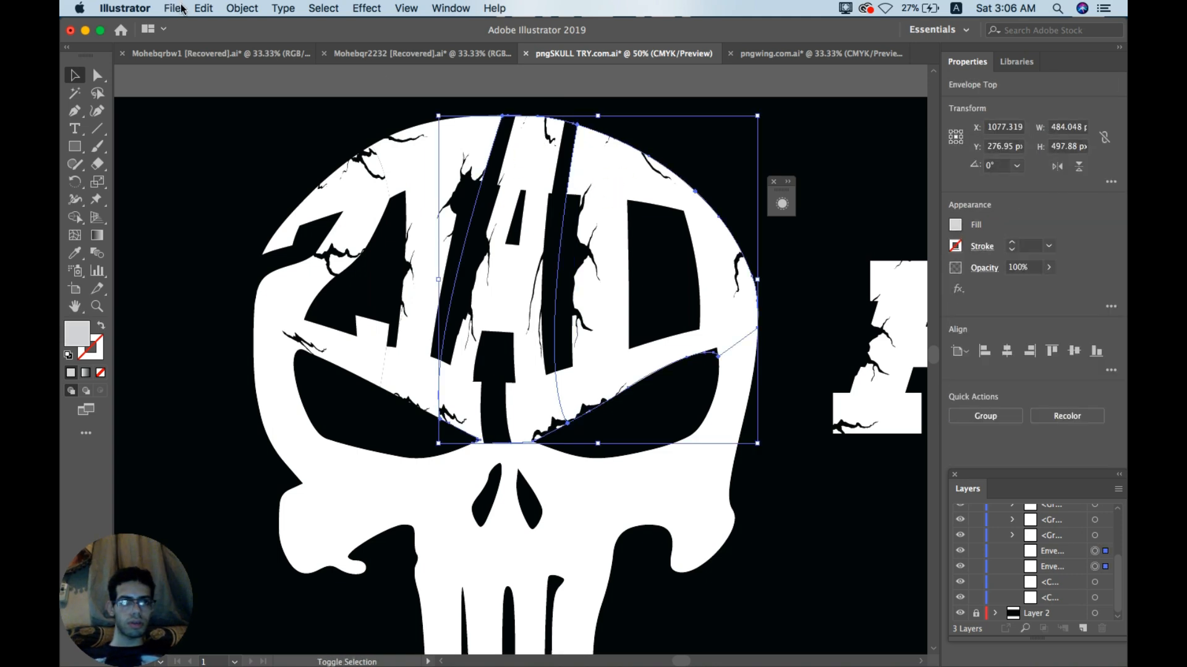
pyautogui.click(246, 8)
pyautogui.click(265, 158)
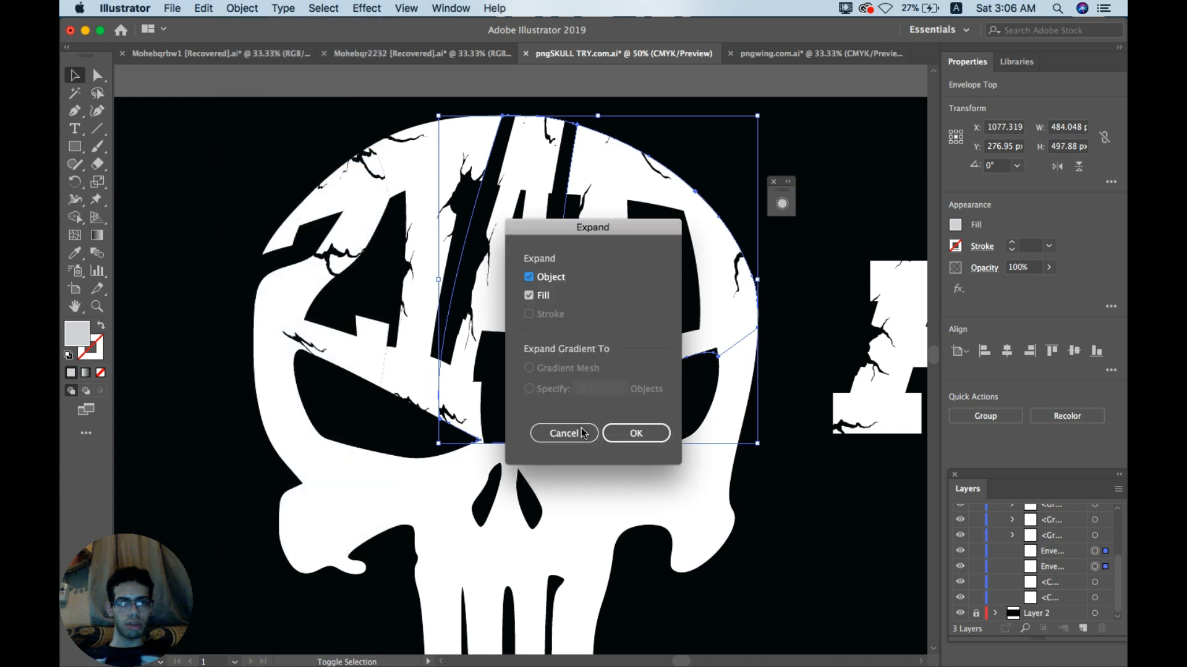
pyautogui.click(619, 433)
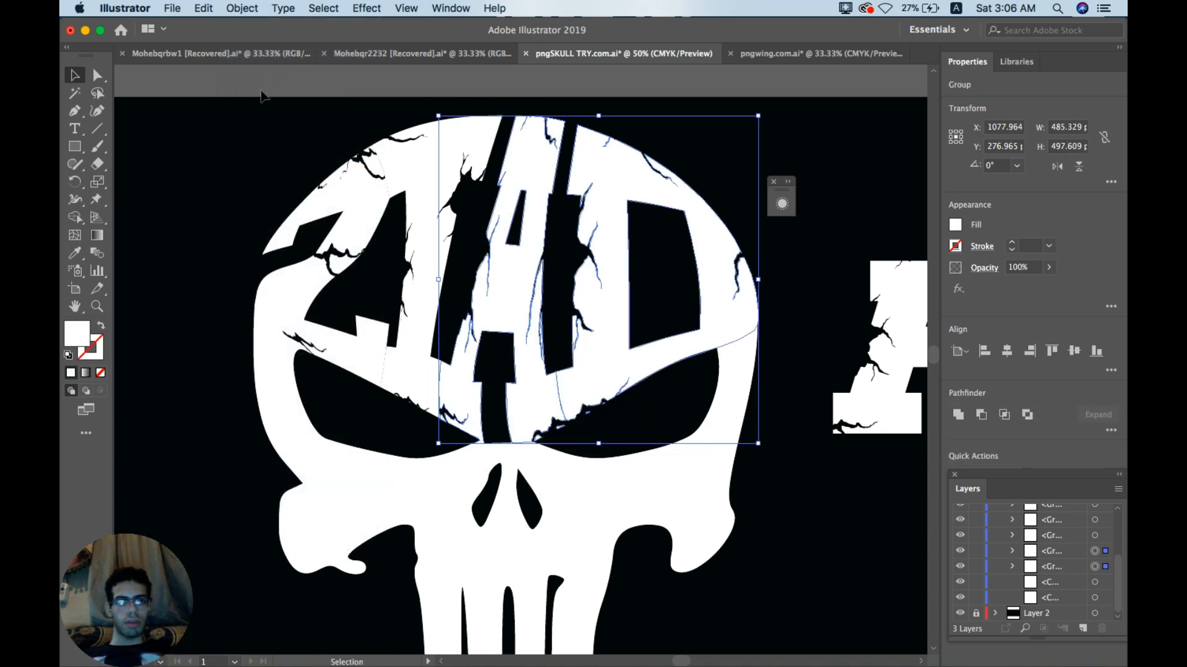
# Step: Select all four expanded letters and merge them where their lower edges touch, using the Shape Builder tool
pyautogui.click(335, 172)
pyautogui.keyDown('shift'); pyautogui.click(445, 148); pyautogui.keyUp('shift')
pyautogui.keyDown('shift'); pyautogui.click(535, 155); pyautogui.keyUp('shift')
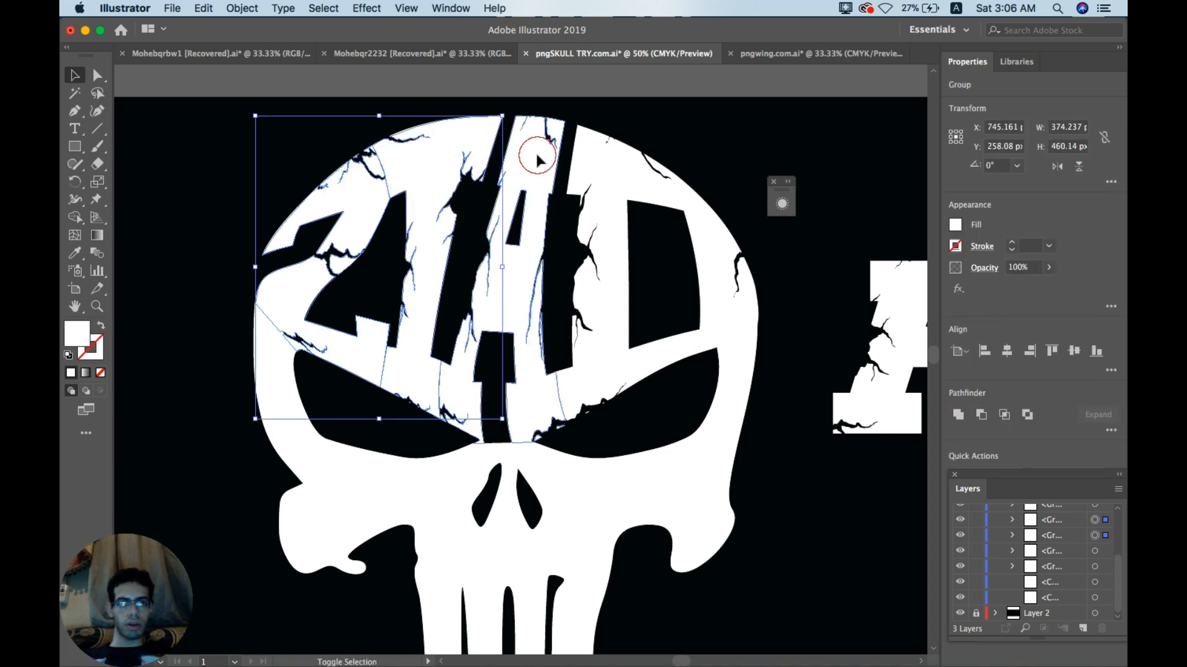
pyautogui.keyDown('shift'); pyautogui.click(607, 167); pyautogui.keyUp('shift')
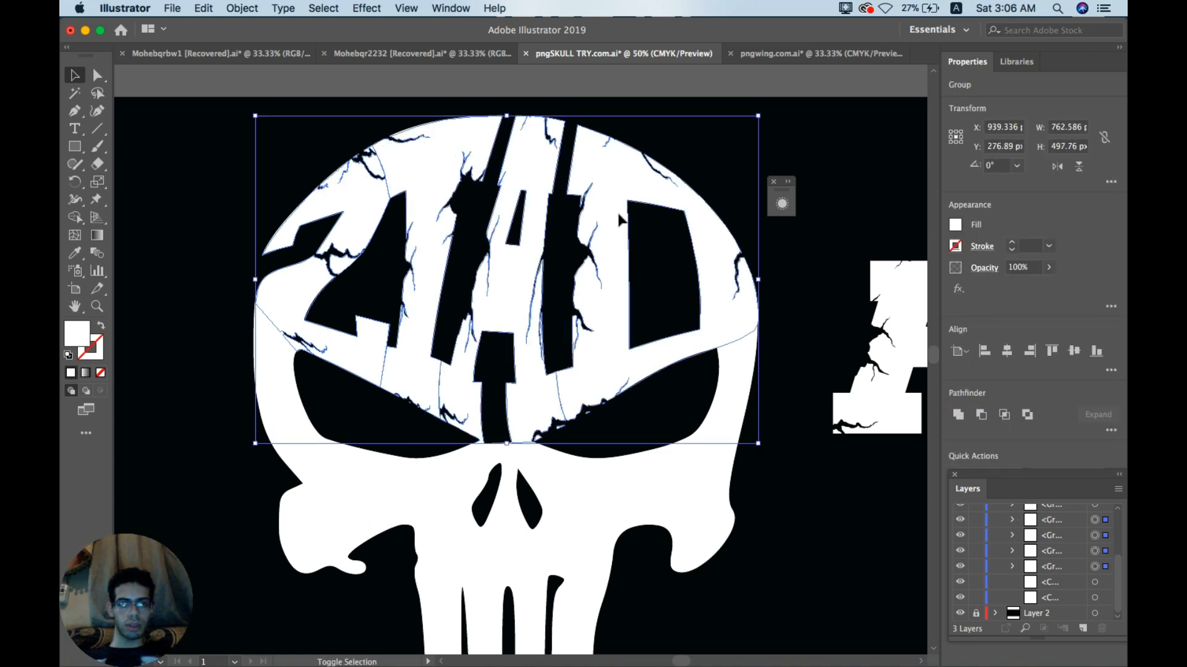
pyautogui.click(74, 217)
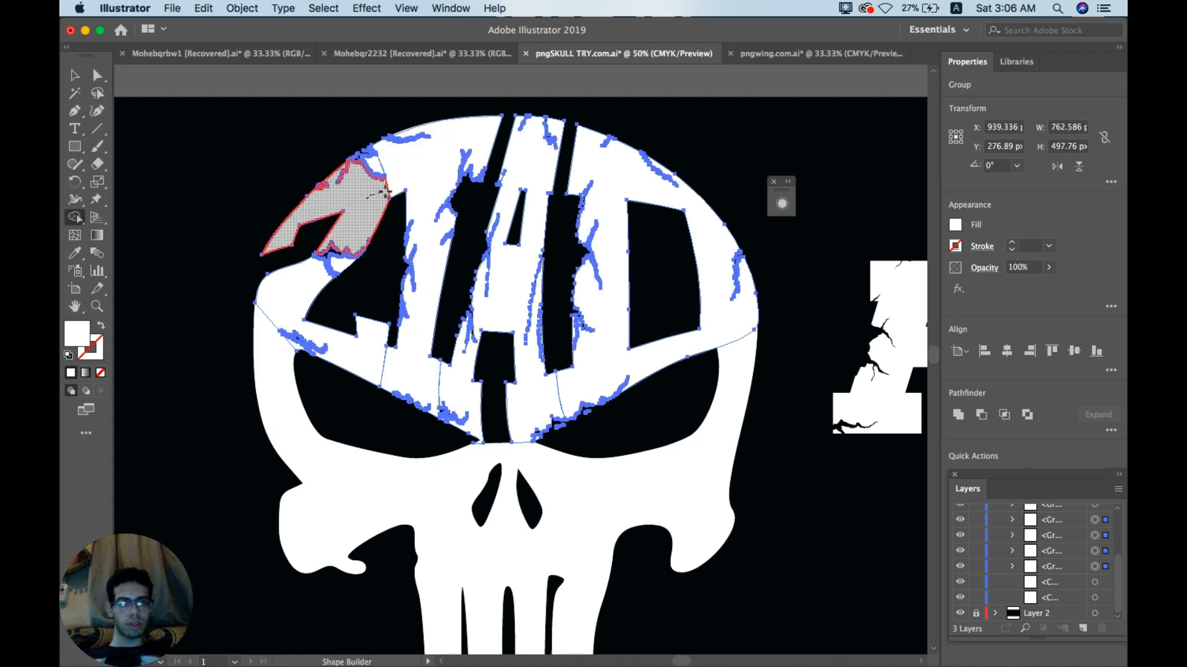
pyautogui.click(391, 186)
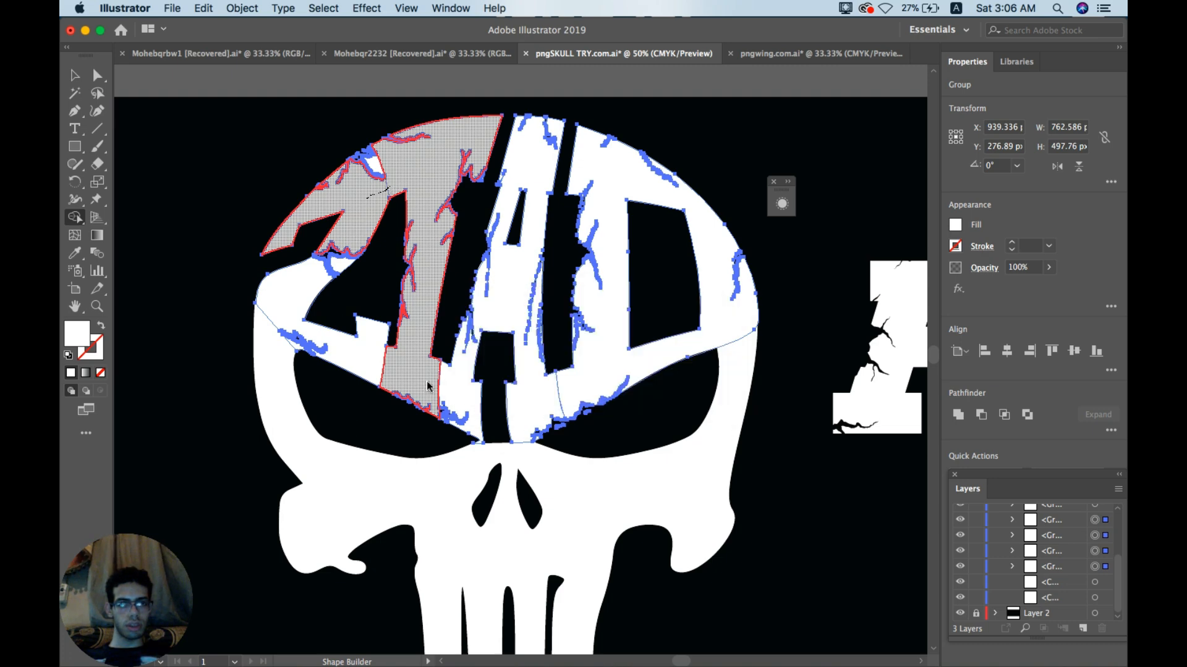
pyautogui.moveTo(366, 359)
pyautogui.mouseDown()
pyautogui.moveTo(439, 393)
pyautogui.moveTo(424, 383)
pyautogui.moveTo(448, 380)
pyautogui.moveTo(367, 368)
pyautogui.moveTo(389, 368)
pyautogui.moveTo(384, 355)
pyautogui.moveTo(377, 399)
pyautogui.moveTo(423, 403)
pyautogui.mouseUp()
pyautogui.moveTo(393, 366)
pyautogui.mouseDown()
pyautogui.moveTo(373, 348)
pyautogui.moveTo(378, 386)
pyautogui.moveTo(464, 383)
pyautogui.mouseUp()
pyautogui.moveTo(543, 394); pyautogui.dragTo(565, 385)
pyautogui.moveTo(622, 358); pyautogui.dragTo(657, 345)
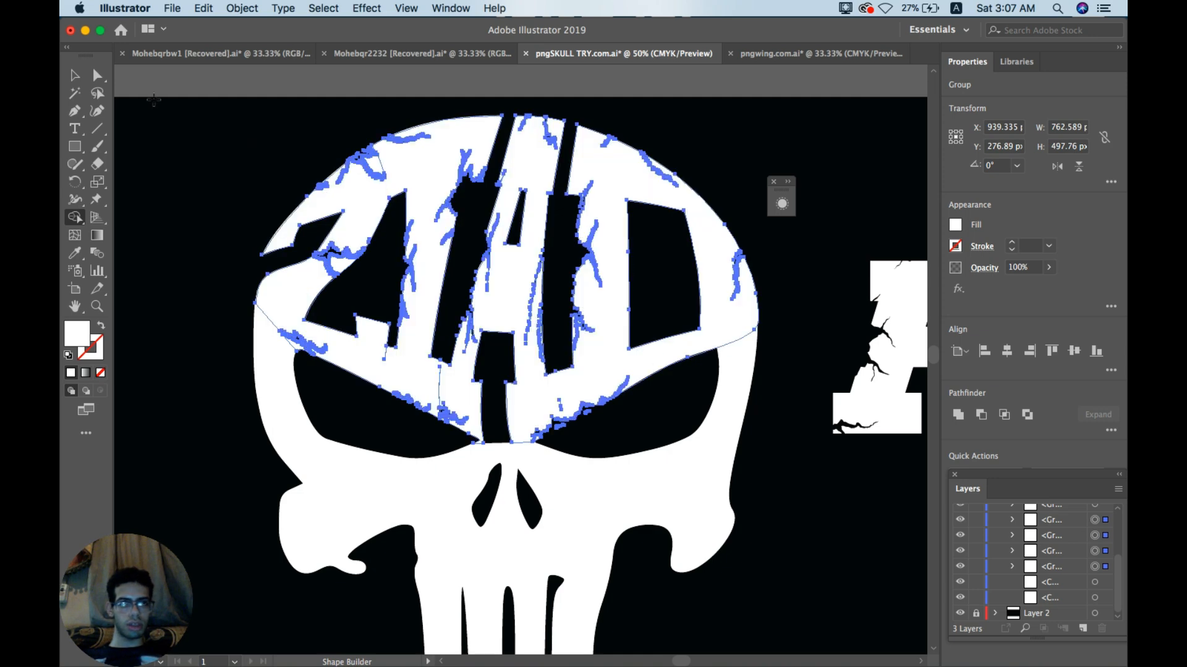
# Step: Add the skull outline to the selected letters and merge it with the D beside the outer eye corner using Shape Builder
pyautogui.click(75, 75)
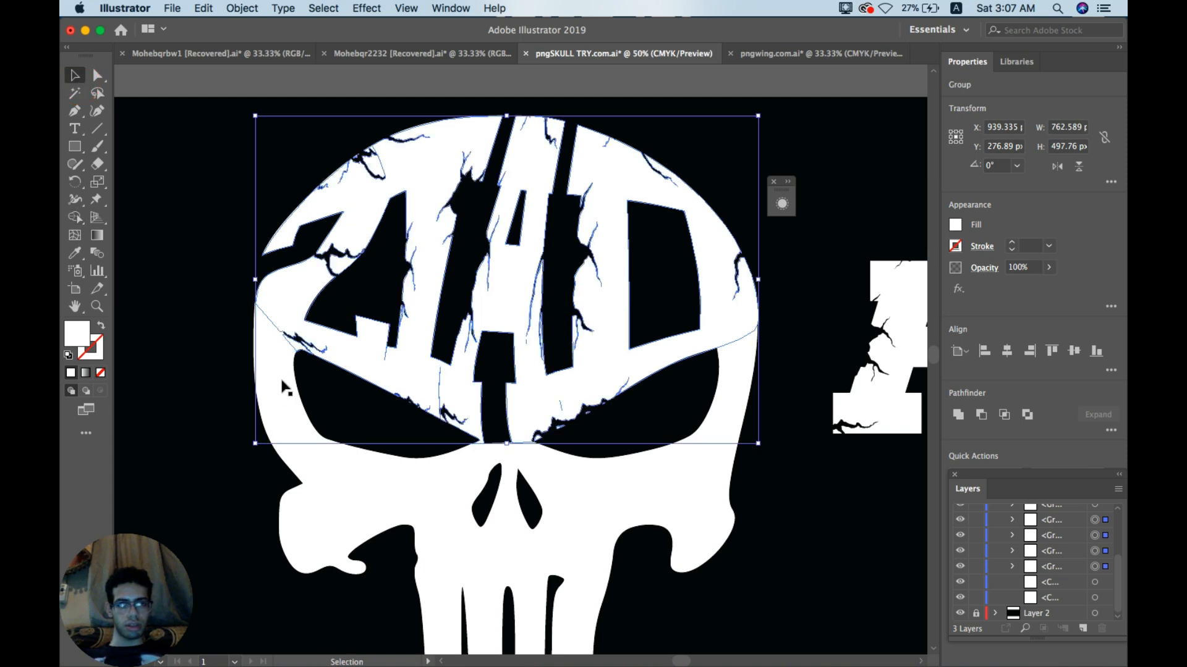
pyautogui.keyDown('shift'); pyautogui.click(299, 414); pyautogui.keyUp('shift')
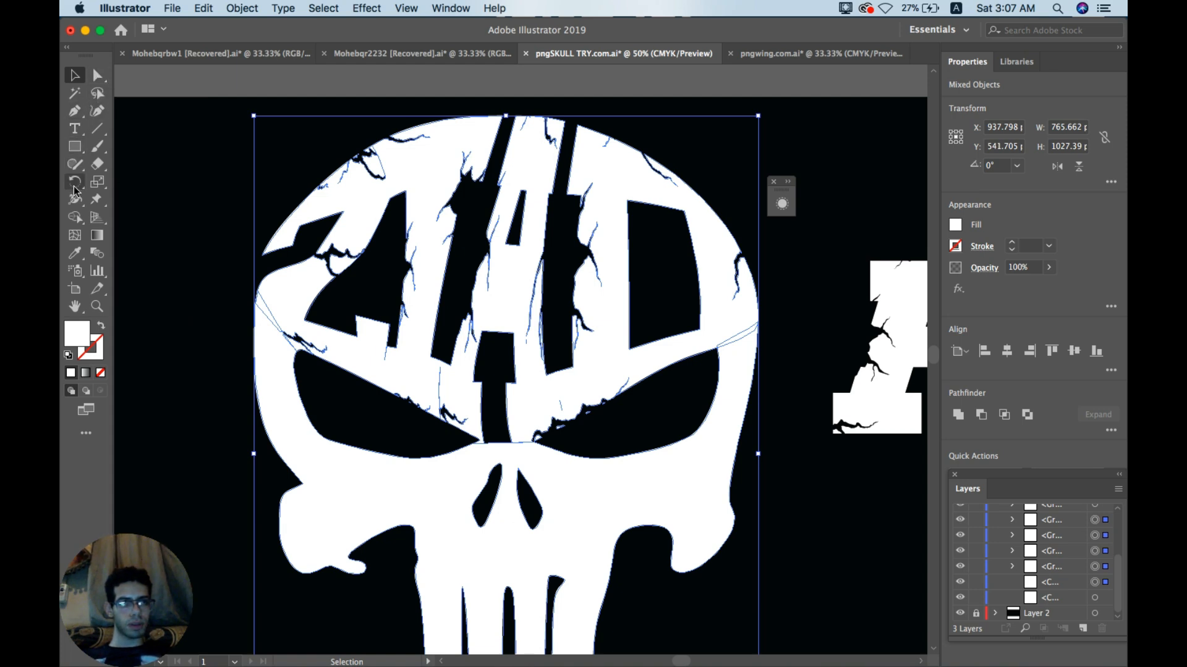
pyautogui.click(75, 217)
pyautogui.moveTo(730, 337); pyautogui.dragTo(730, 354)
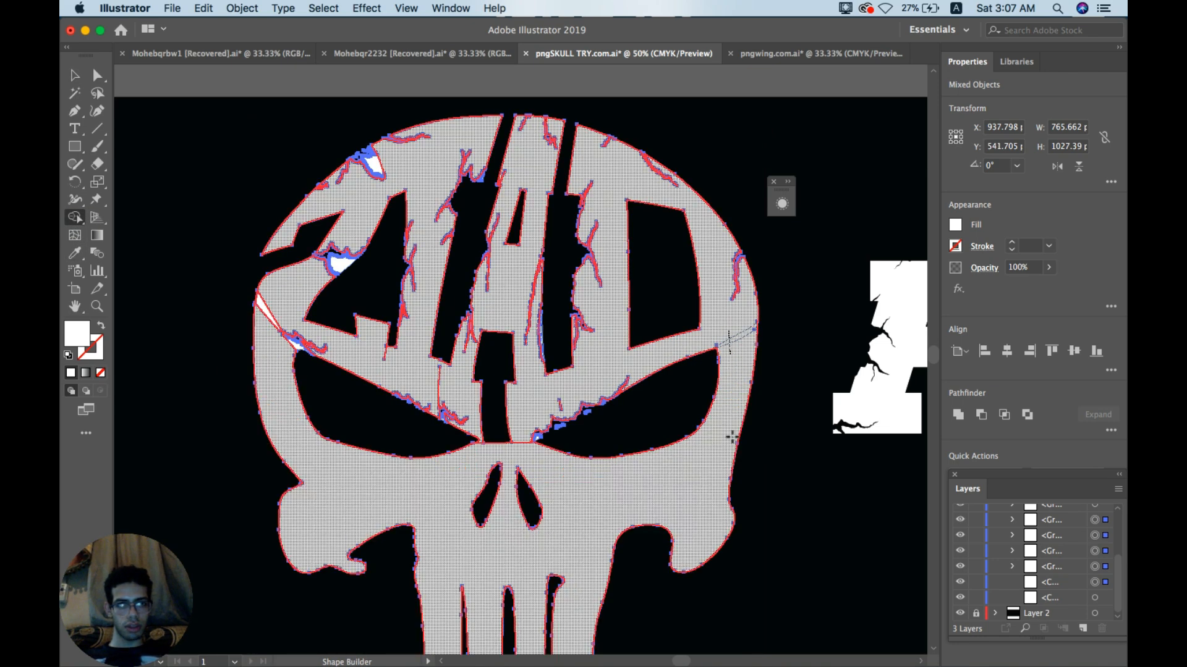
pyautogui.moveTo(731, 437); pyautogui.dragTo(717, 445)
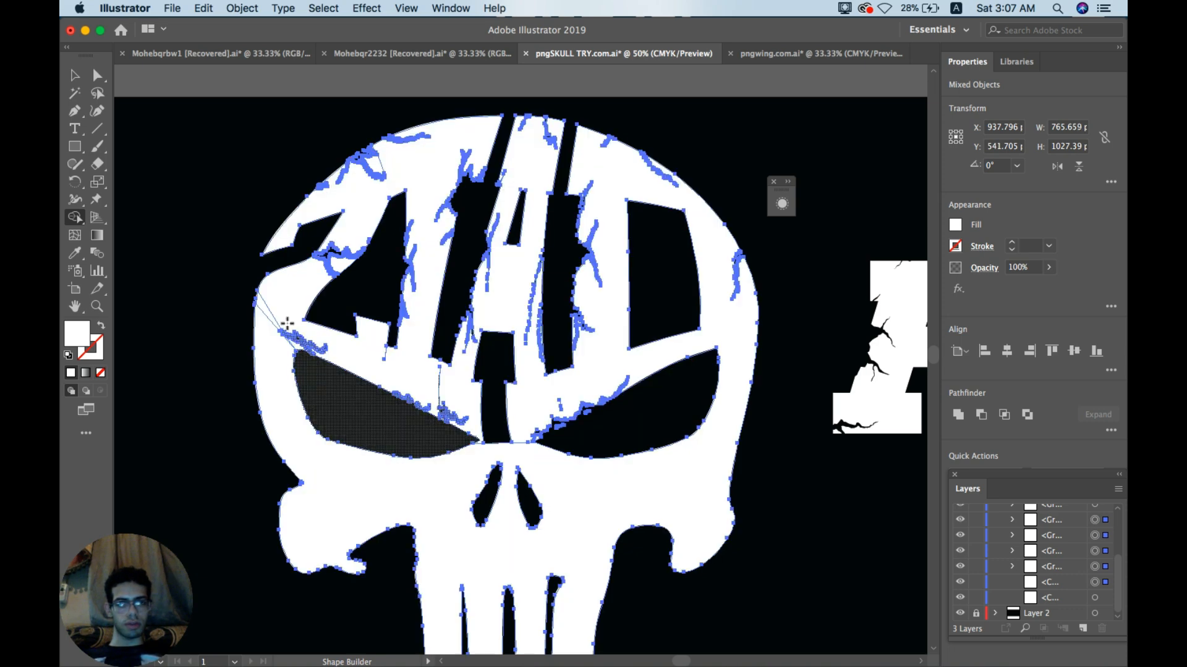
# Step: Merge the skull with the Z beside its outer eye corner and with the A above the nose using Shape Builder
pyautogui.moveTo(265, 331); pyautogui.dragTo(264, 332)
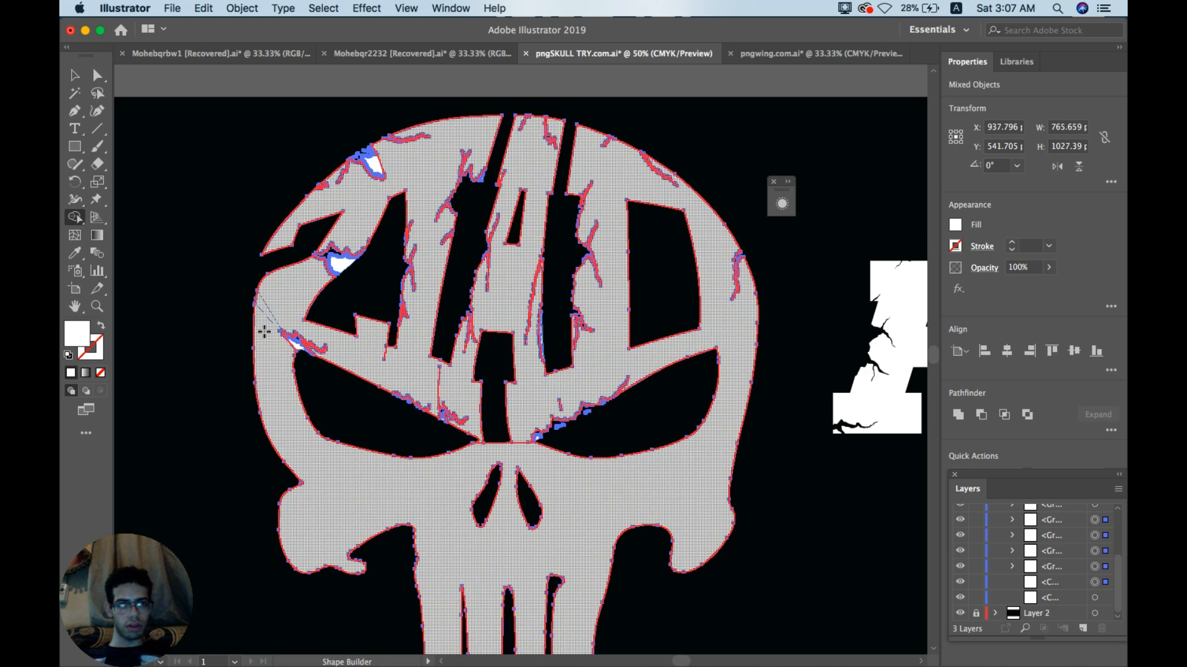
pyautogui.moveTo(289, 460); pyautogui.dragTo(288, 462)
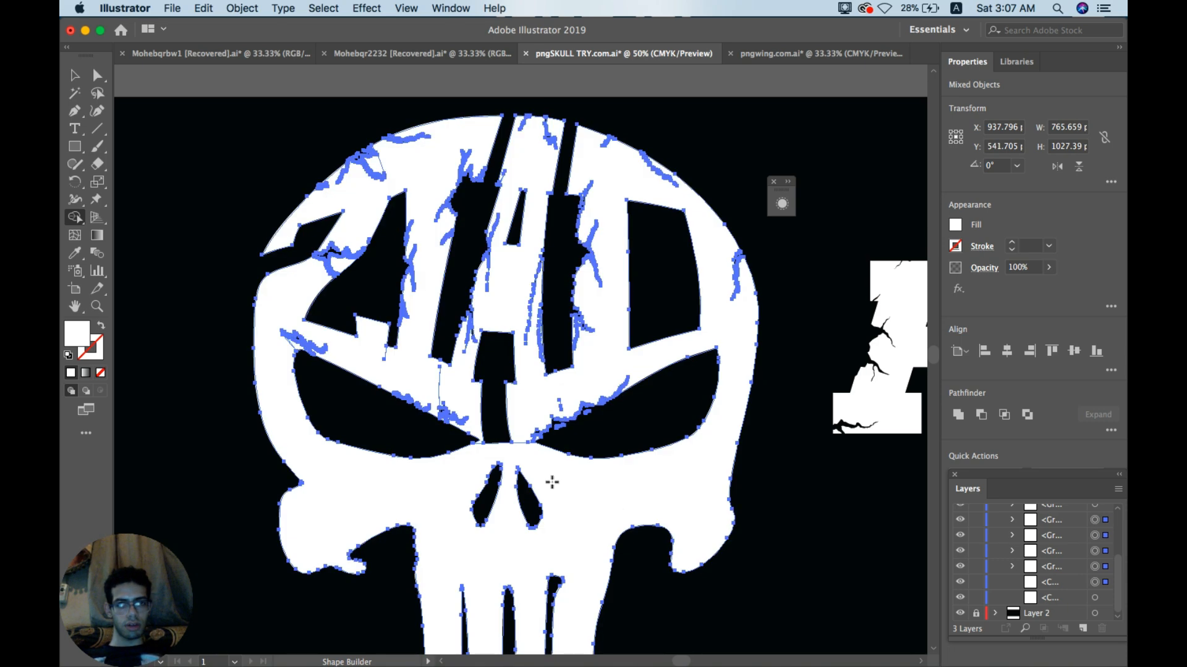
pyautogui.moveTo(522, 428); pyautogui.dragTo(521, 453)
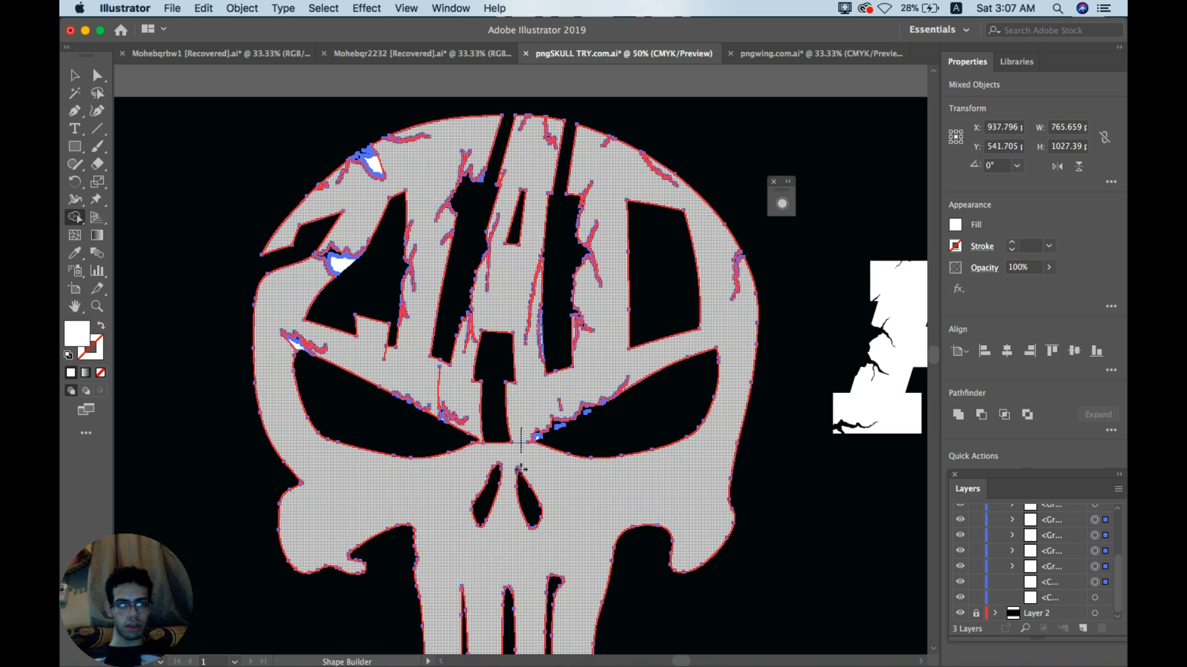
pyautogui.moveTo(481, 529); pyautogui.dragTo(476, 494)
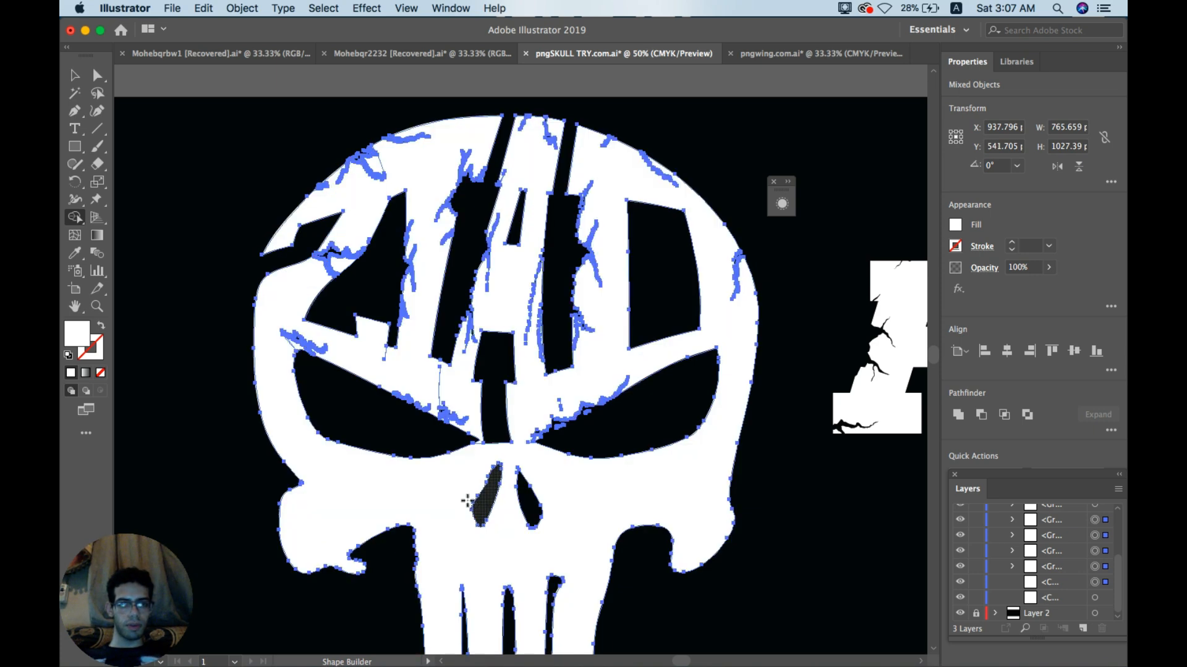
# Step: Try to merge the letters and skull across the inner corner of the eye under the I, and undo the attempts
pyautogui.moveTo(480, 450); pyautogui.dragTo(479, 453)
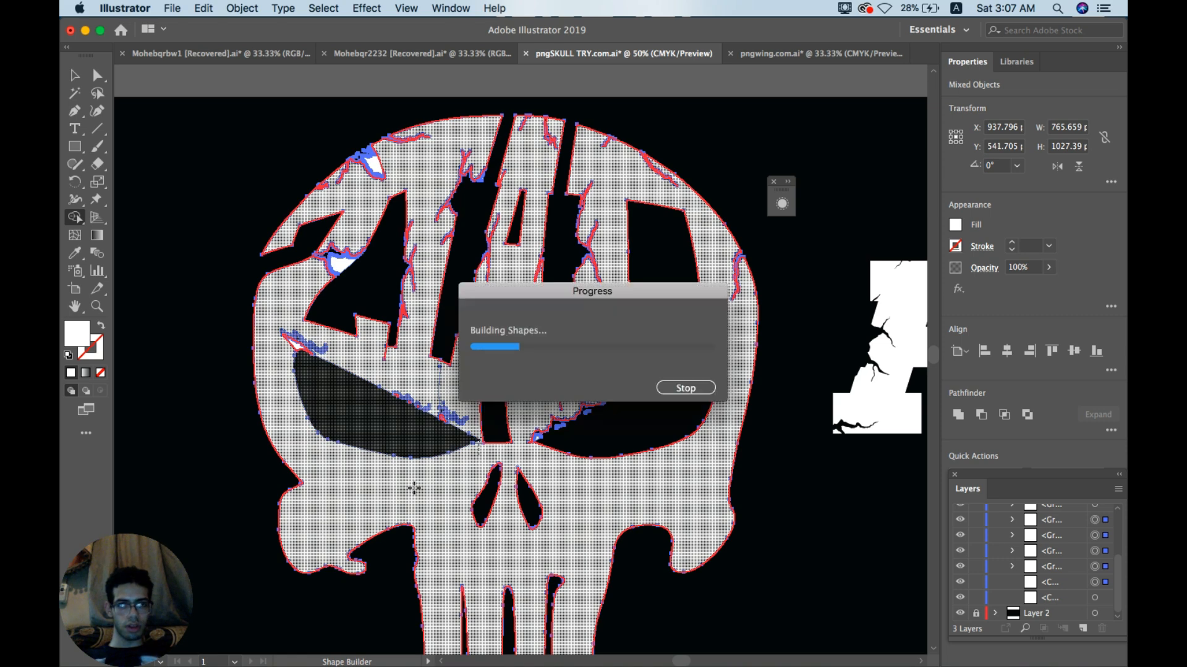
pyautogui.press('super+z')
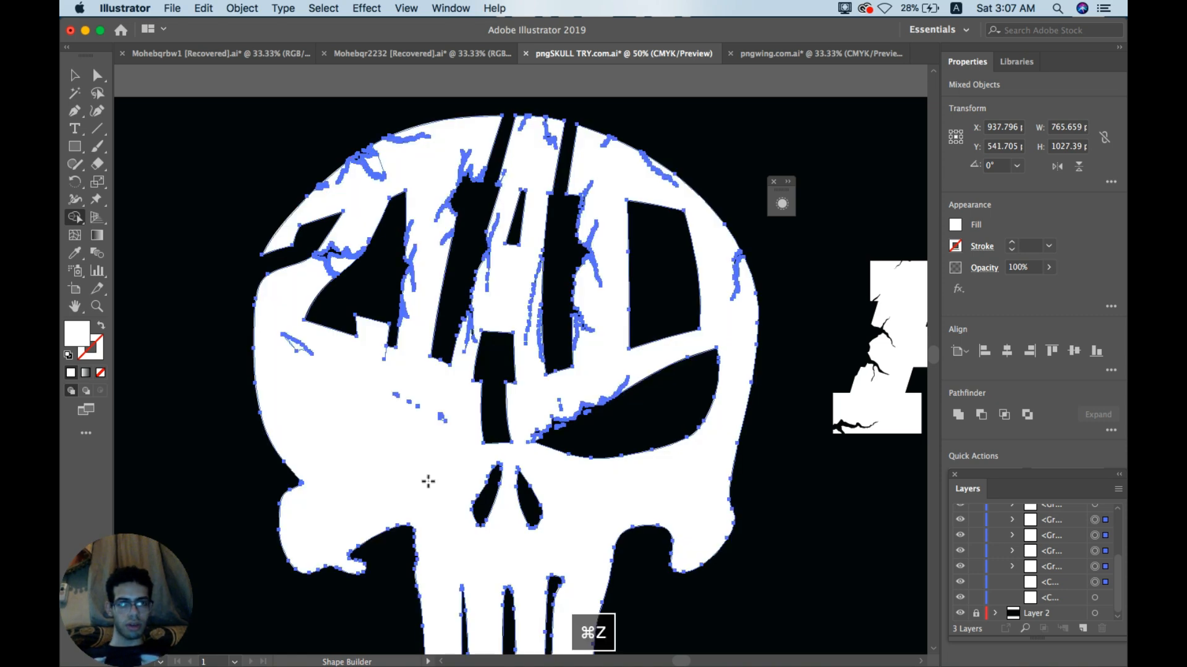
pyautogui.press('super+z')
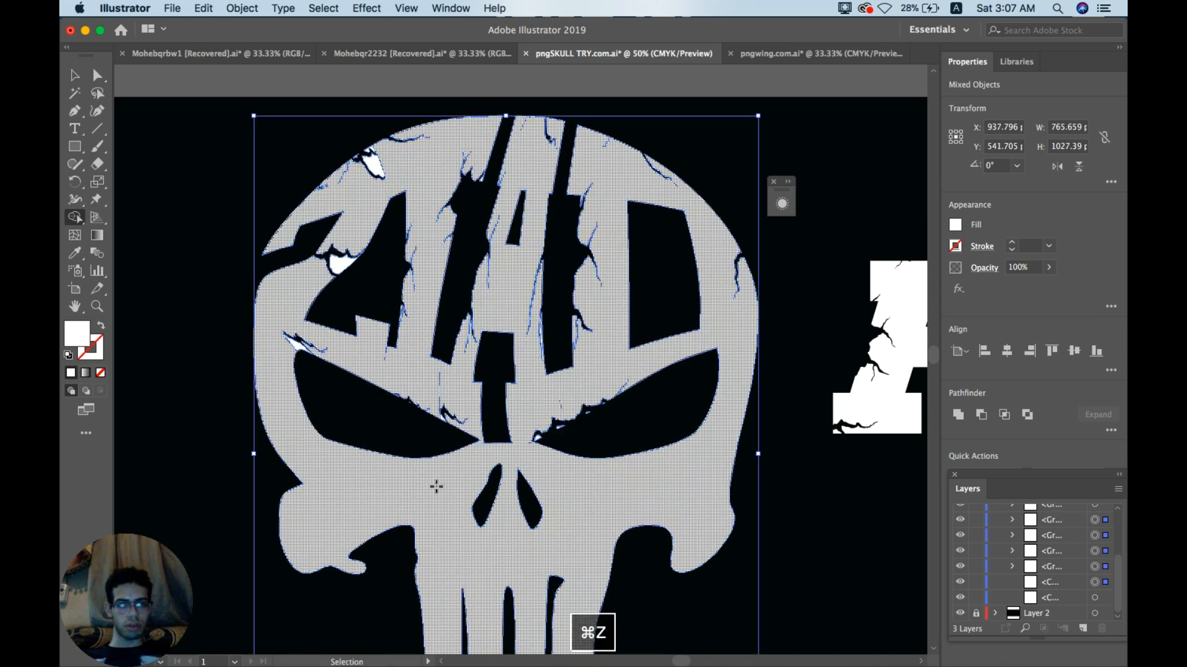
pyautogui.moveTo(477, 461); pyautogui.dragTo(479, 432)
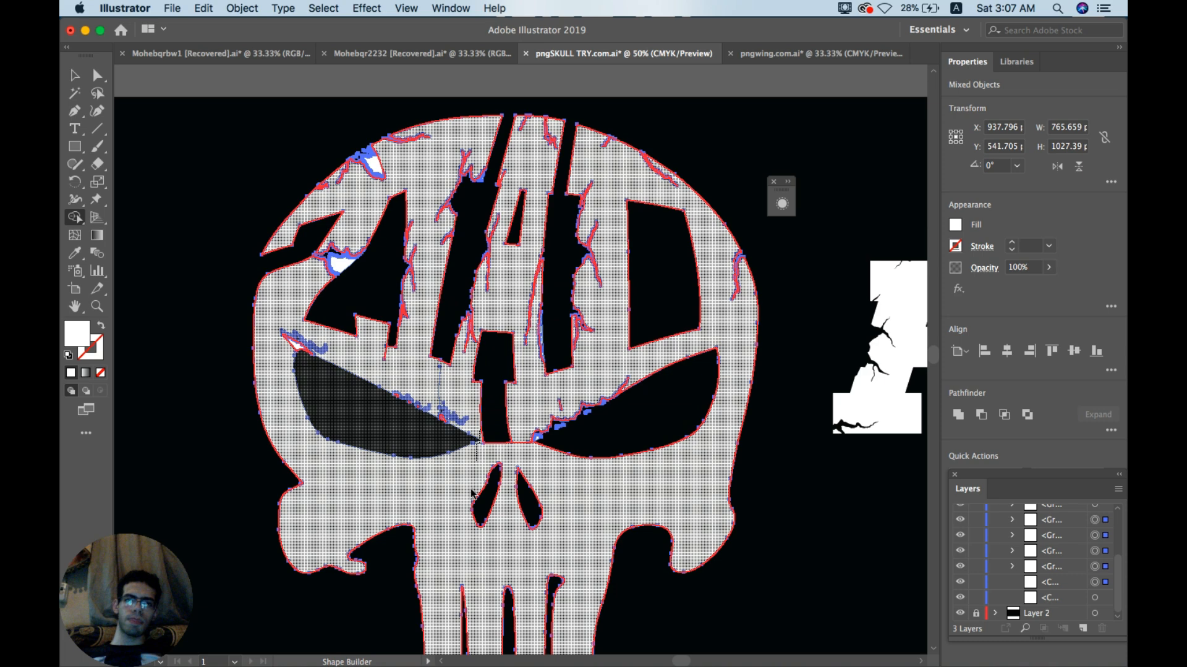
pyautogui.press('super+z')
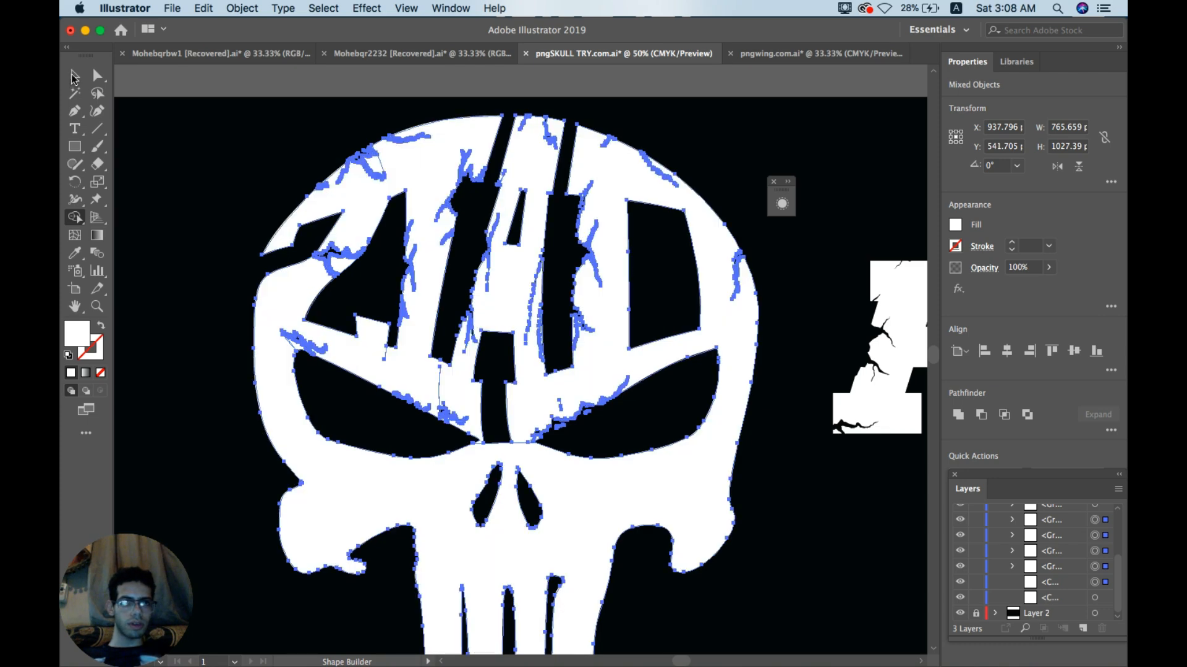
# Step: Deselect the artwork and examine the merged skull as a whole, including its eyes and teeth
pyautogui.click(74, 77)
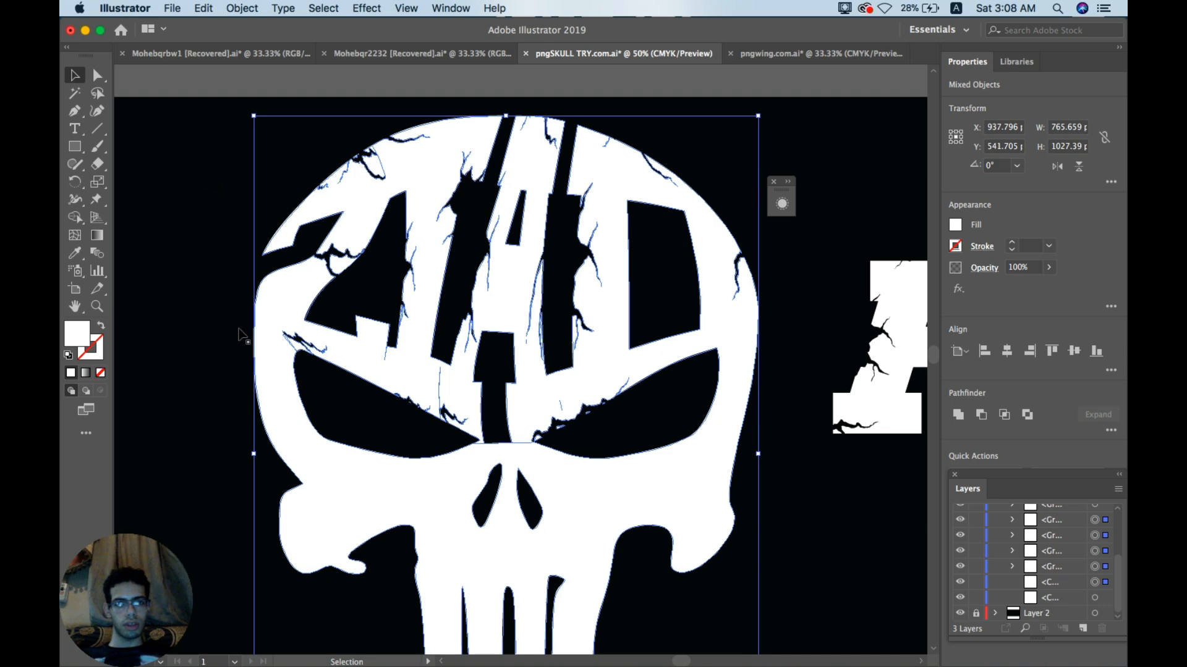
pyautogui.click(189, 248)
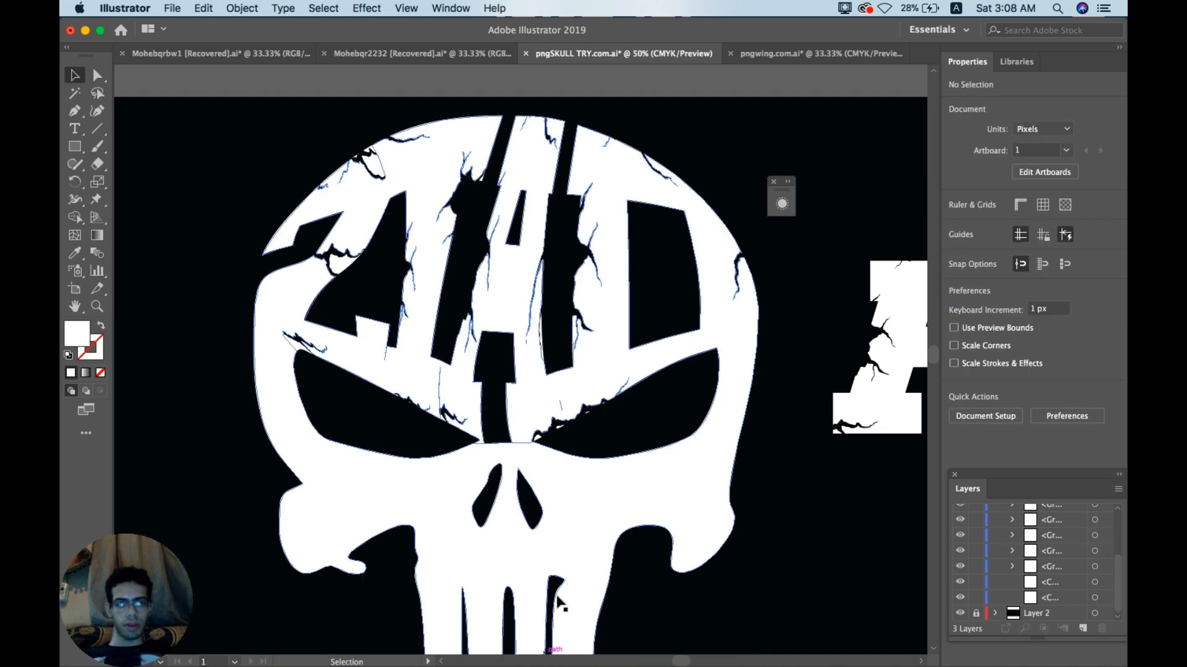
pyautogui.press('space')
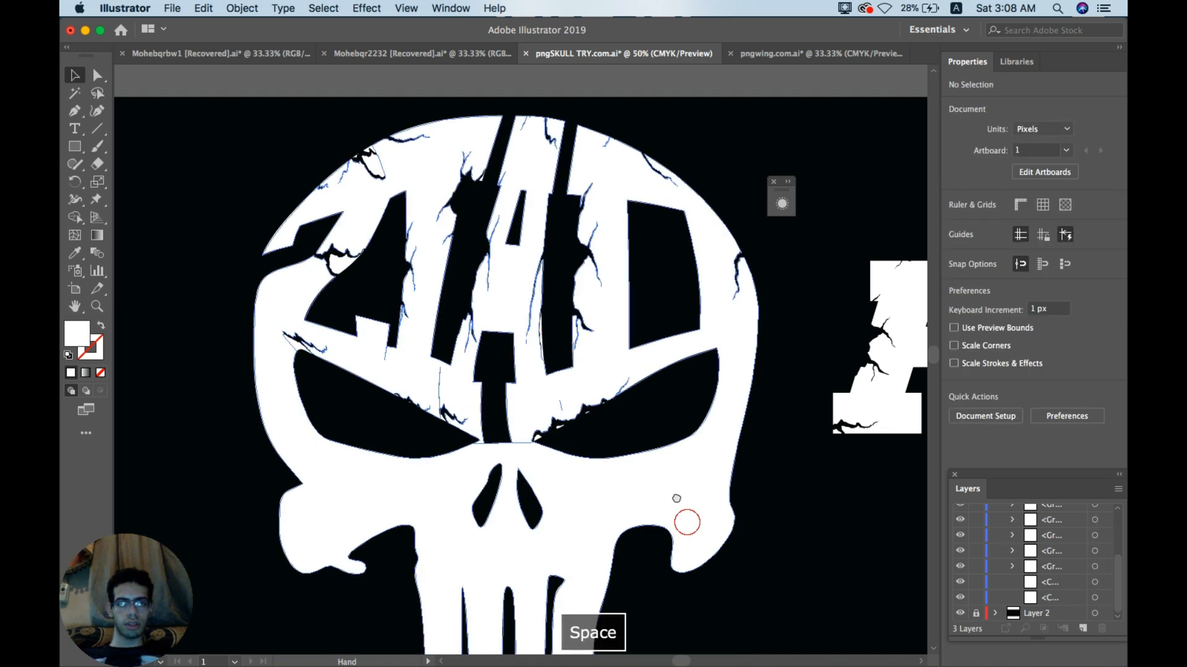
pyautogui.moveTo(683, 519); pyautogui.dragTo(657, 383)
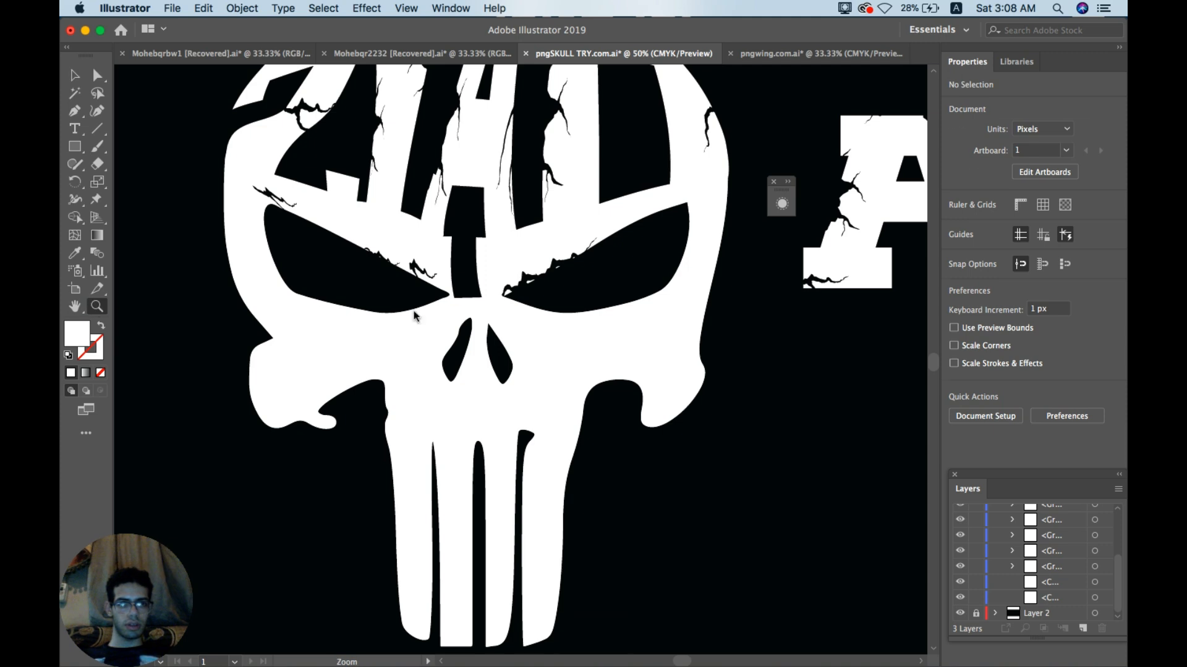
pyautogui.click(96, 307)
pyautogui.keyDown('alt'); pyautogui.click(464, 312); pyautogui.keyUp('alt')
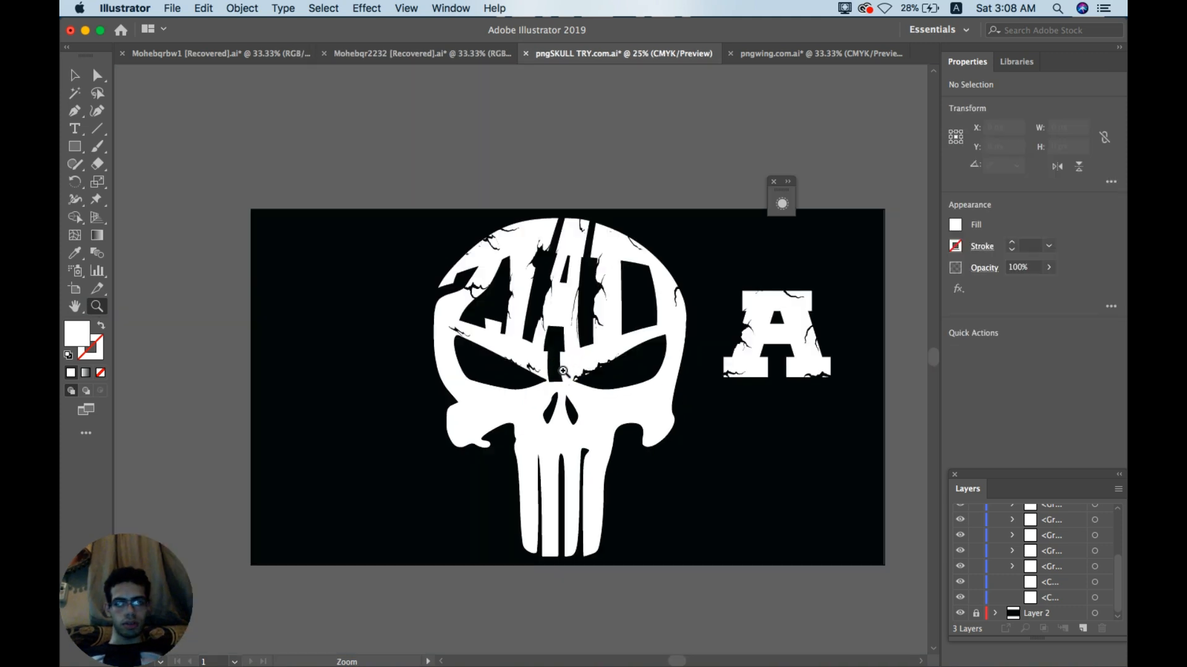
pyautogui.click(561, 371)
pyautogui.click(533, 362)
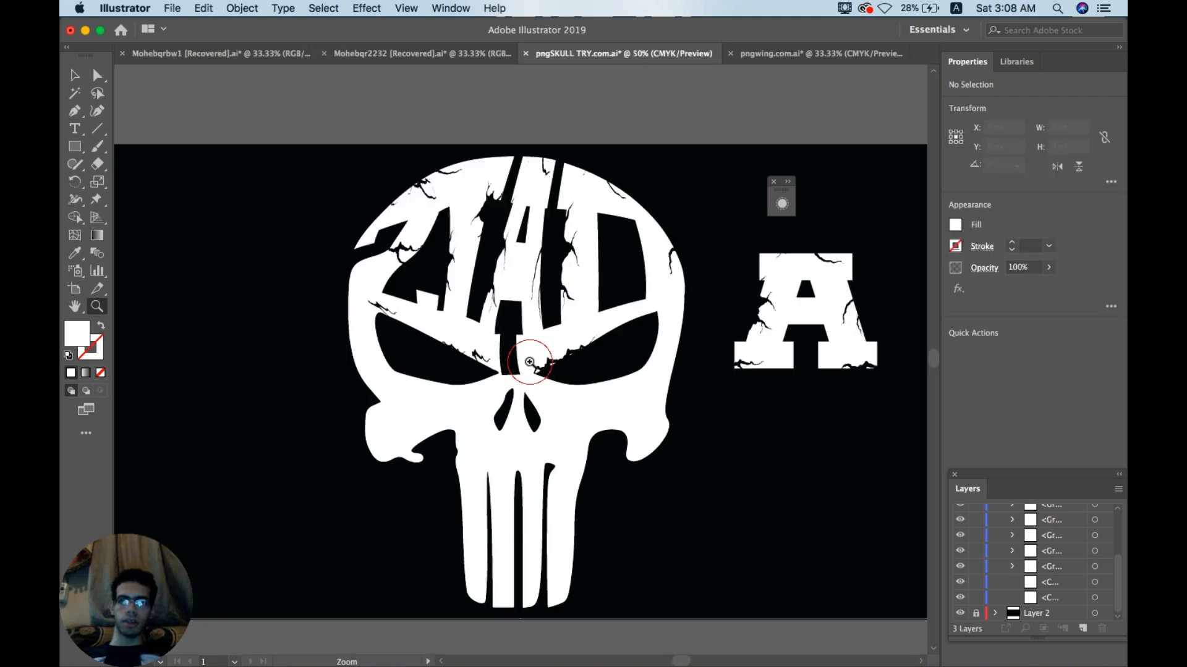
pyautogui.moveTo(516, 346); pyautogui.dragTo(515, 167)
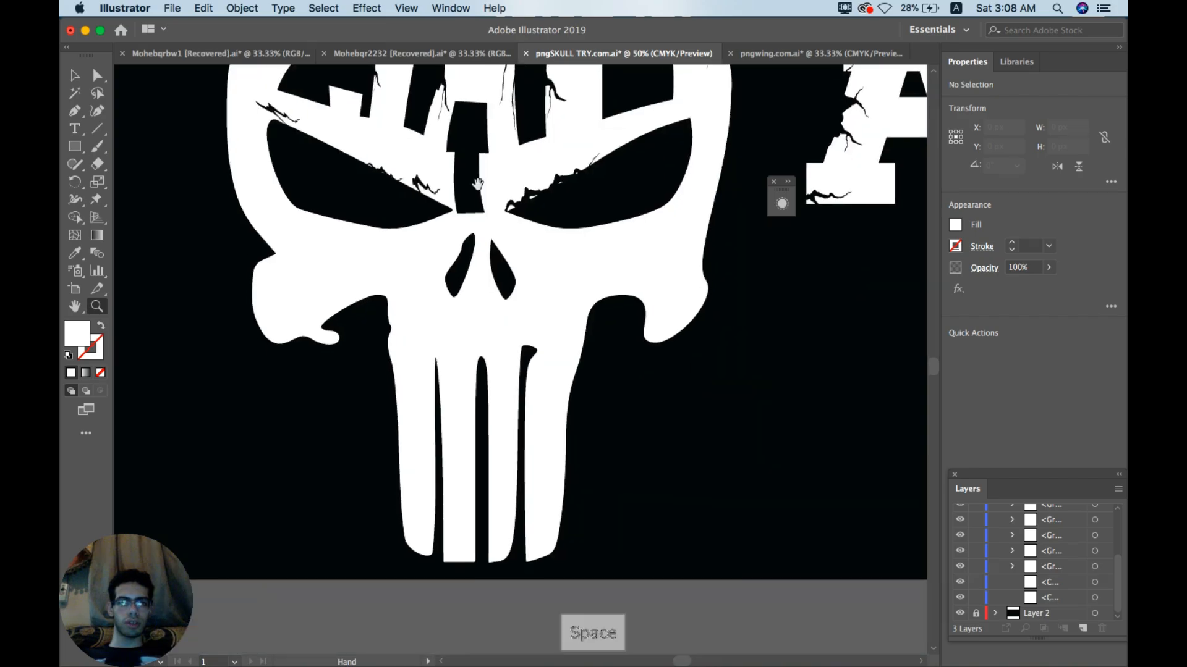